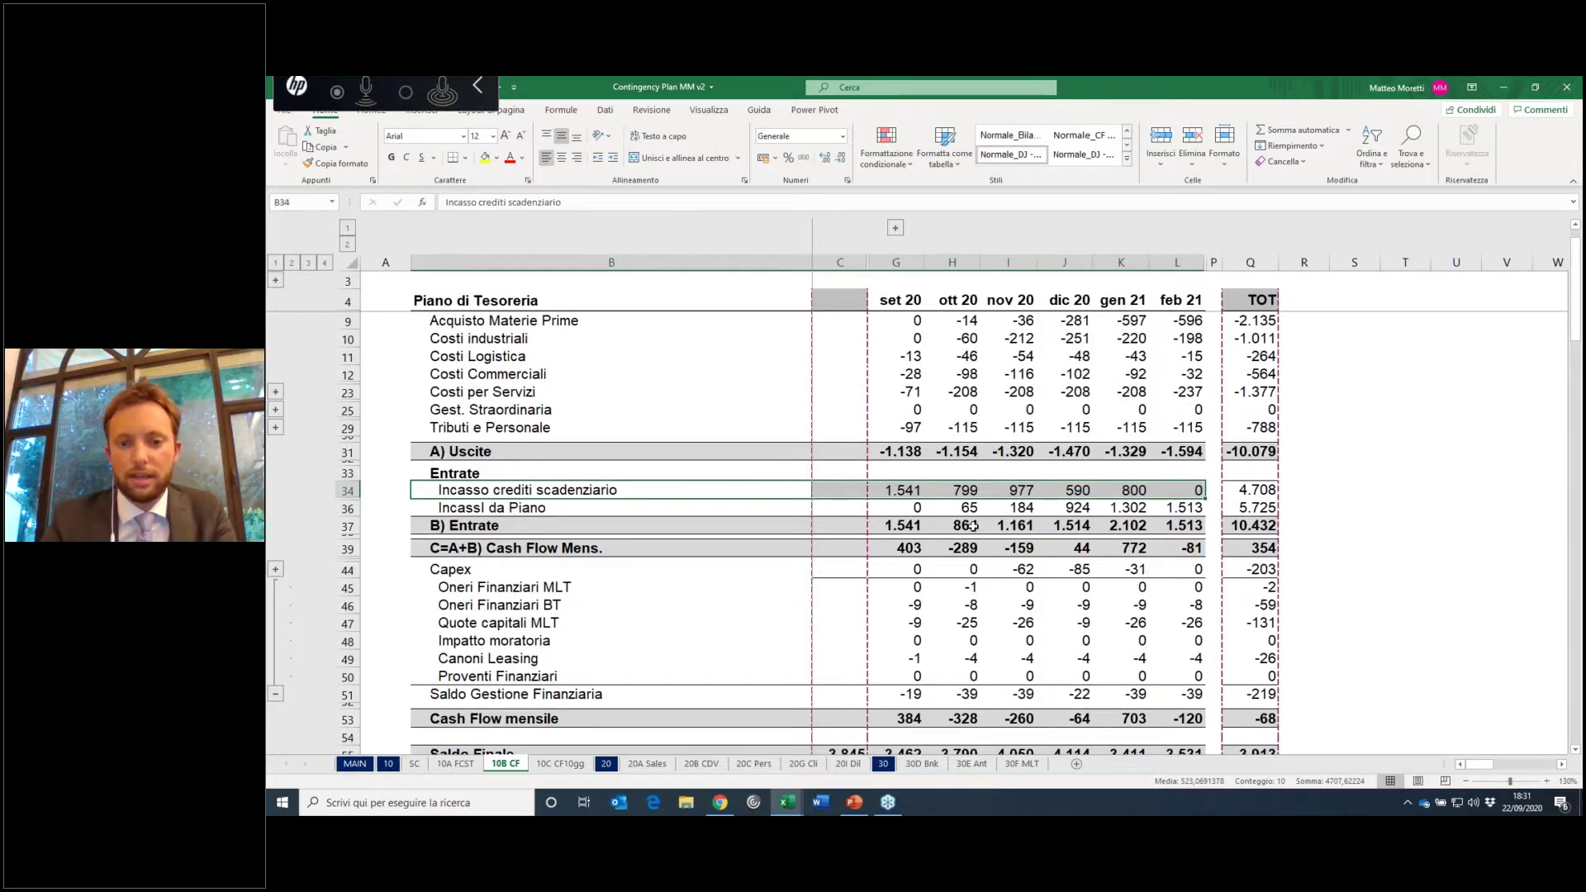
# Step: Review the Capex, financial charges and capital instalment rows and the self-liquidating credit line details on the 10B CF sheet
pyautogui.scroll(-2, 909, 532)
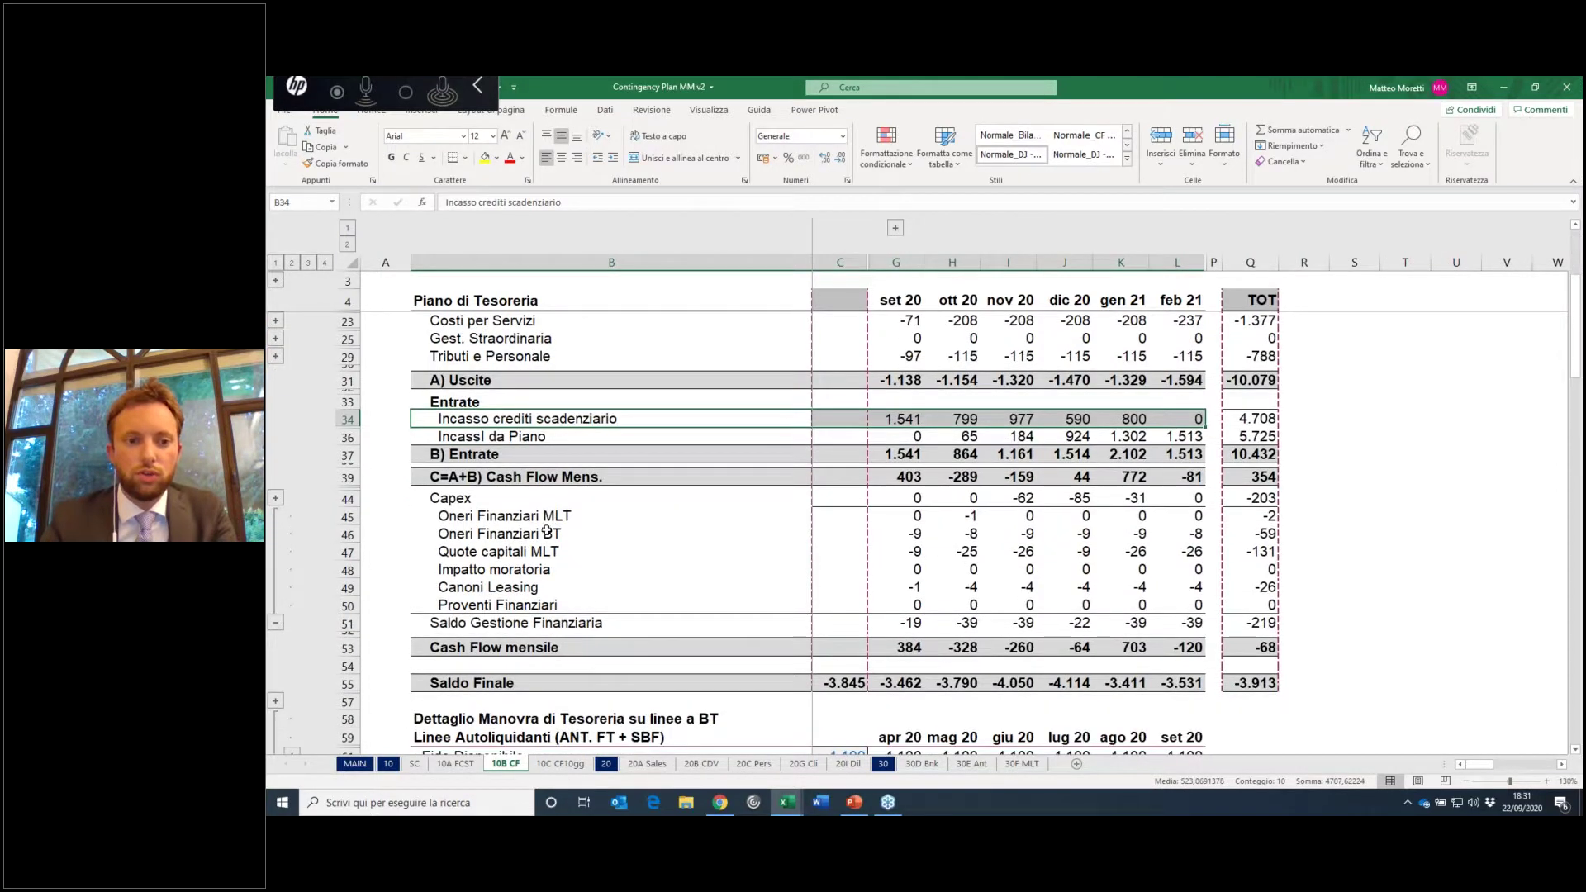
pyautogui.moveTo(904, 499); pyautogui.dragTo(1272, 502)
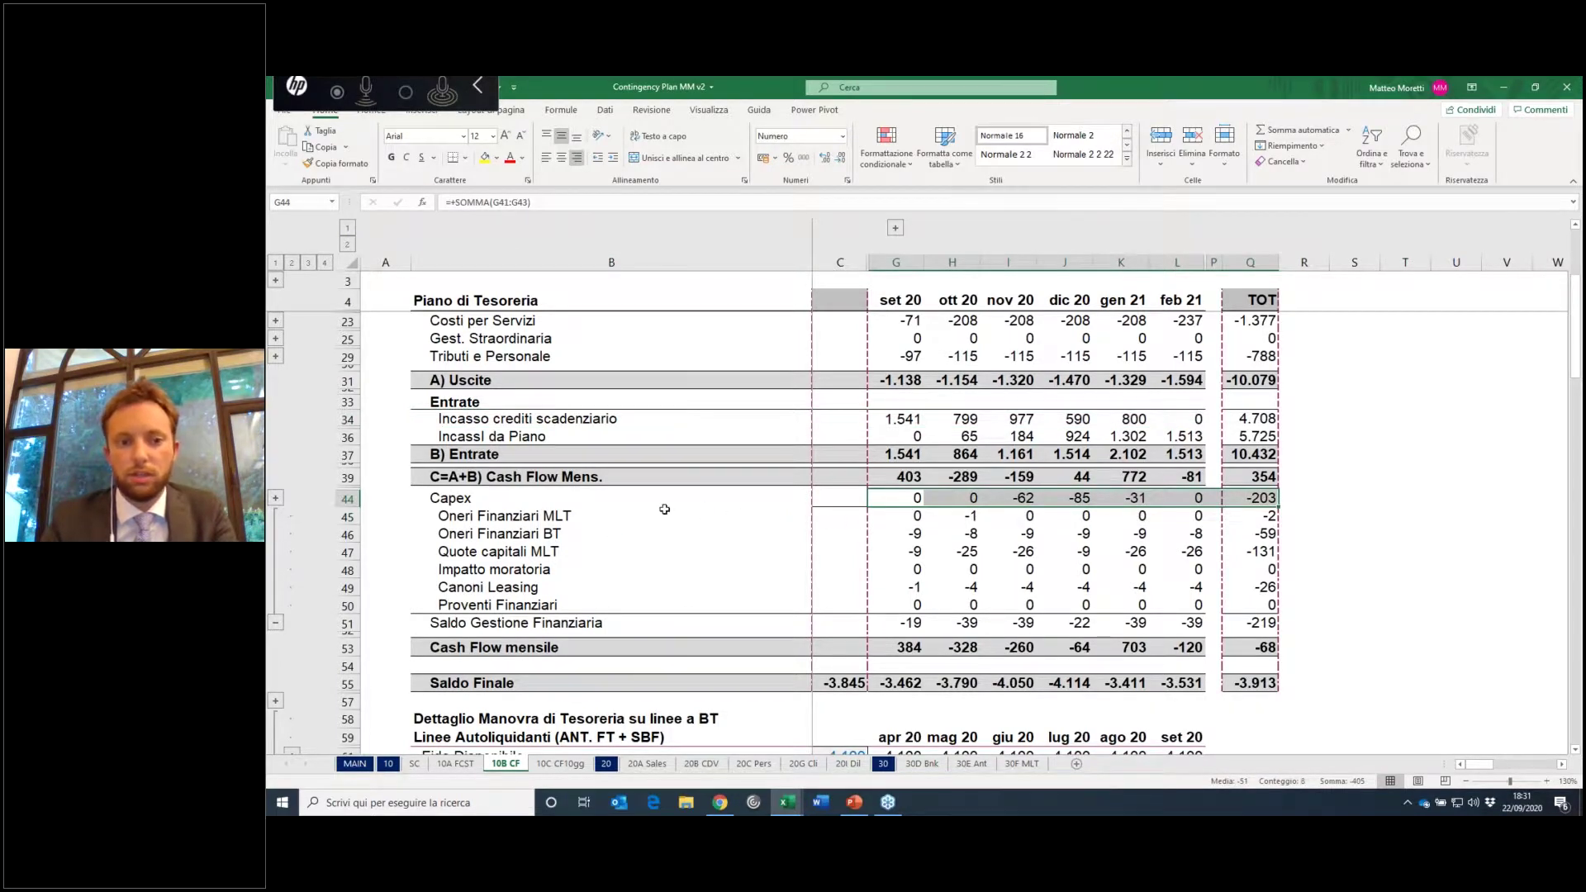
pyautogui.click(600, 514)
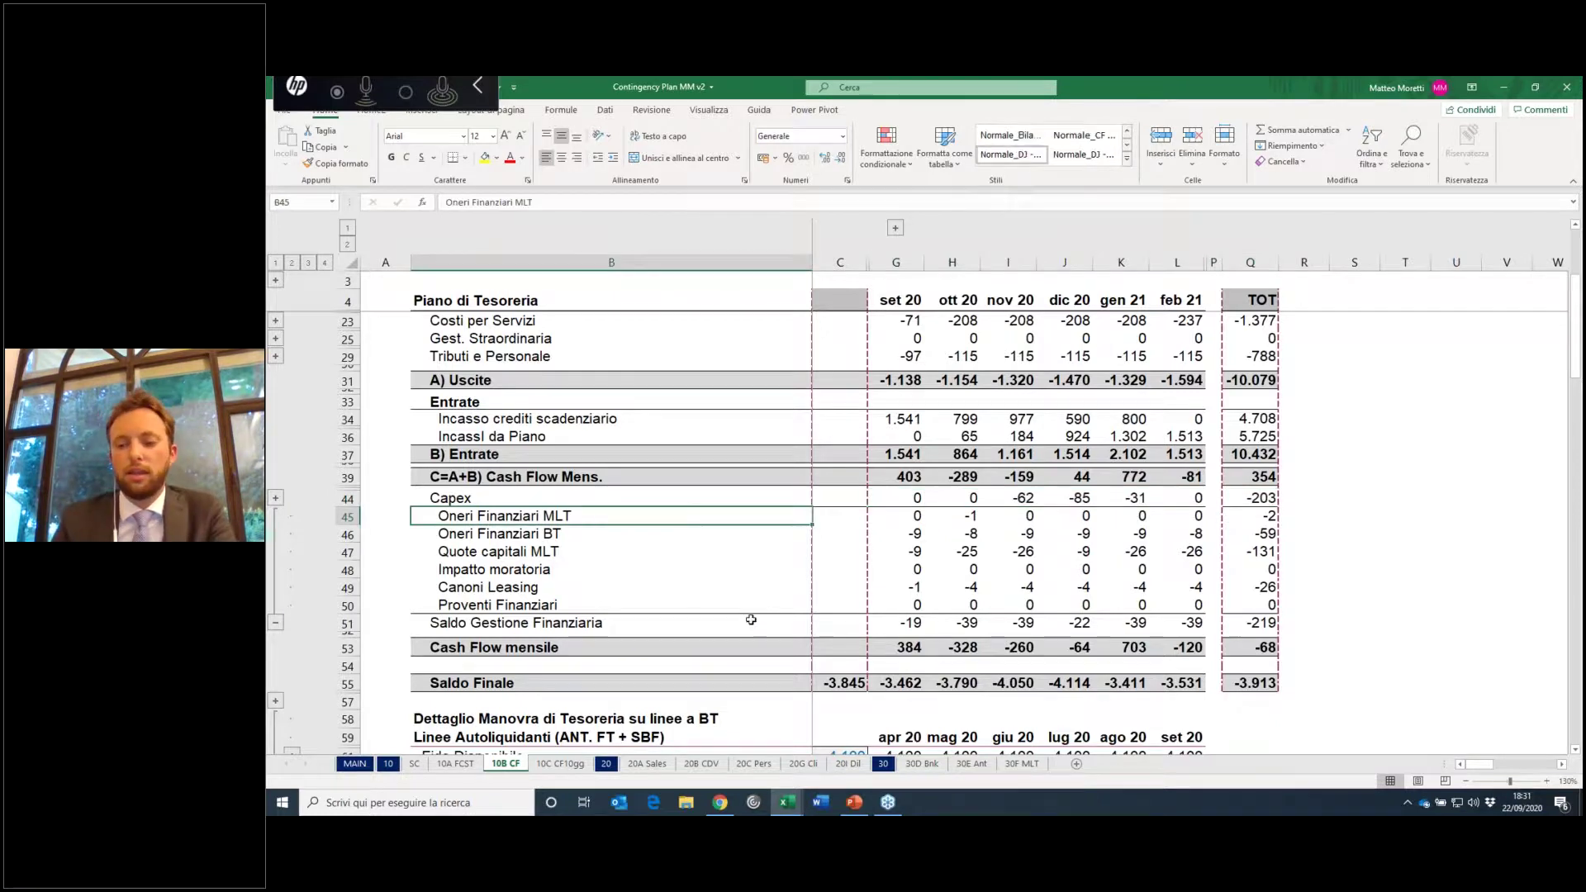
pyautogui.press('Down')
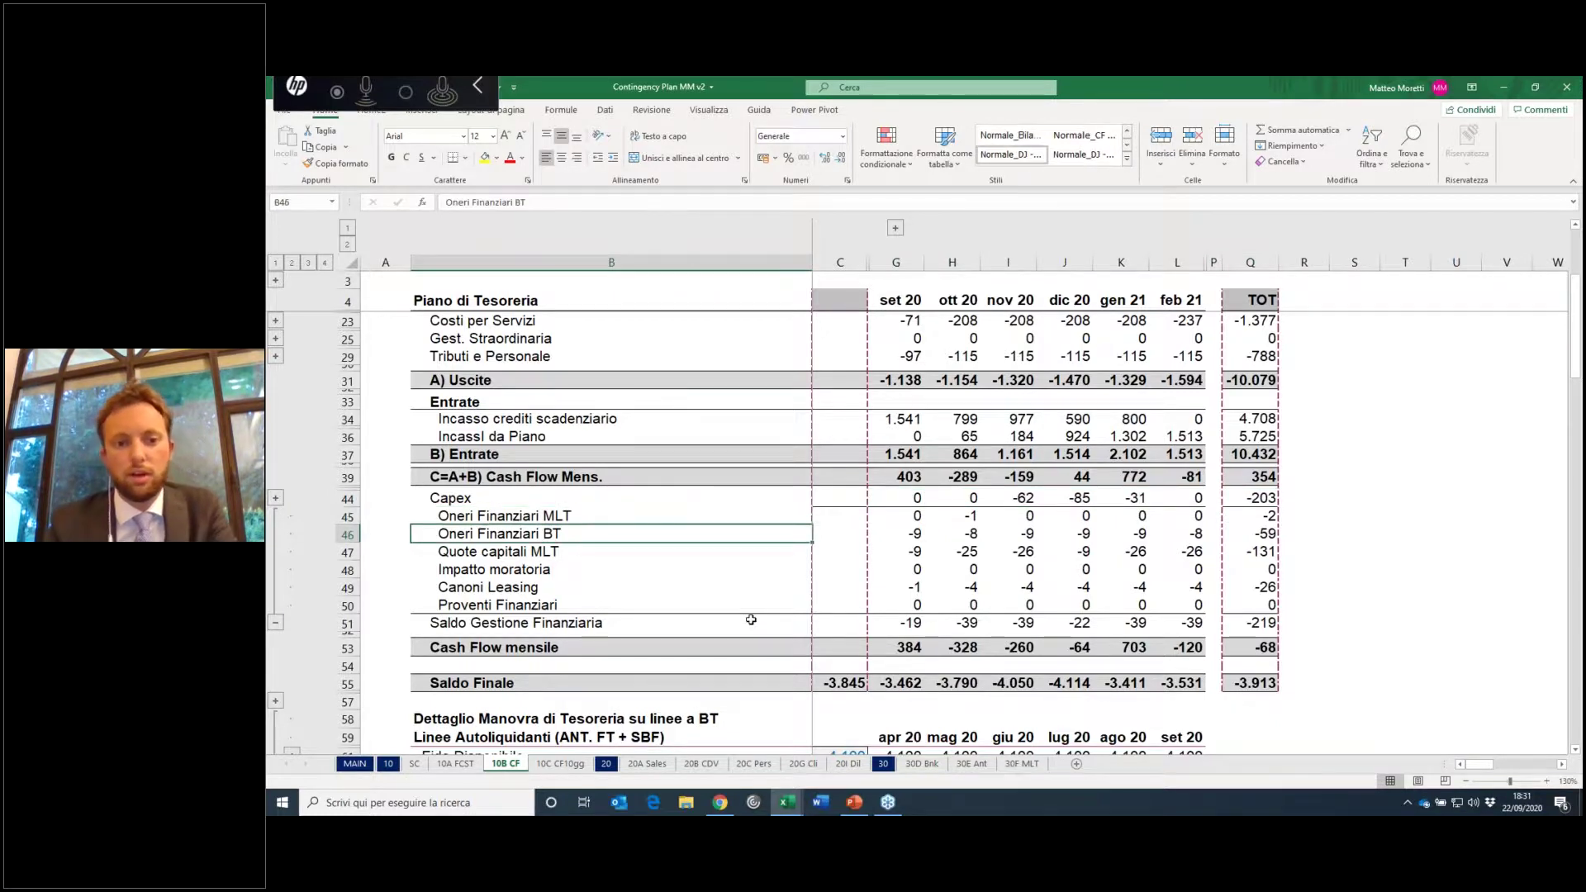
pyautogui.click(909, 551)
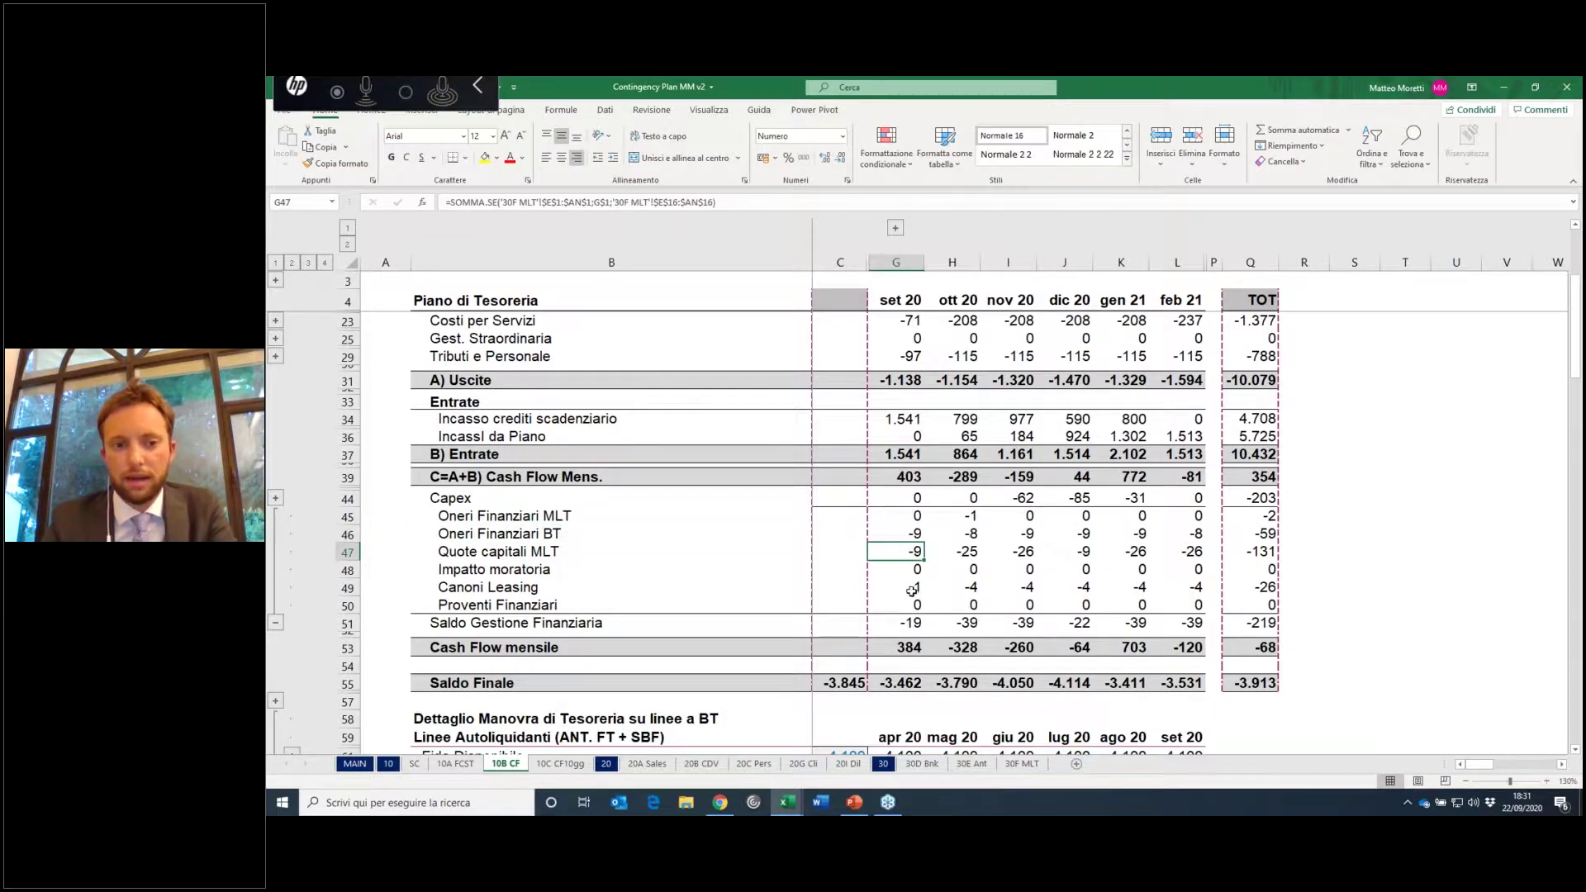
pyautogui.scroll(-7, 919, 570)
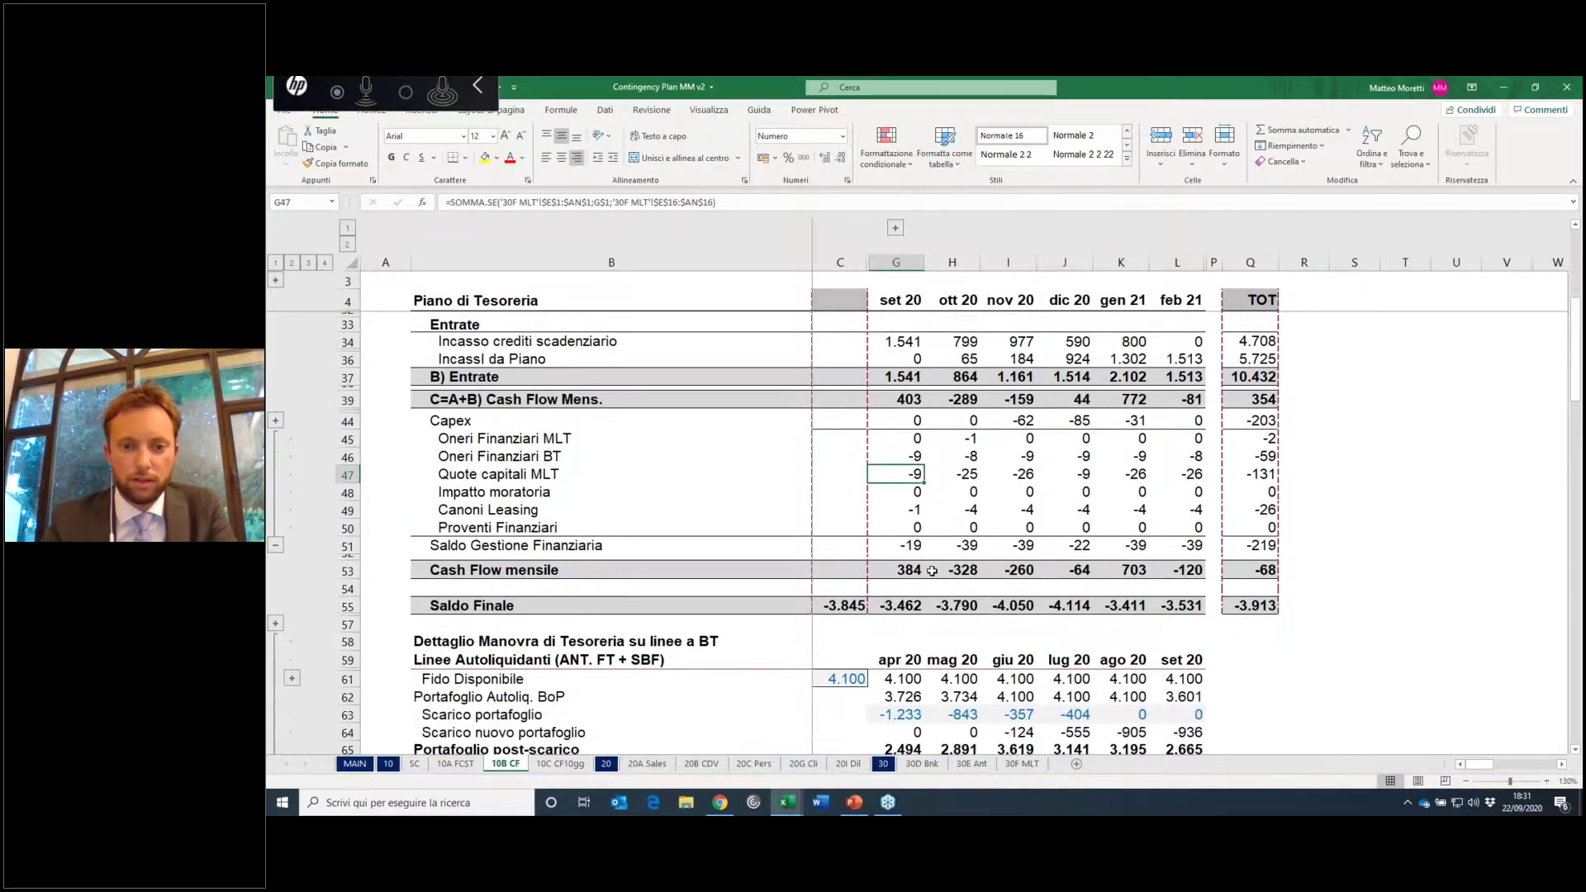
pyautogui.scroll(-3, 933, 567)
pyautogui.scroll(6, 942, 545)
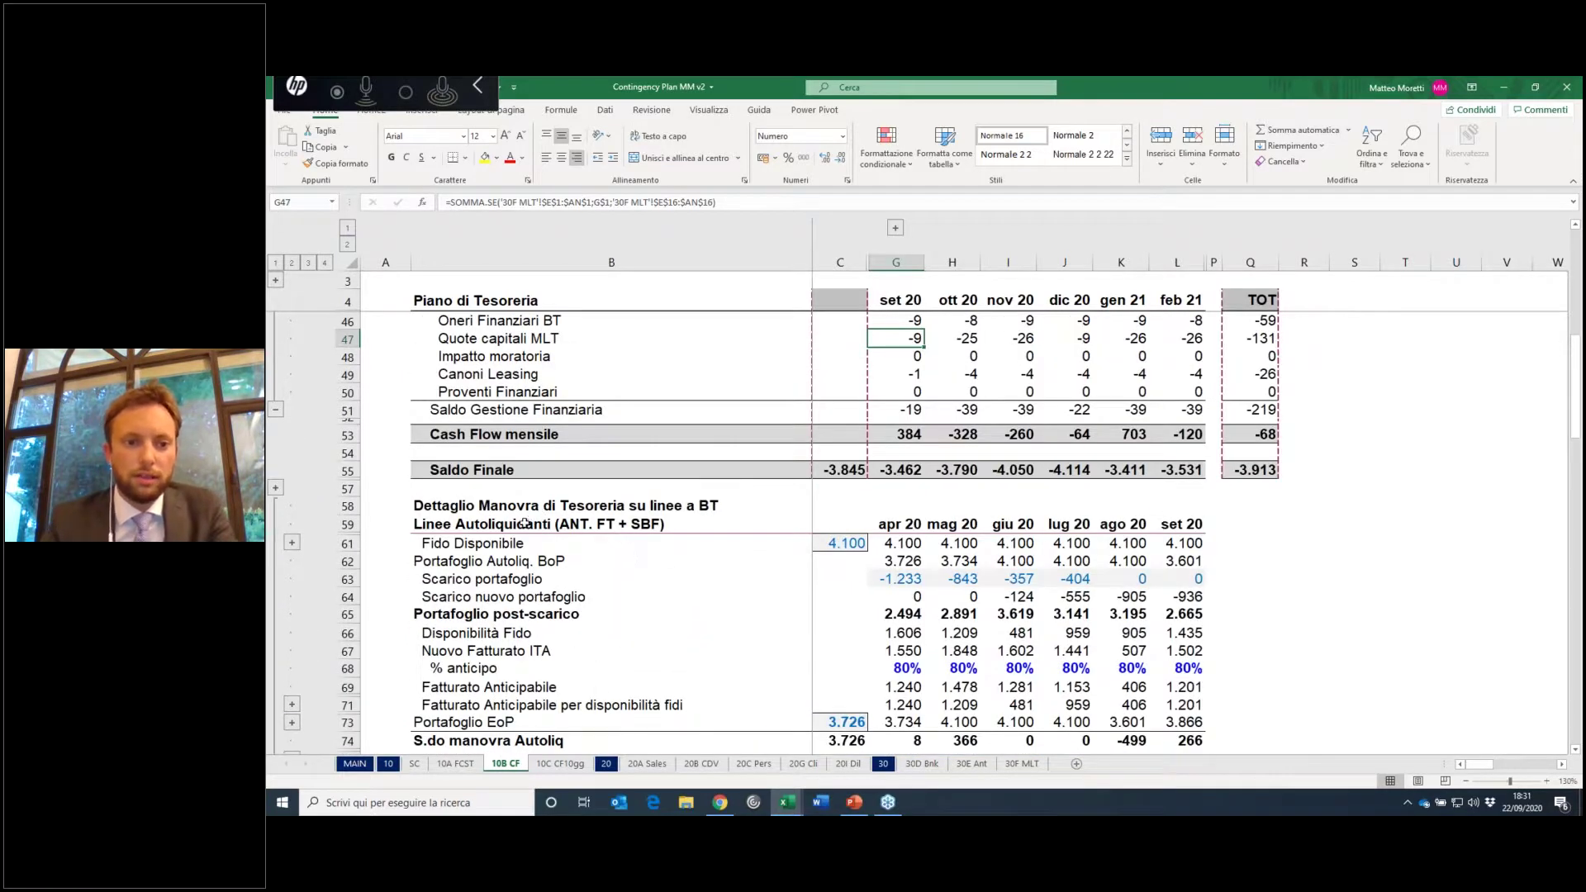
pyautogui.scroll(-1, 706, 582)
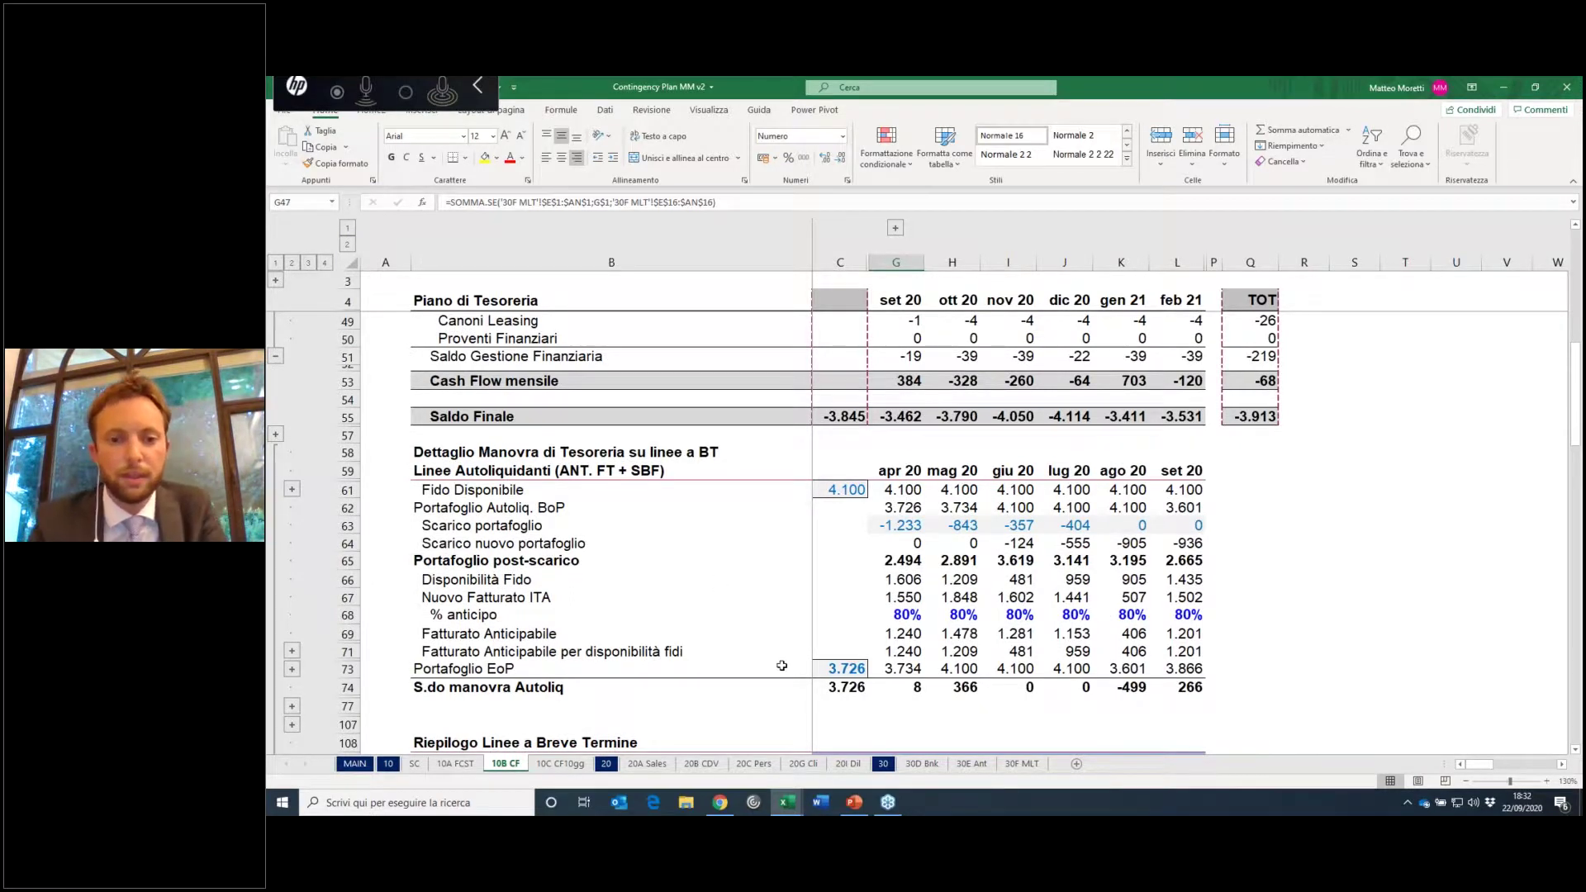
# Step: Examine the monthly values of the Fabbisogno / Disponibilità BASELINE row in the short-term credit line summary
pyautogui.scroll(-5, 718, 693)
pyautogui.click(570, 625)
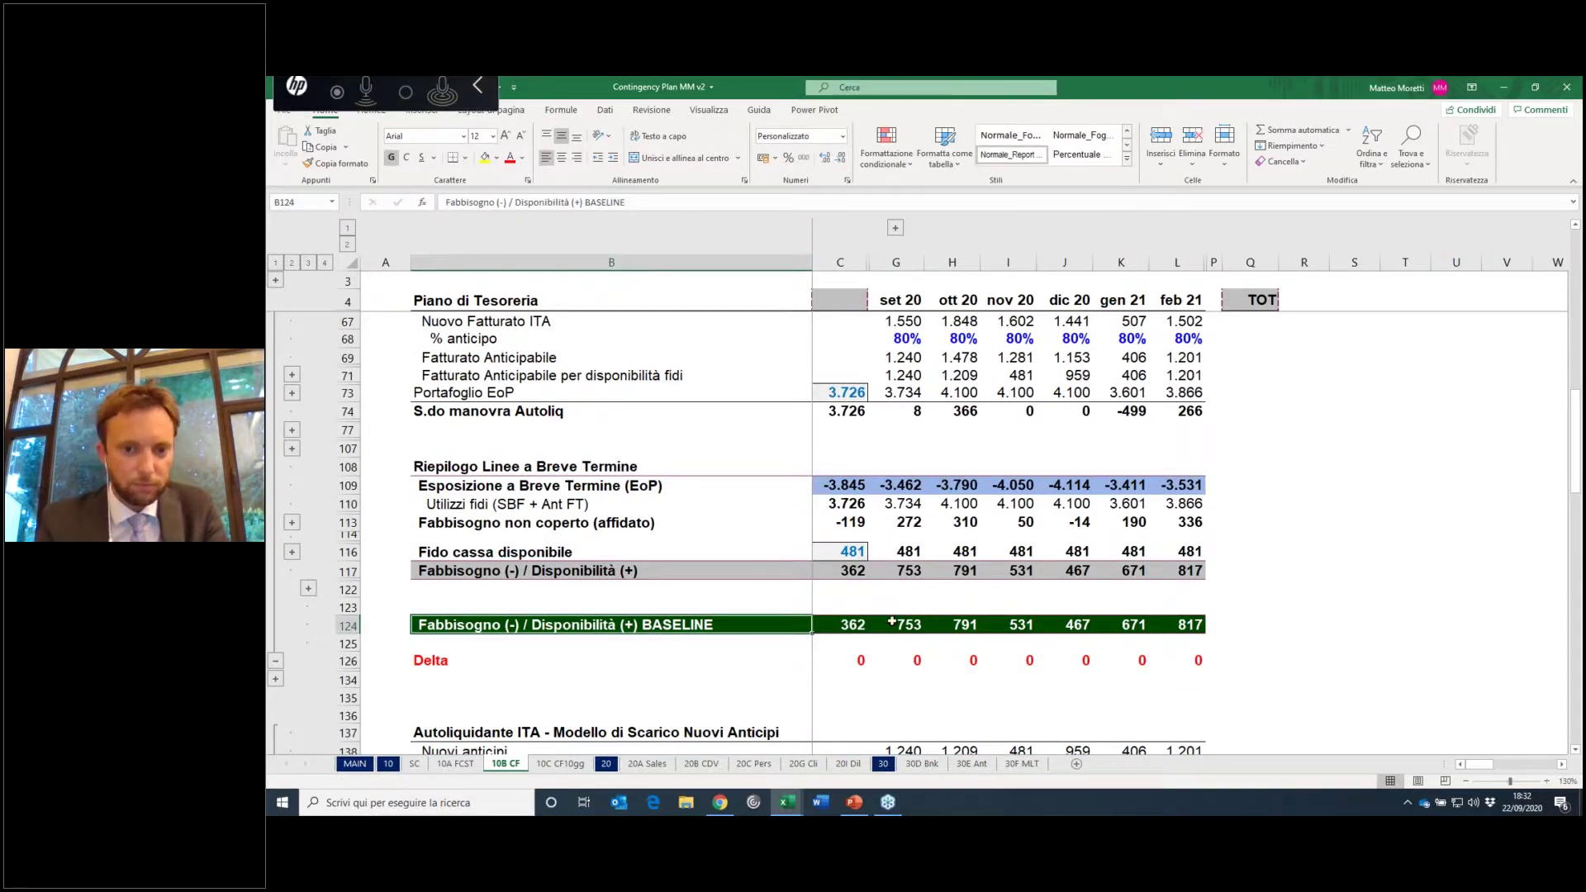
pyautogui.moveTo(877, 627); pyautogui.dragTo(1024, 625)
pyautogui.moveTo(1118, 609); pyautogui.dragTo(1210, 634)
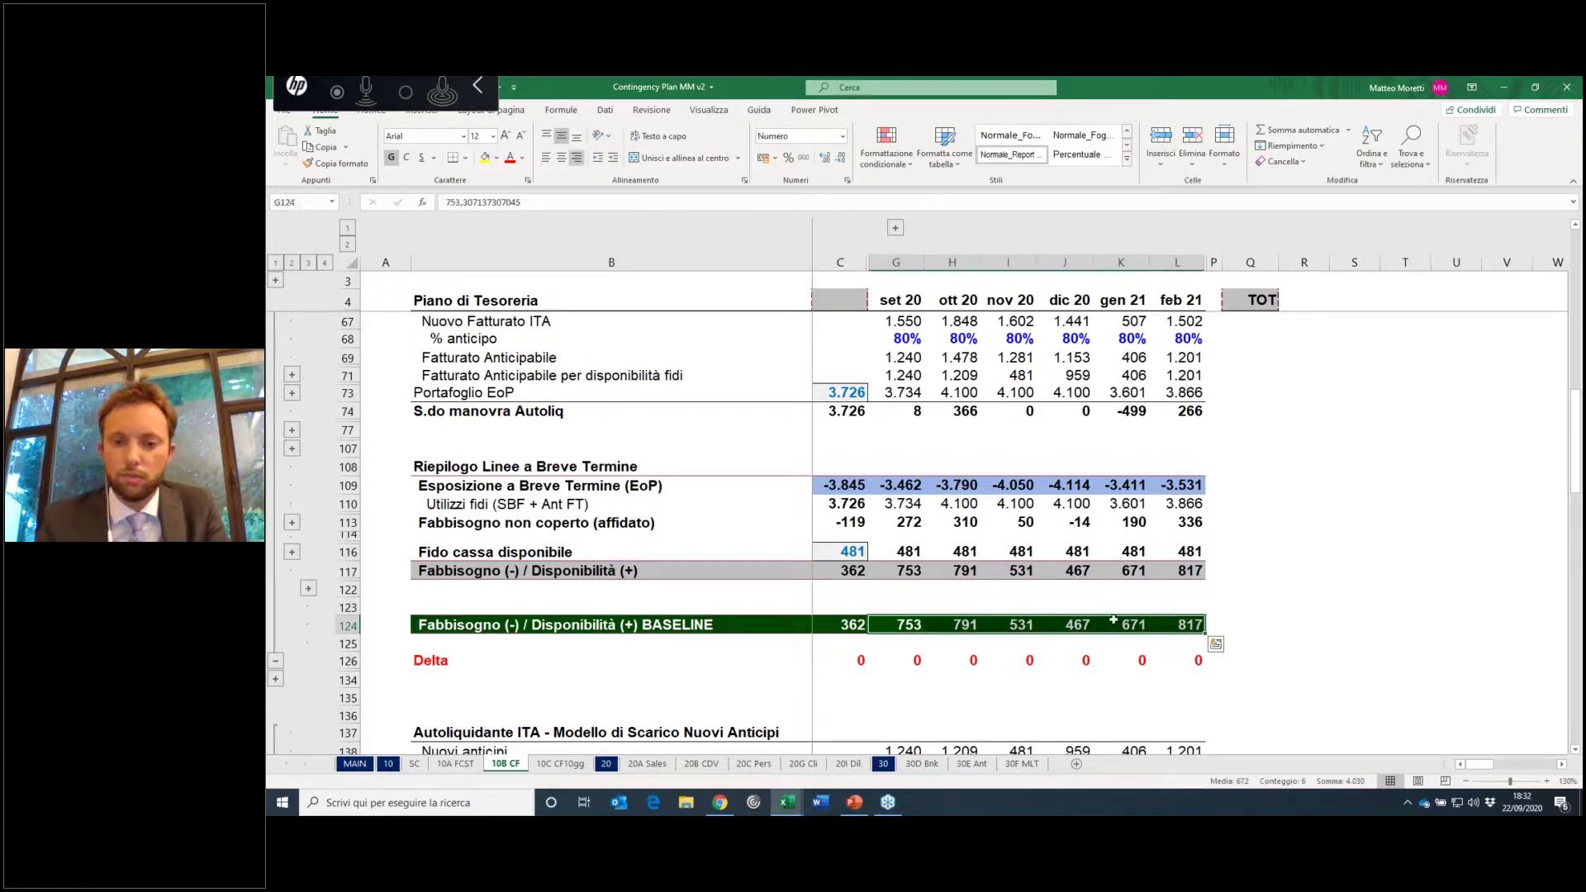
pyautogui.moveTo(856, 625); pyautogui.dragTo(1201, 626)
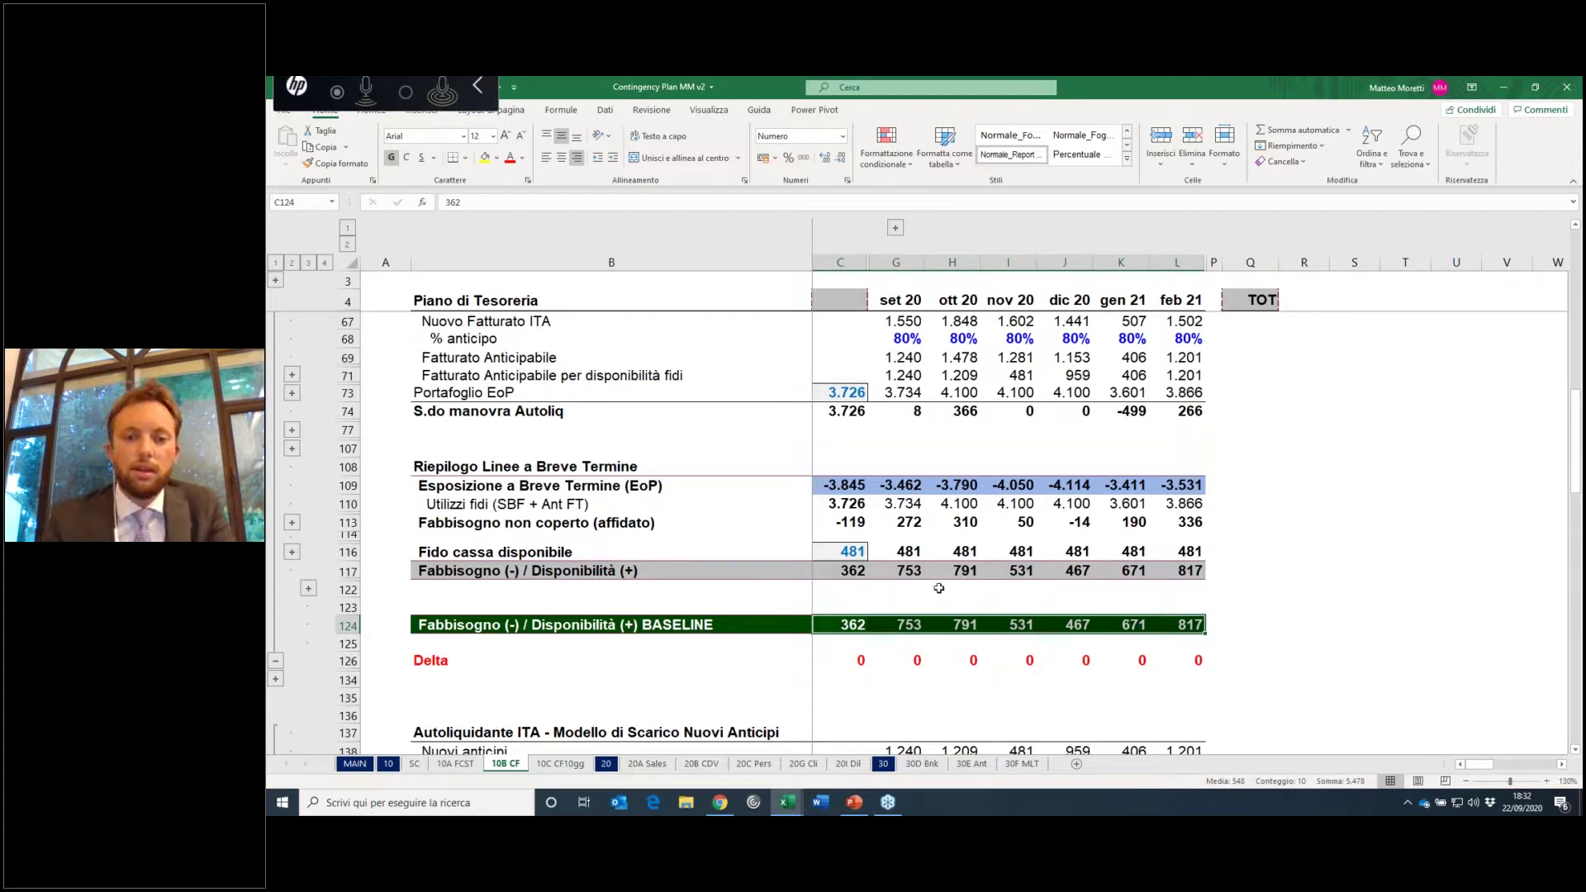
pyautogui.click(1269, 626)
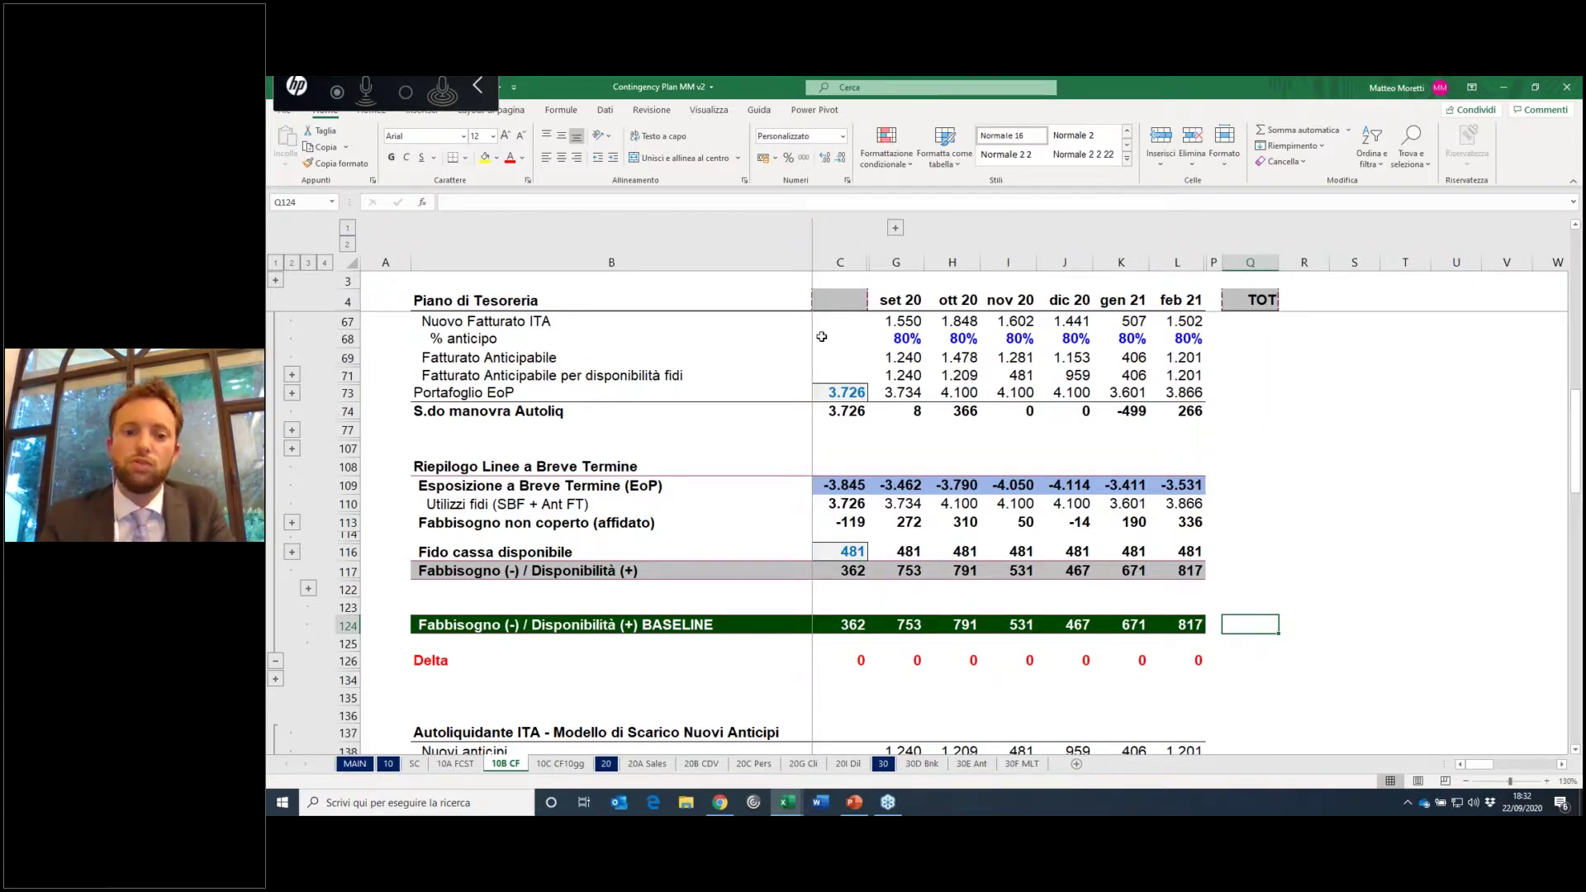
# Step: On the 20A Sales sheet, enter a September production-delay adjustment for Cliente 1 equal to minus its original September budget
pyautogui.click(657, 765)
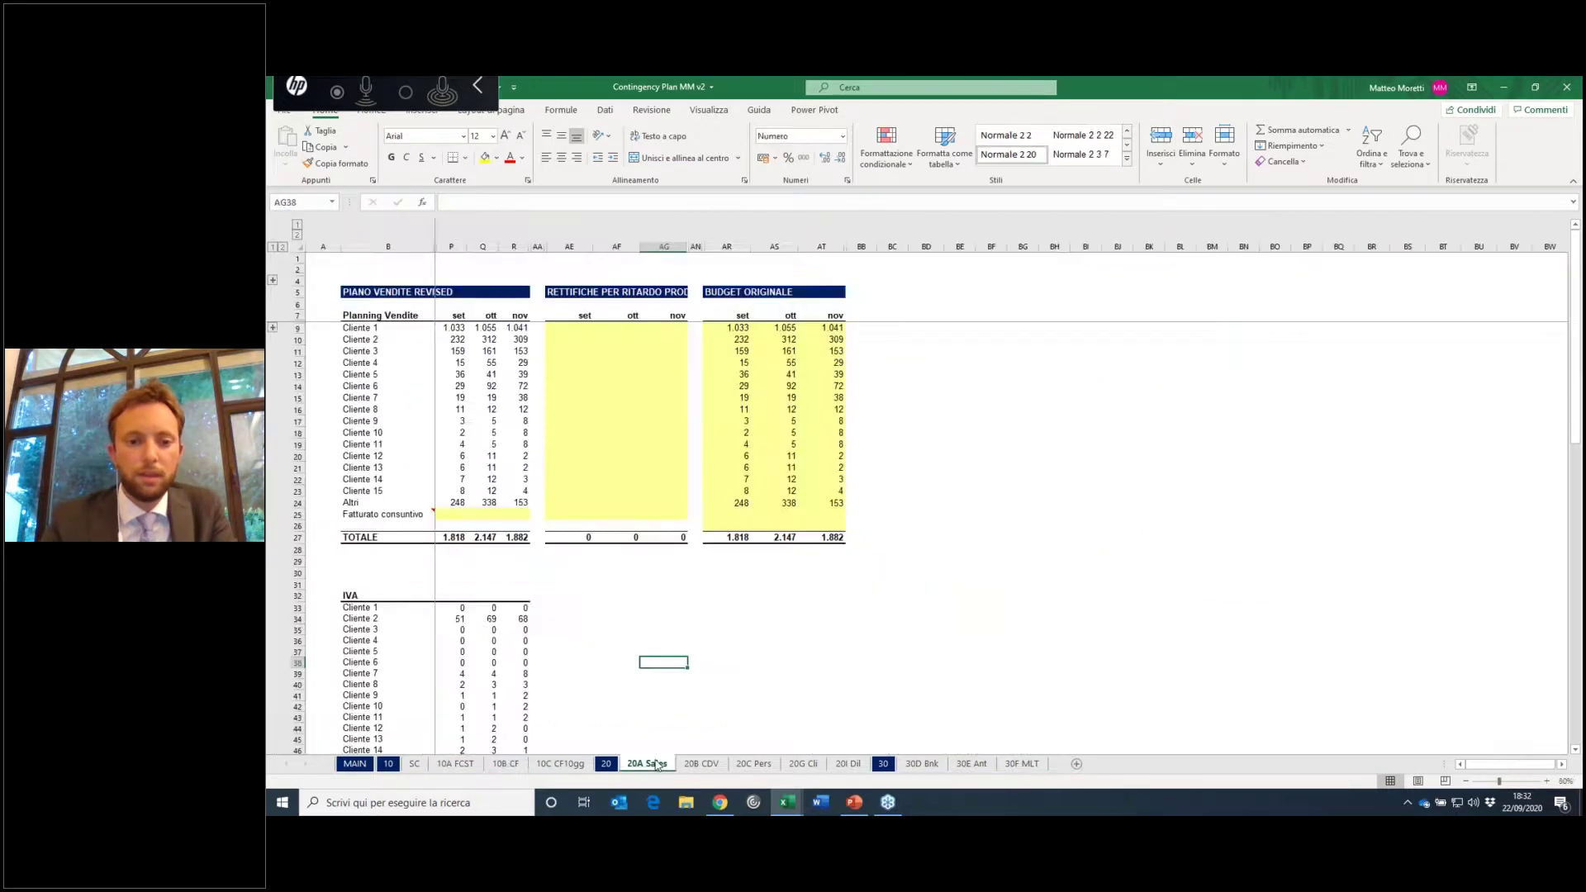
pyautogui.click(570, 339)
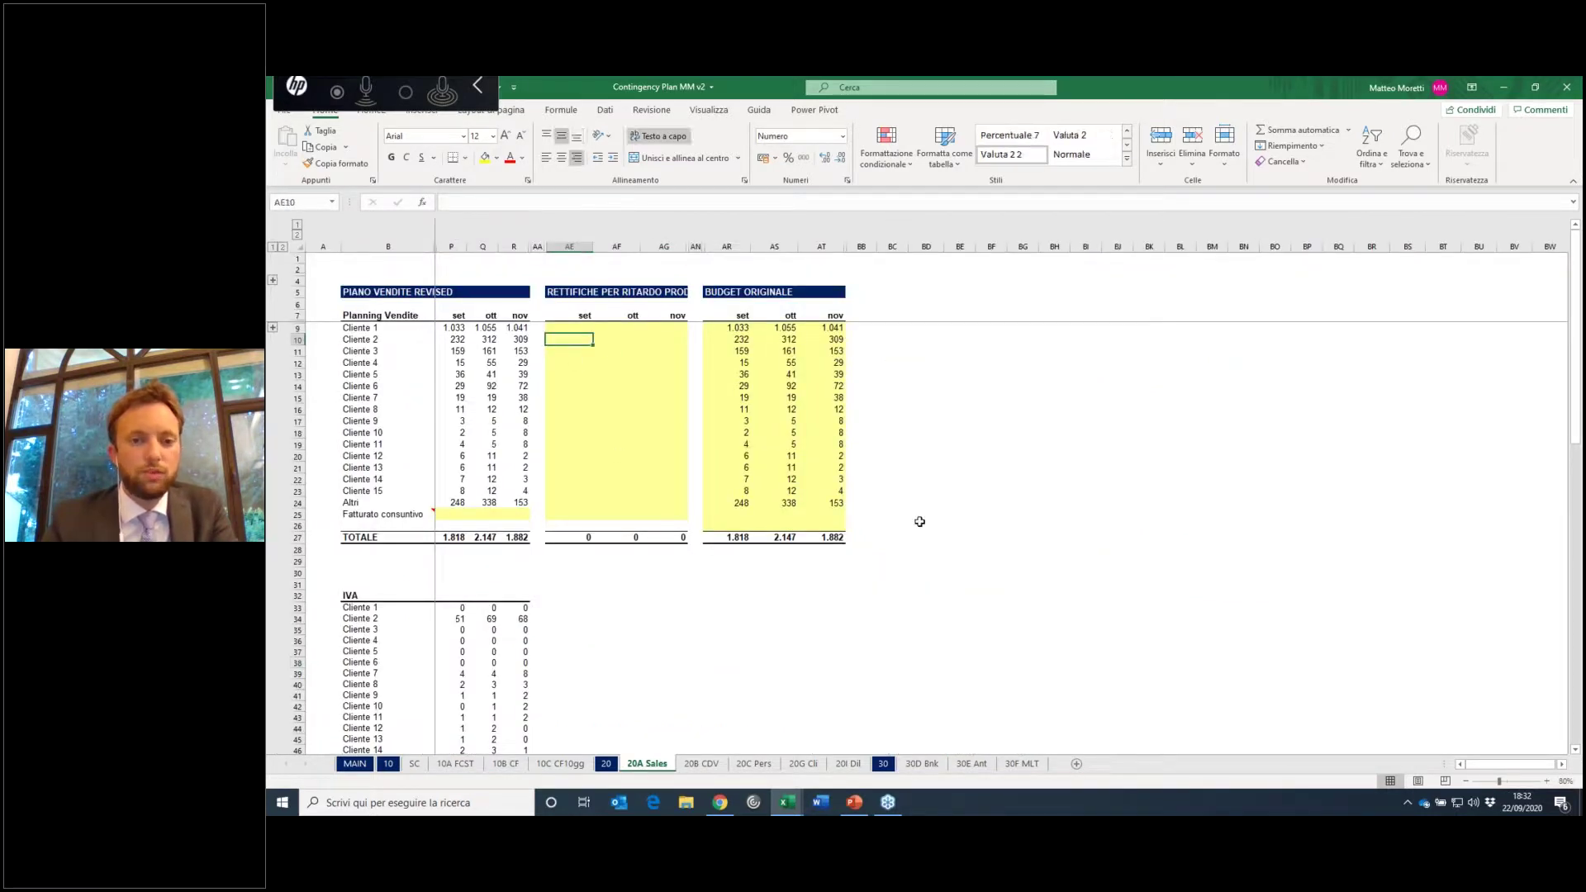
pyautogui.press('Up')
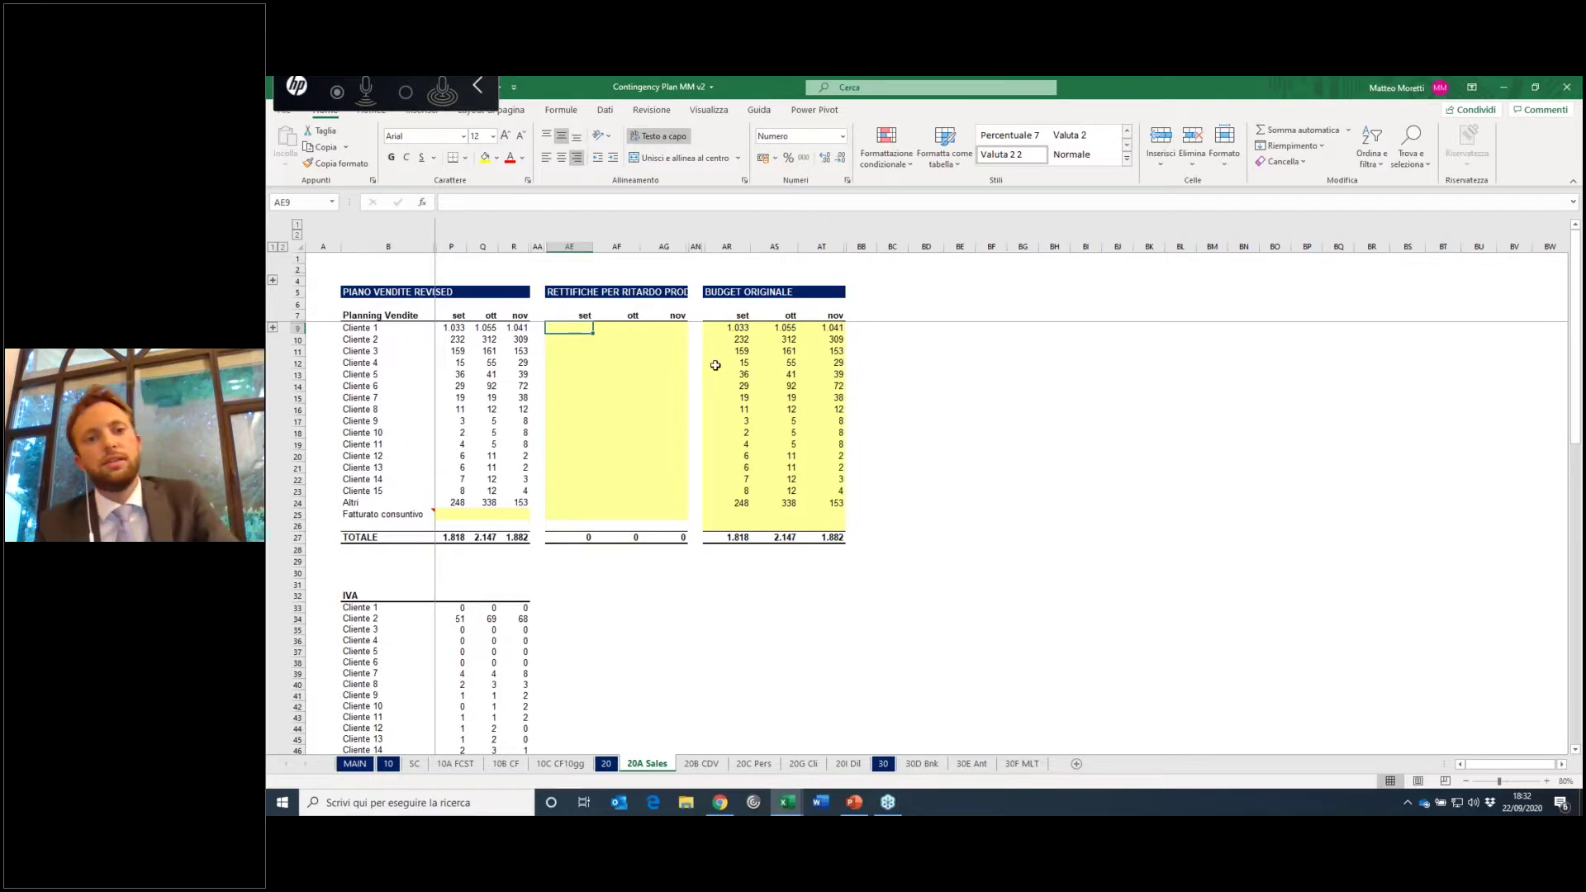
pyautogui.click(460, 501)
pyautogui.click(580, 330)
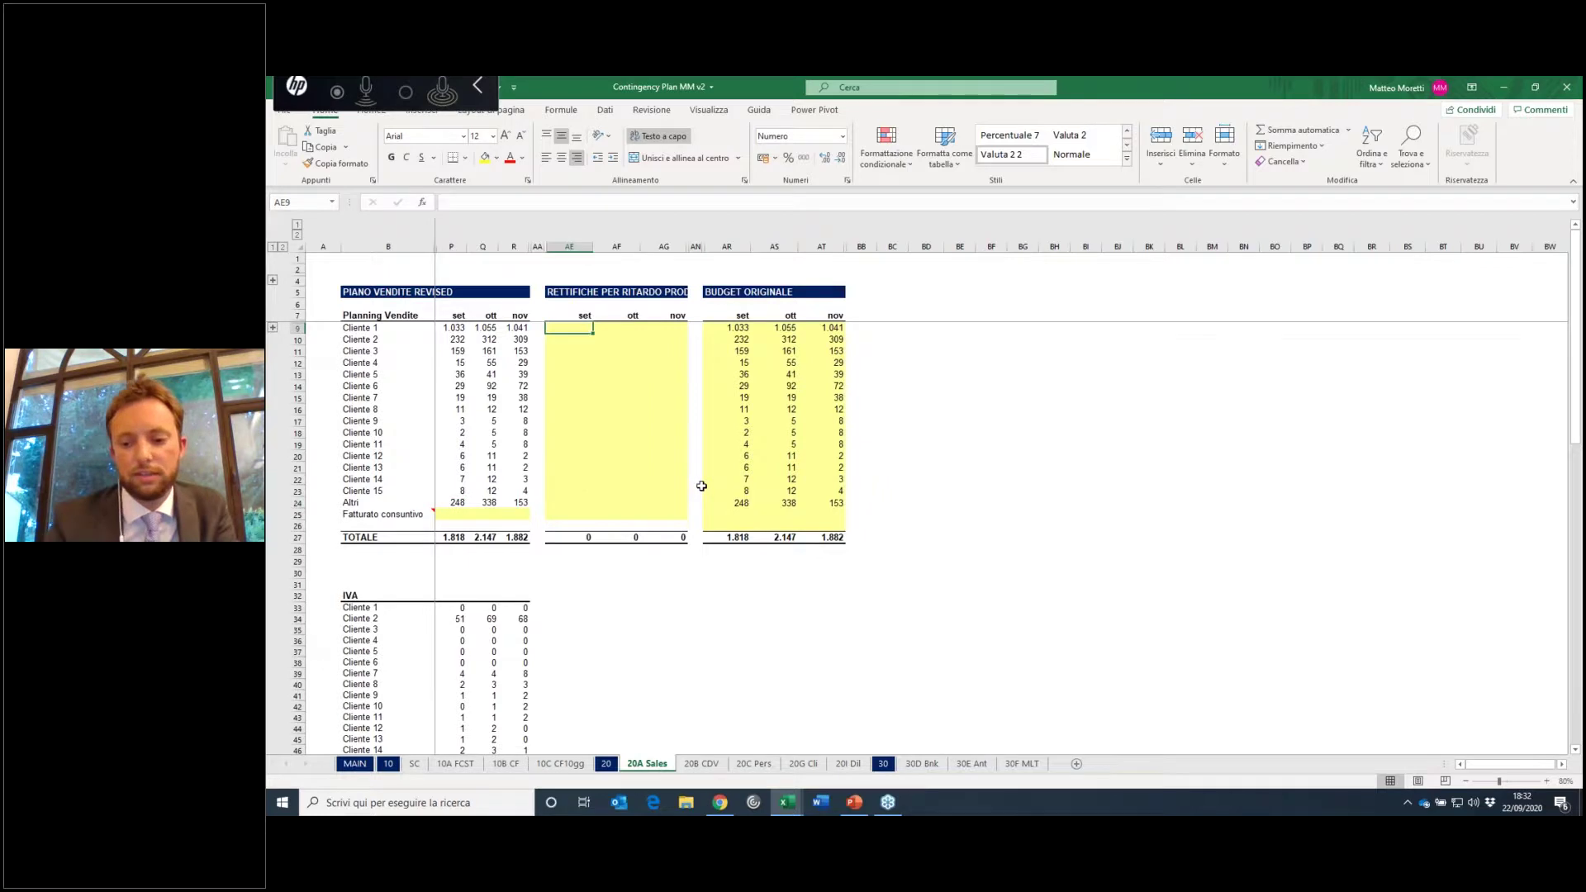
pyautogui.write('-')
pyautogui.press('Right')
pyautogui.press('Right')
pyautogui.press('Right')
pyautogui.press('Right')
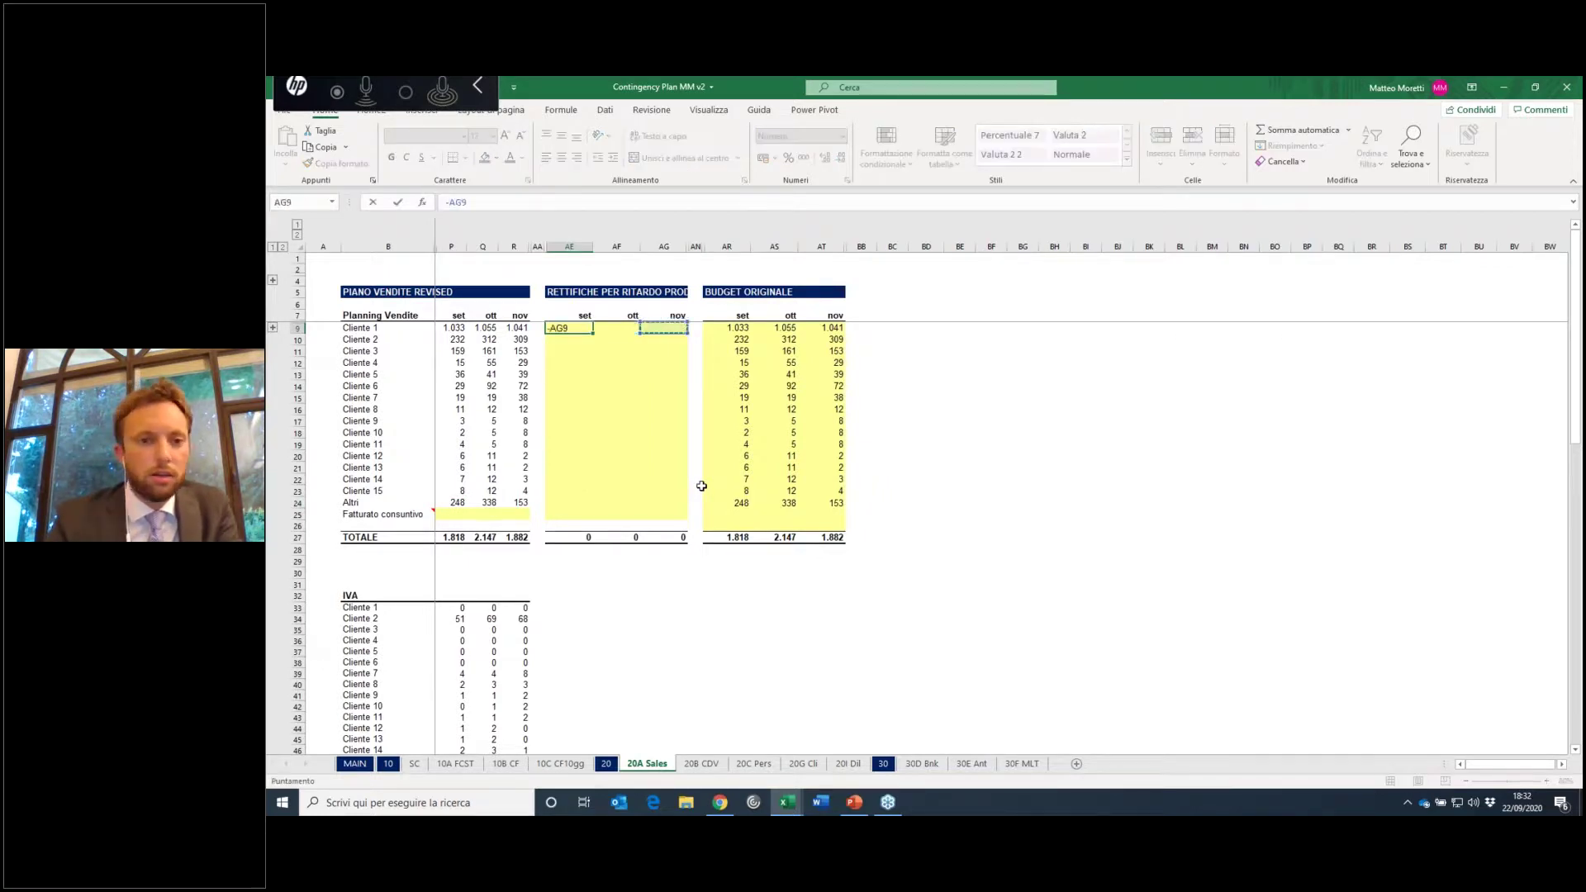
pyautogui.hotkey('ctrl', 'Return')
# Step: Copy the Cliente 1 adjustment formula to October and November, and clear the November cell
pyautogui.hotkey('ctrl', 'c')
pyautogui.press('Right')
pyautogui.hotkey('ctrl', 'v')
pyautogui.press('Right')
pyautogui.hotkey('ctrl', 'v')
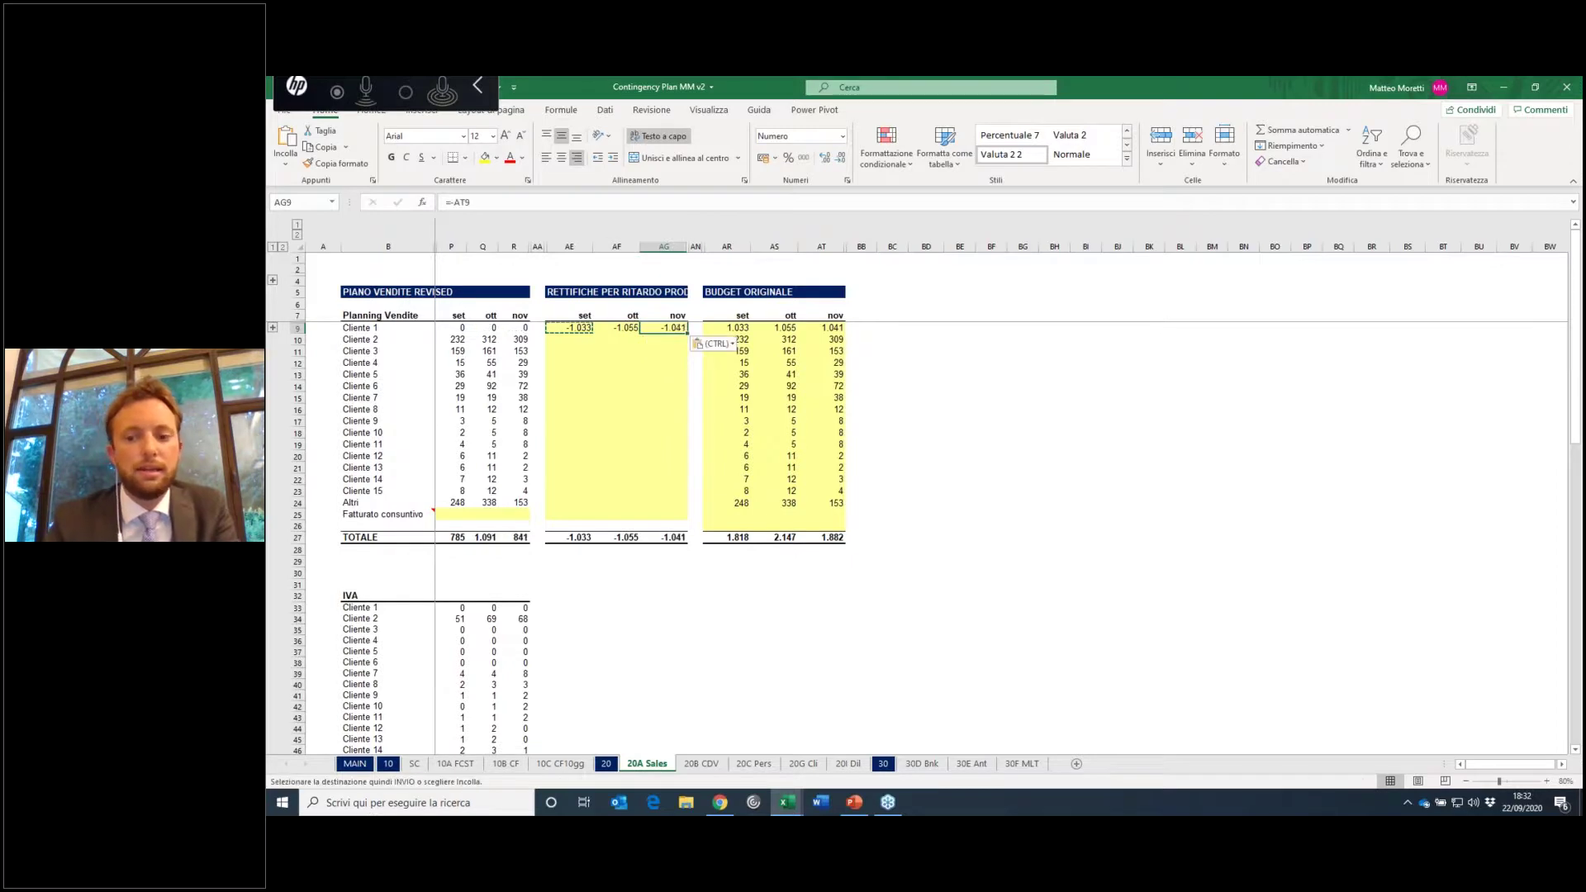
pyautogui.press('Delete')
pyautogui.press('Left')
pyautogui.press('Left')
pyautogui.press('Right')
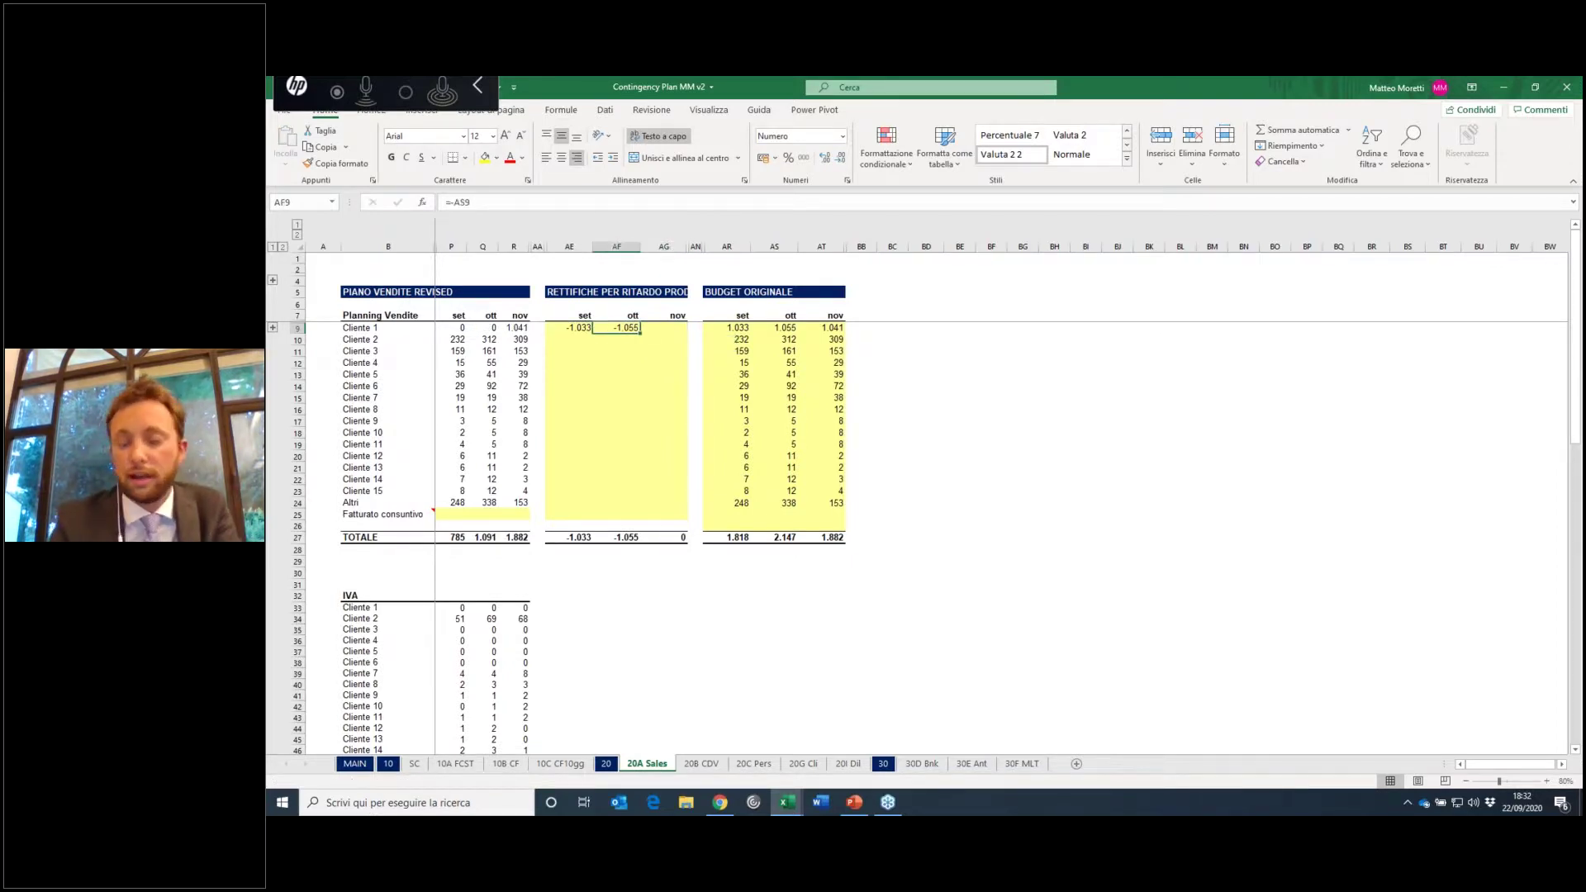
pyautogui.click(569, 340)
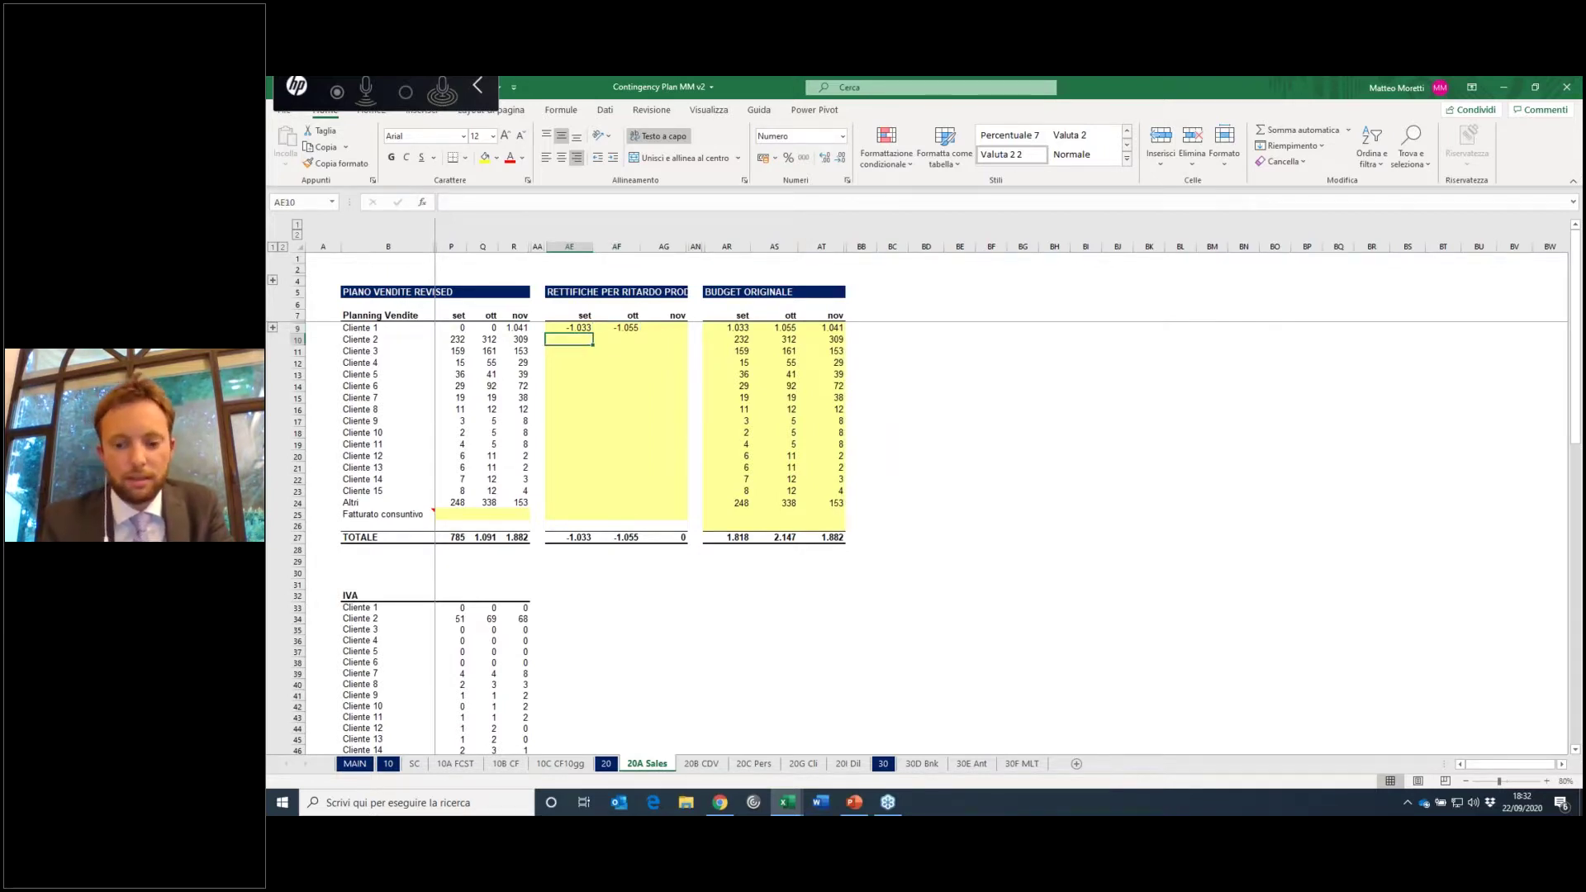
pyautogui.press('Up')
pyautogui.press('Right')
pyautogui.press('Left')
pyautogui.press('Left')
pyautogui.press('Left')
pyautogui.press('Left')
pyautogui.press('Left')
pyautogui.press('Right')
pyautogui.press('Right')
pyautogui.press('Right')
pyautogui.press('Right')
# Step: Enter a September adjustment for Cliente 2 equal to minus its original September budget divided by 2
pyautogui.press('Down')
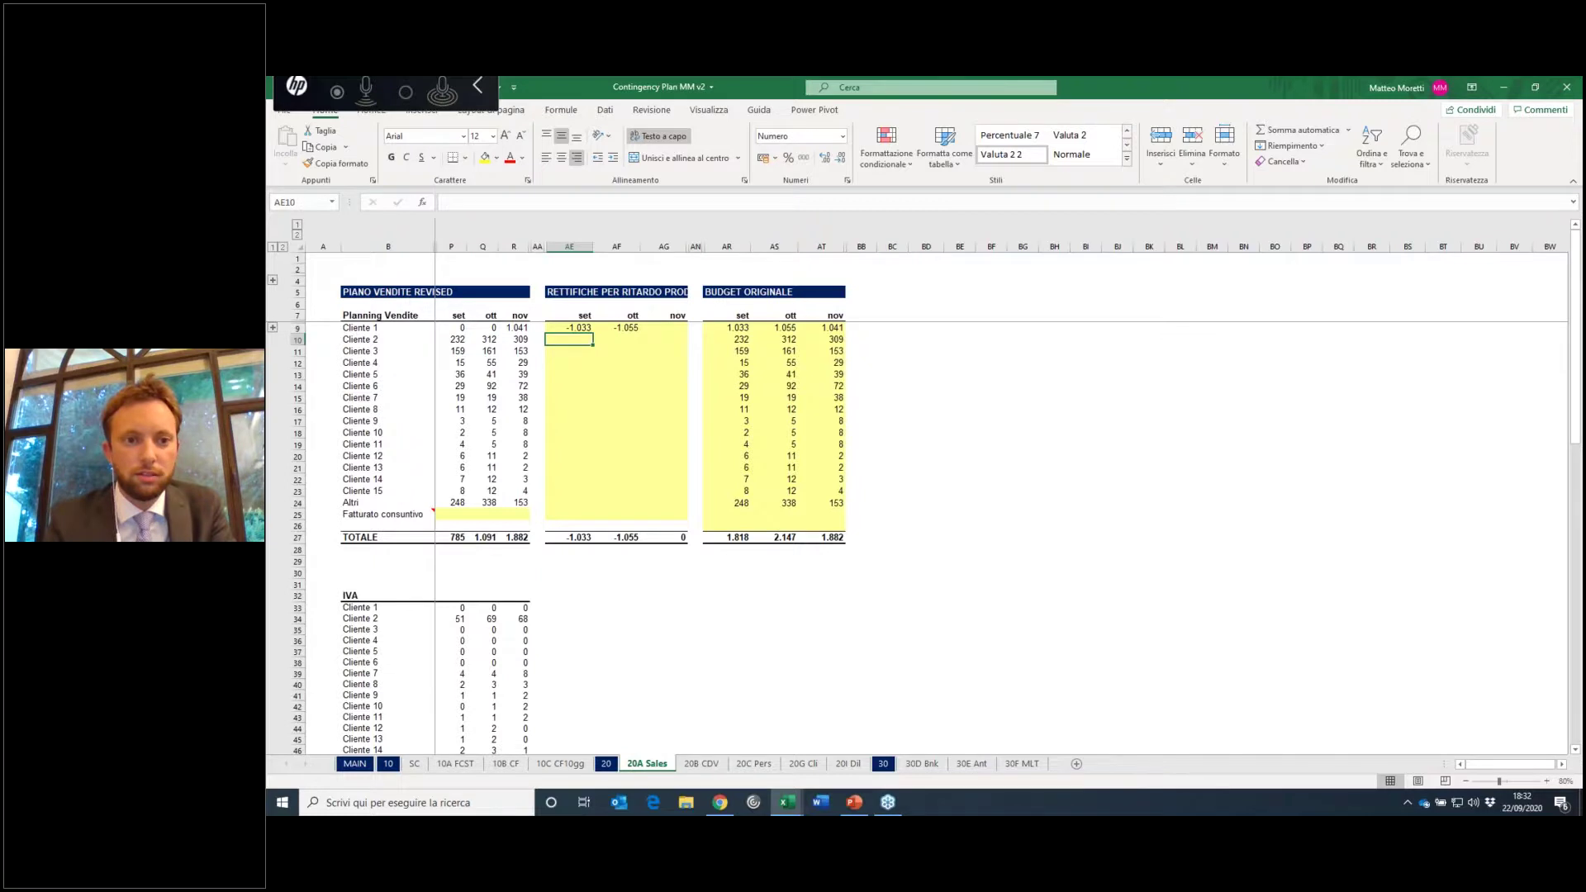
pyautogui.write('-')
pyautogui.press('Right')
pyautogui.press('Right')
pyautogui.press('Right')
pyautogui.press('Right')
pyautogui.write('/2')
pyautogui.press('Return')
# Step: Copy the Cliente 2 adjustment formula to October and check the September and October adjustment totals
pyautogui.press('Up')
pyautogui.hotkey('ctrl', 'c')
pyautogui.press('Right')
pyautogui.hotkey('ctrl', 'v')
pyautogui.press('Escape')
pyautogui.press('Down')
pyautogui.press('Left')
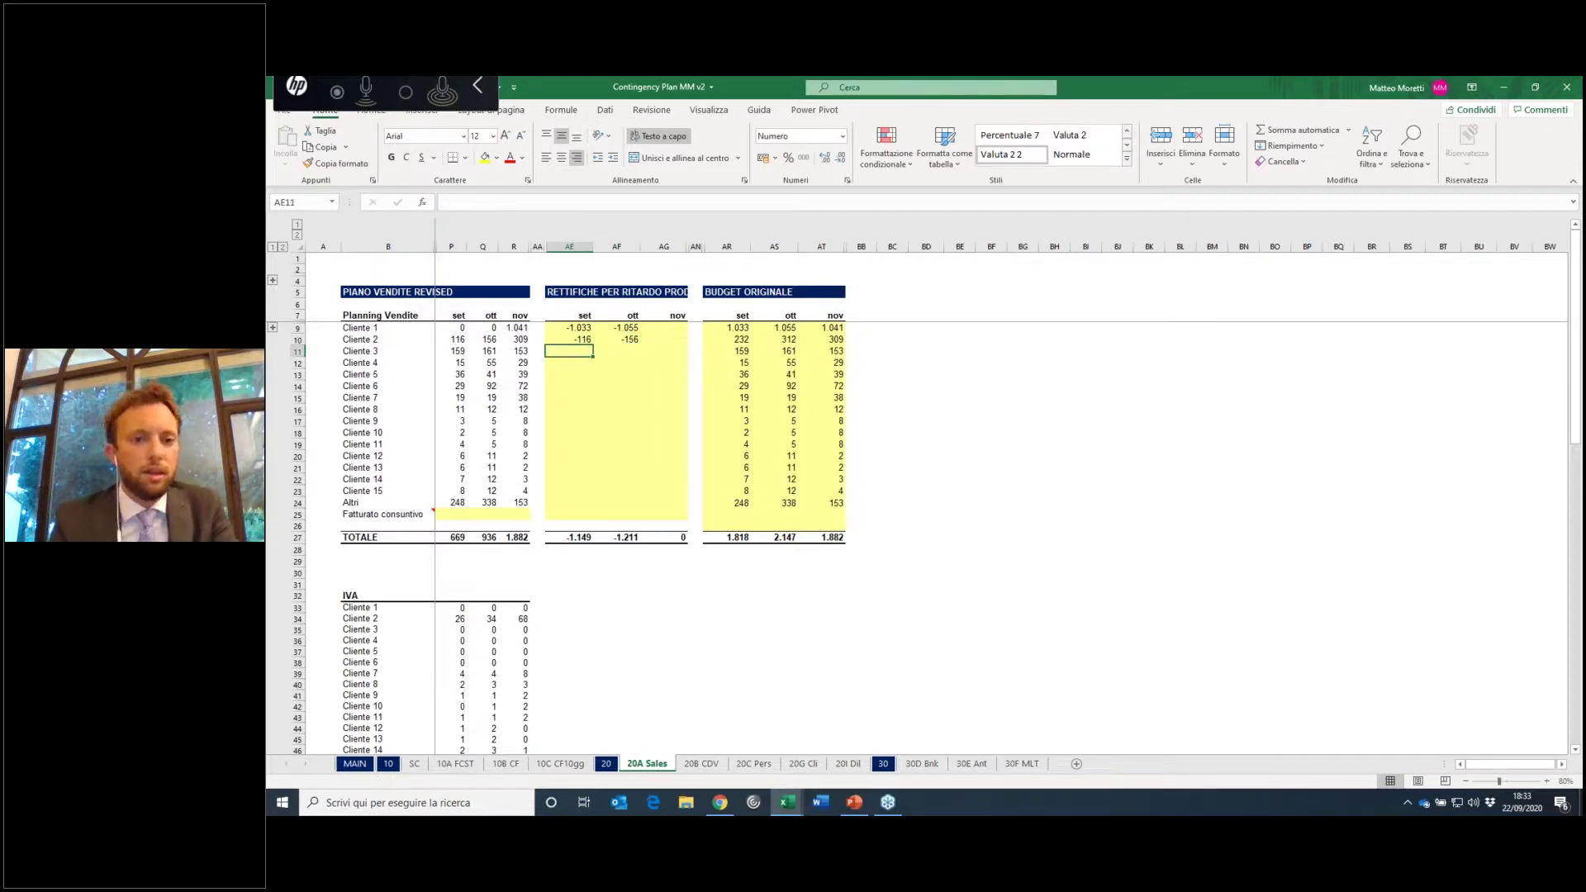
pyautogui.moveTo(582, 537); pyautogui.dragTo(625, 536)
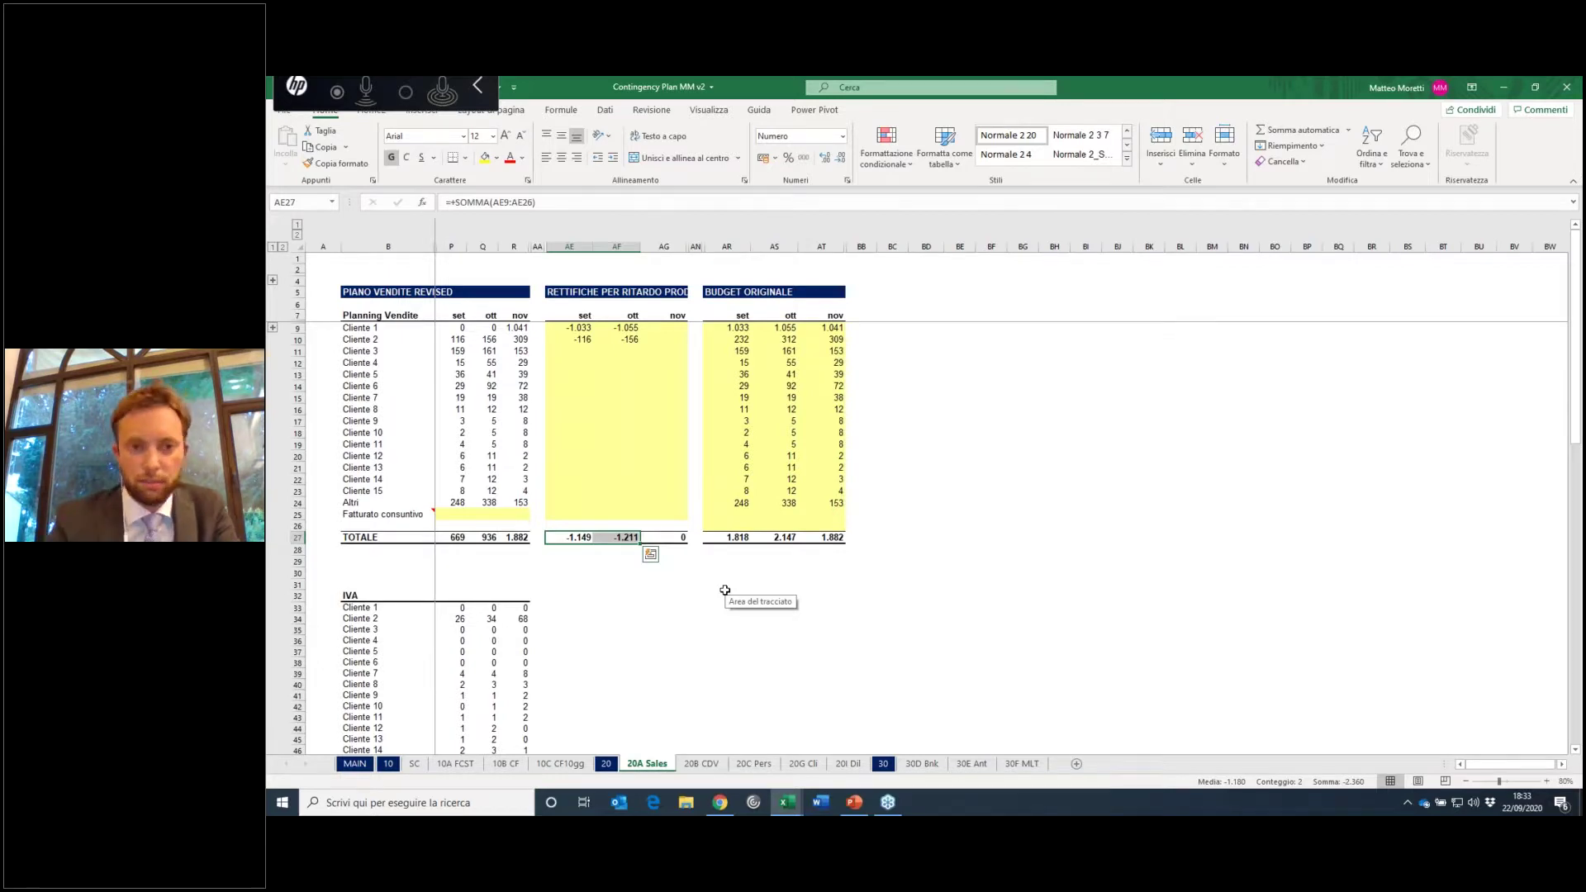
# Step: Enter the September adjustment -AR11*0,1 for Cliente 3 and copy it to October
pyautogui.click(584, 352)
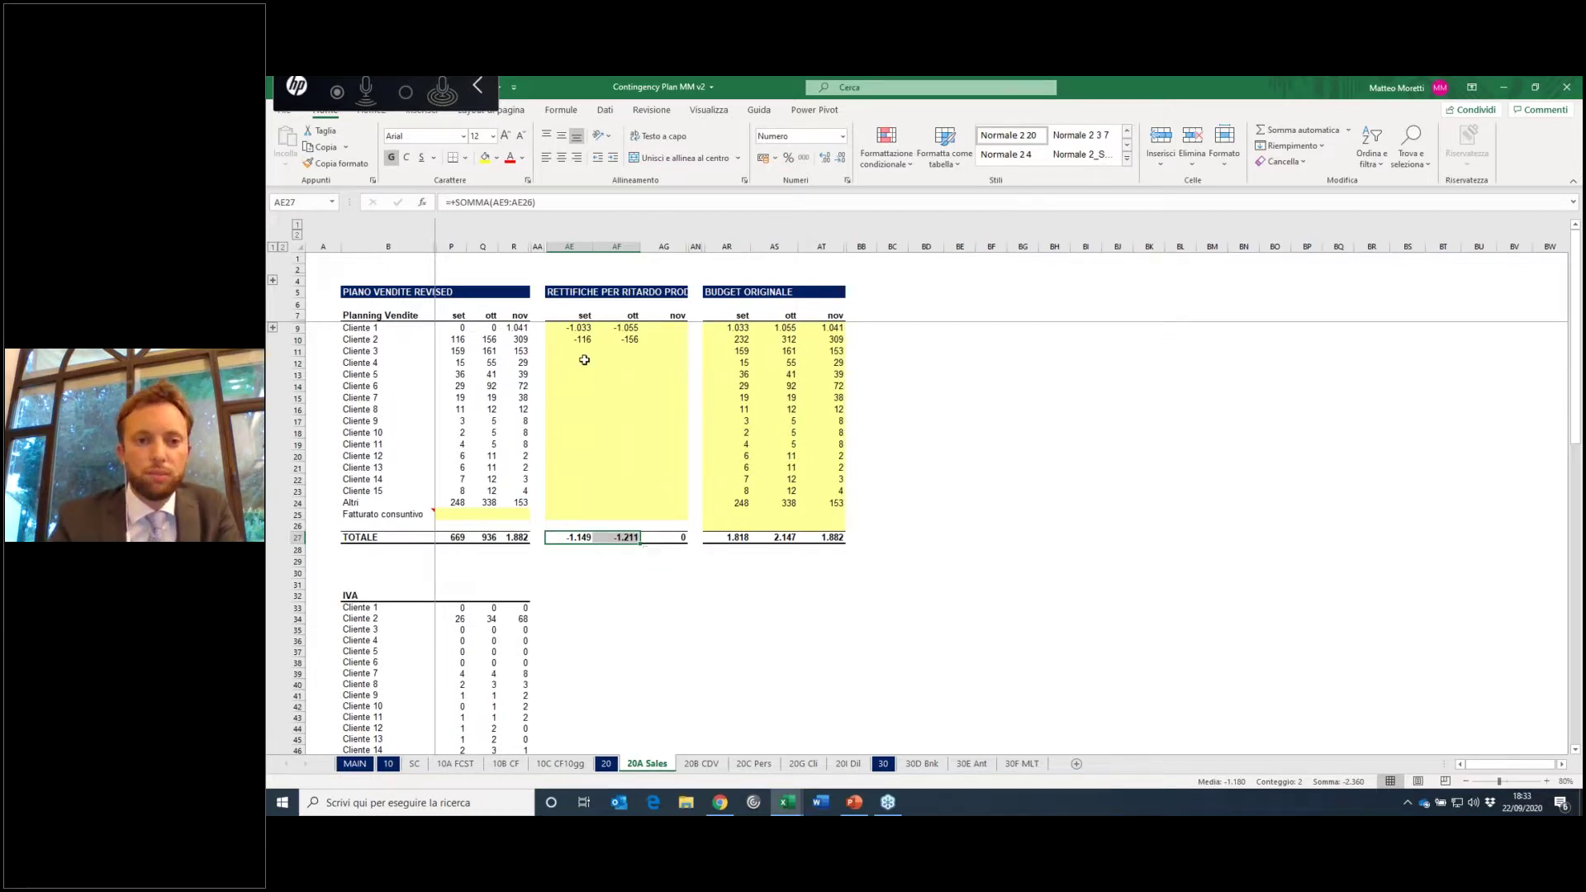
pyautogui.write('-')
pyautogui.press('Right')
pyautogui.press('Right')
pyautogui.press('Right')
pyautogui.press('Right')
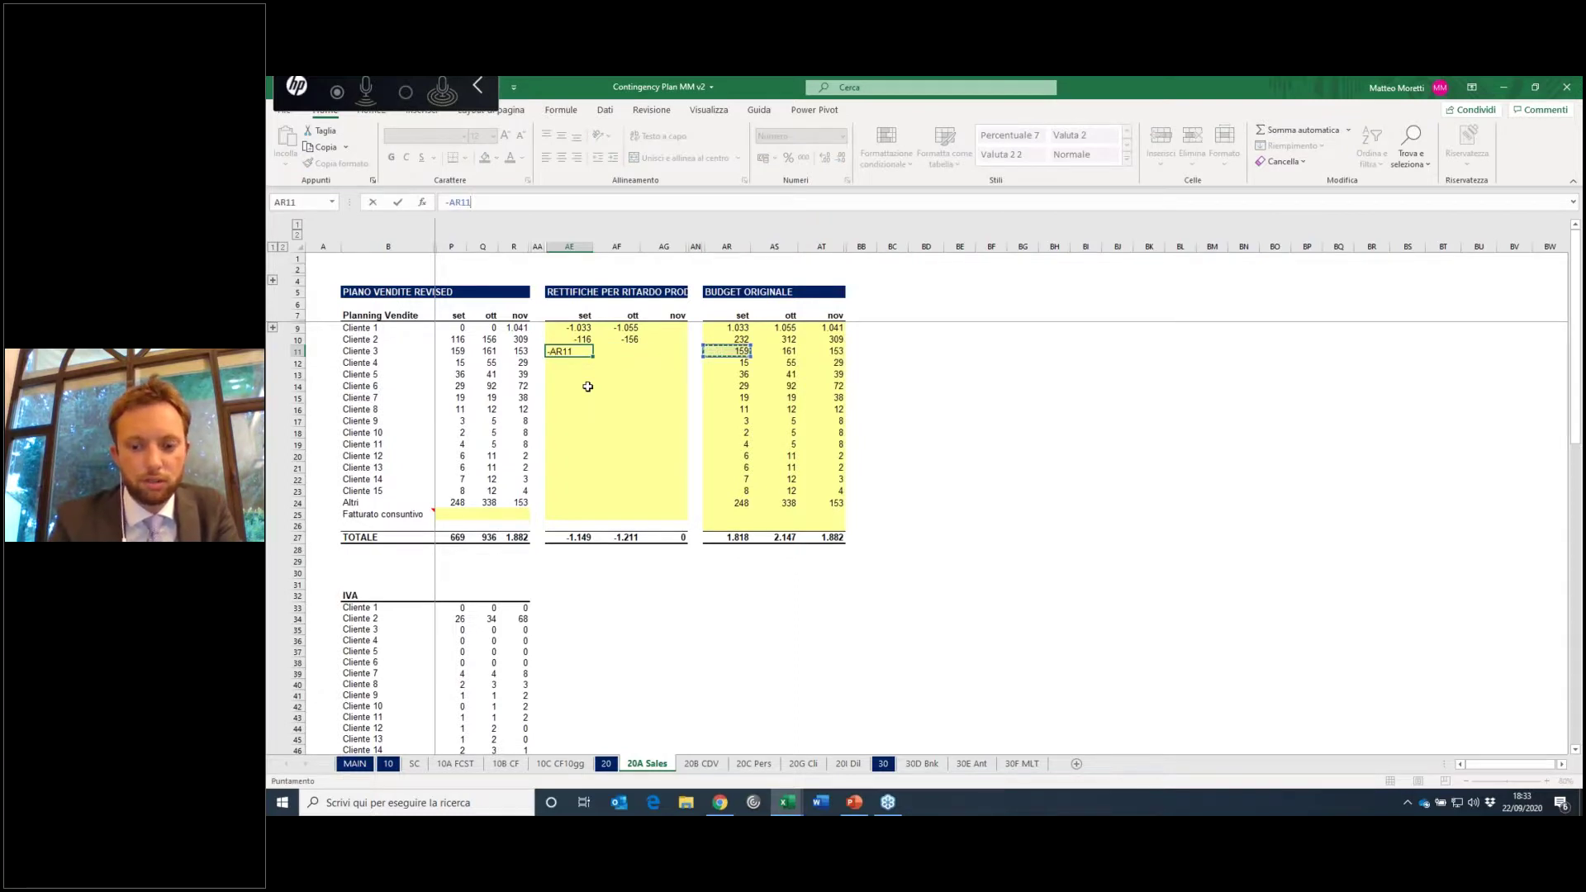
pyautogui.write('*0,1')
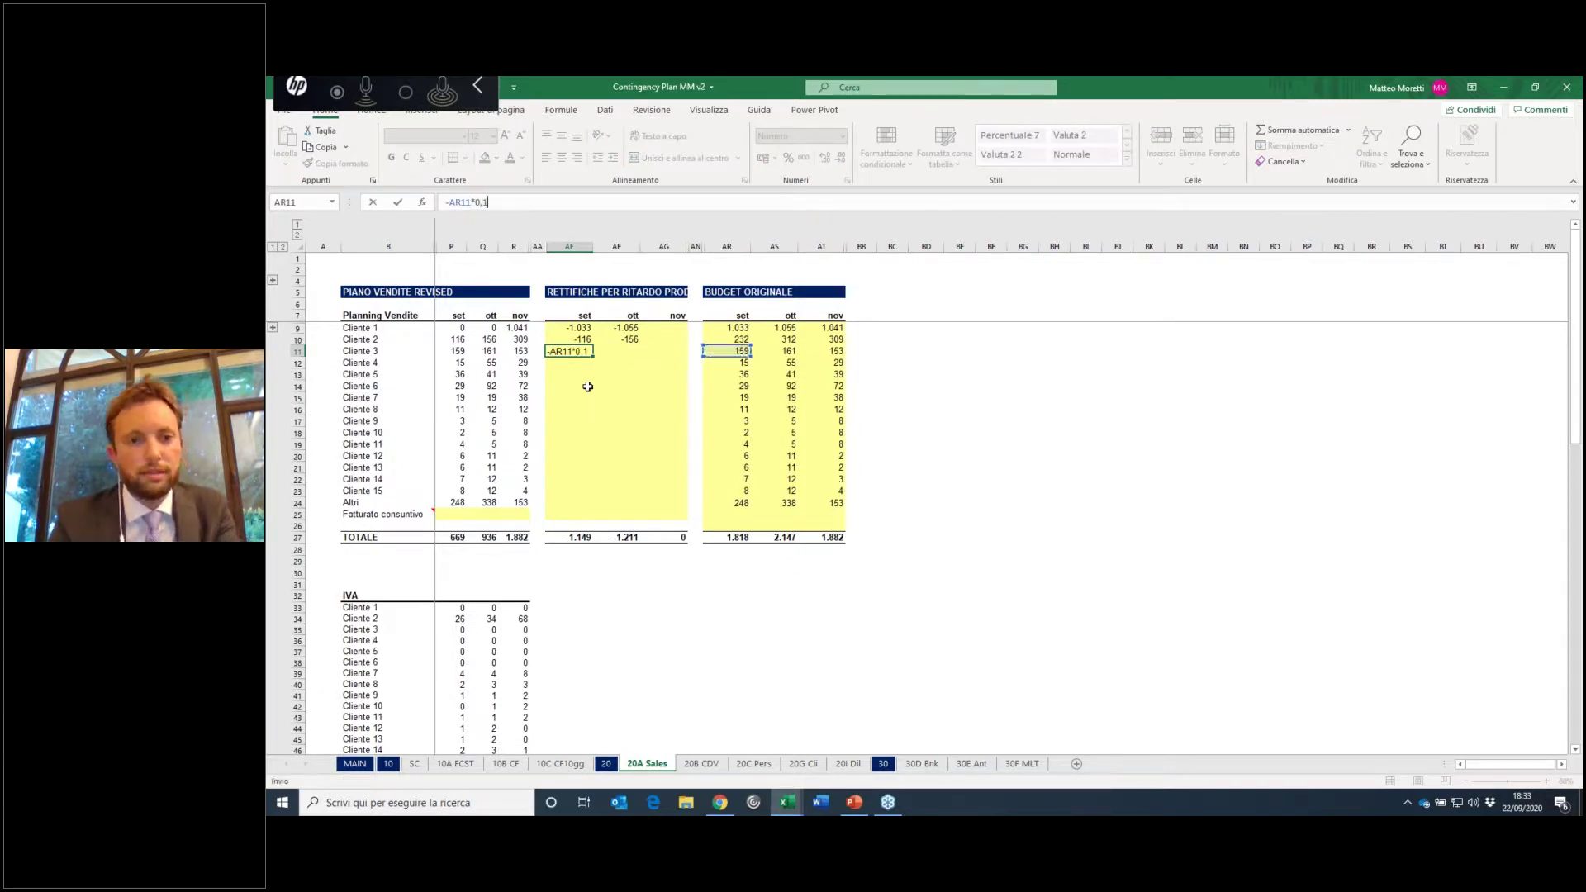
pyautogui.hotkey('ctrl', 'Return')
pyautogui.hotkey('ctrl', 'c')
pyautogui.hotkey('shift', 'Right')
pyautogui.hotkey('ctrl', 'v')
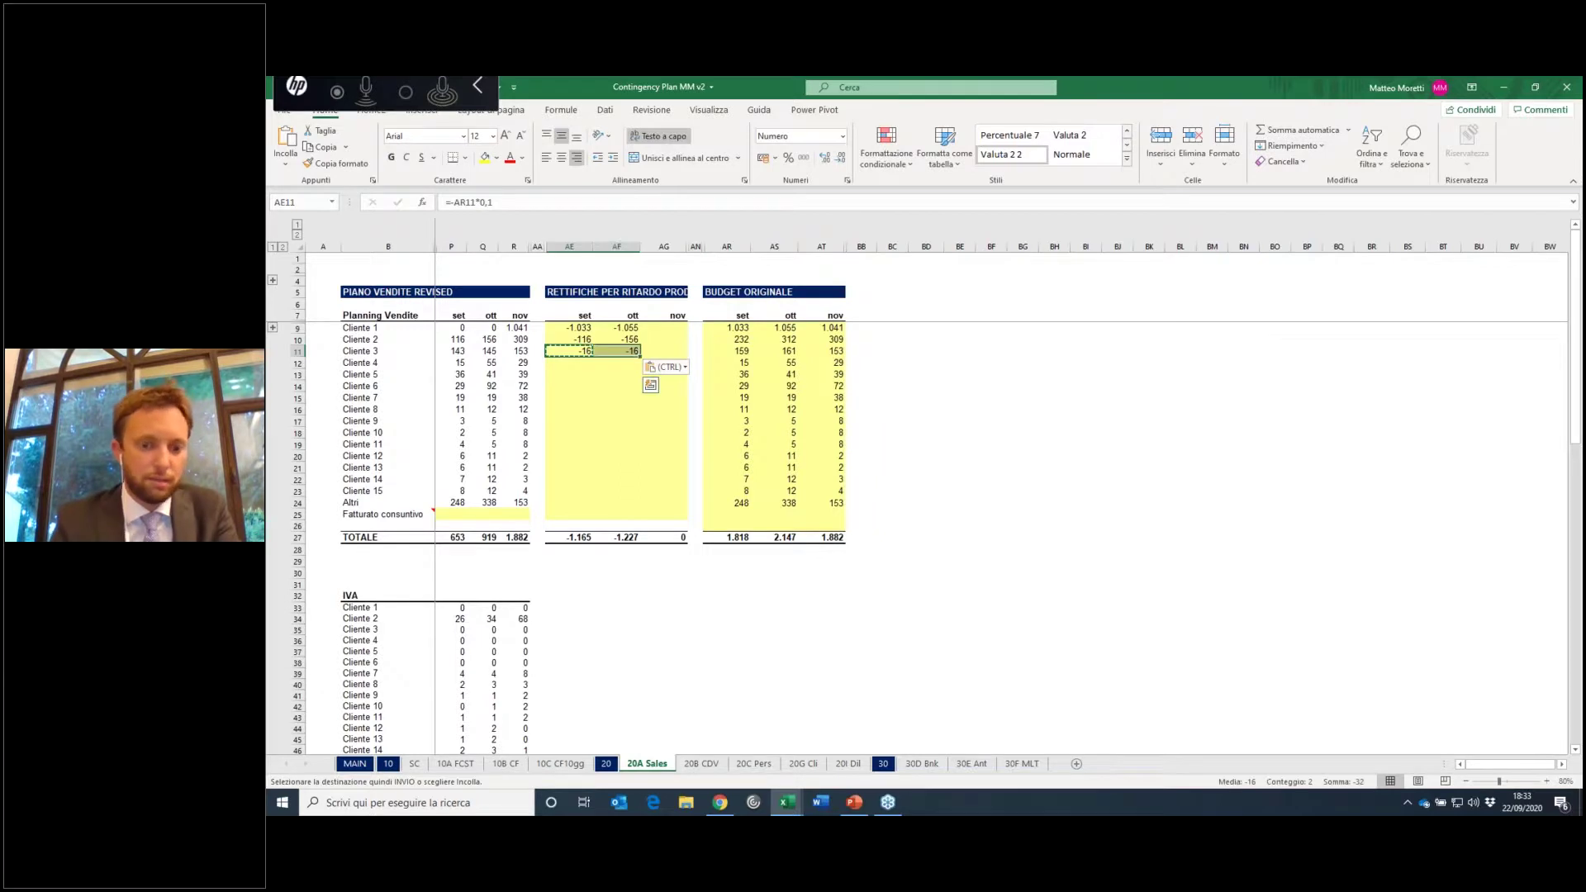
# Step: Copy the Cliente 3 adjustment formula down the September and October columns through the Fatturato consuntivo row
pyautogui.hotkey('shift', 'Down')
pyautogui.hotkey('shift', 'Down')
pyautogui.hotkey('shift', 'Down')
pyautogui.hotkey('shift', 'Down')
pyautogui.hotkey('shift', 'Down')
pyautogui.hotkey('shift', 'Down')
pyautogui.hotkey('shift', 'Down')
pyautogui.hotkey('shift', 'Down')
pyautogui.hotkey('shift', 'Down')
pyautogui.hotkey('shift', 'Down')
pyautogui.hotkey('shift', 'Down')
pyautogui.hotkey('shift', 'Down')
pyautogui.hotkey('shift', 'Down')
pyautogui.hotkey('shift', 'Down')
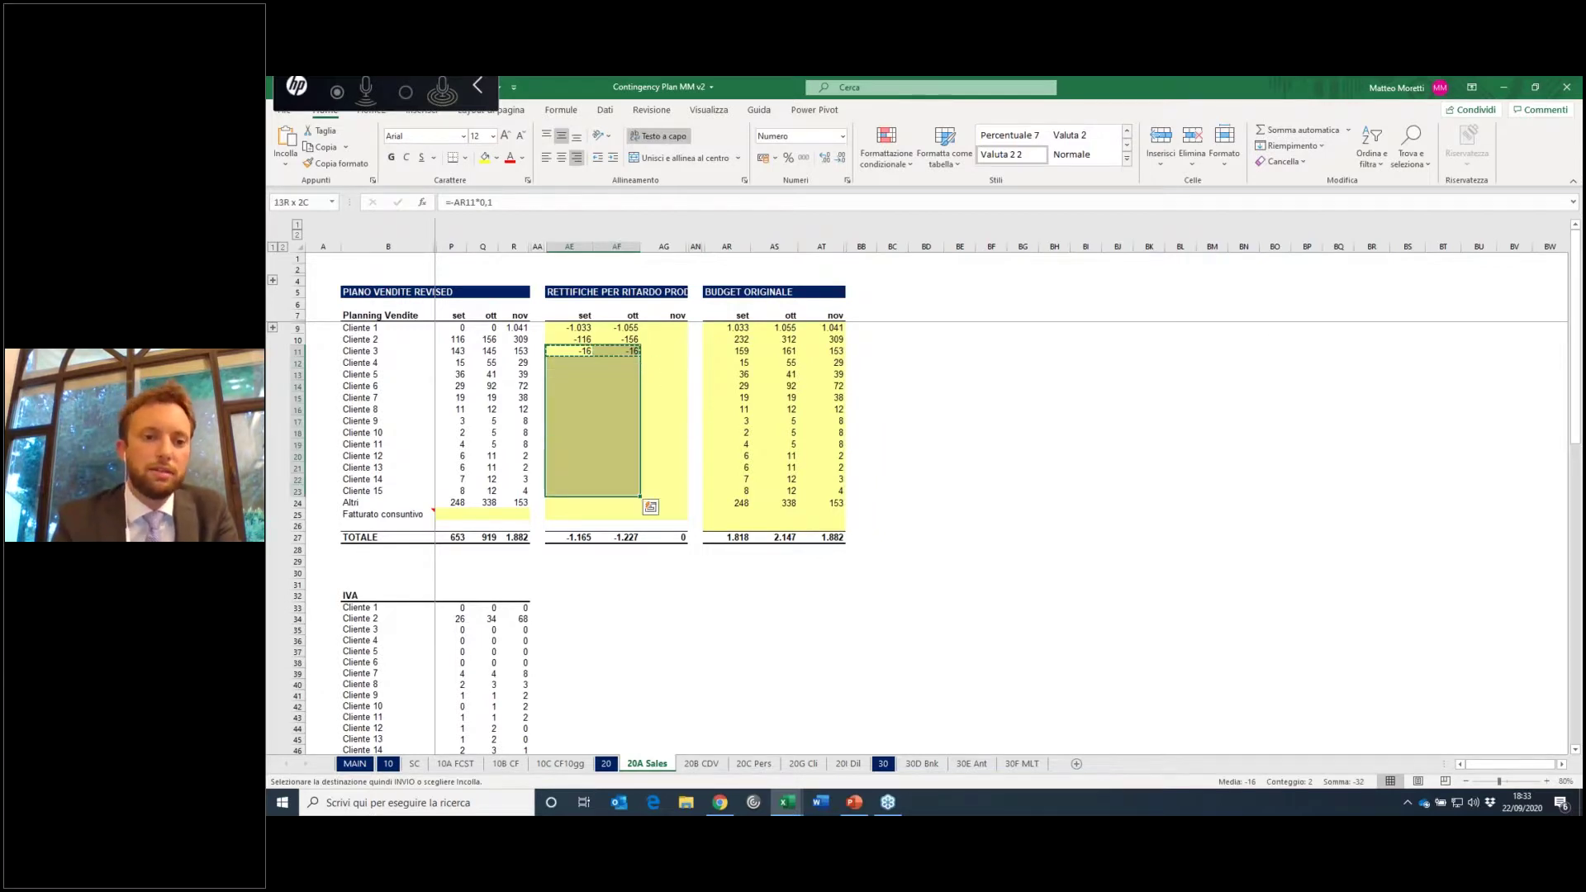
pyautogui.hotkey('ctrl', 'q')
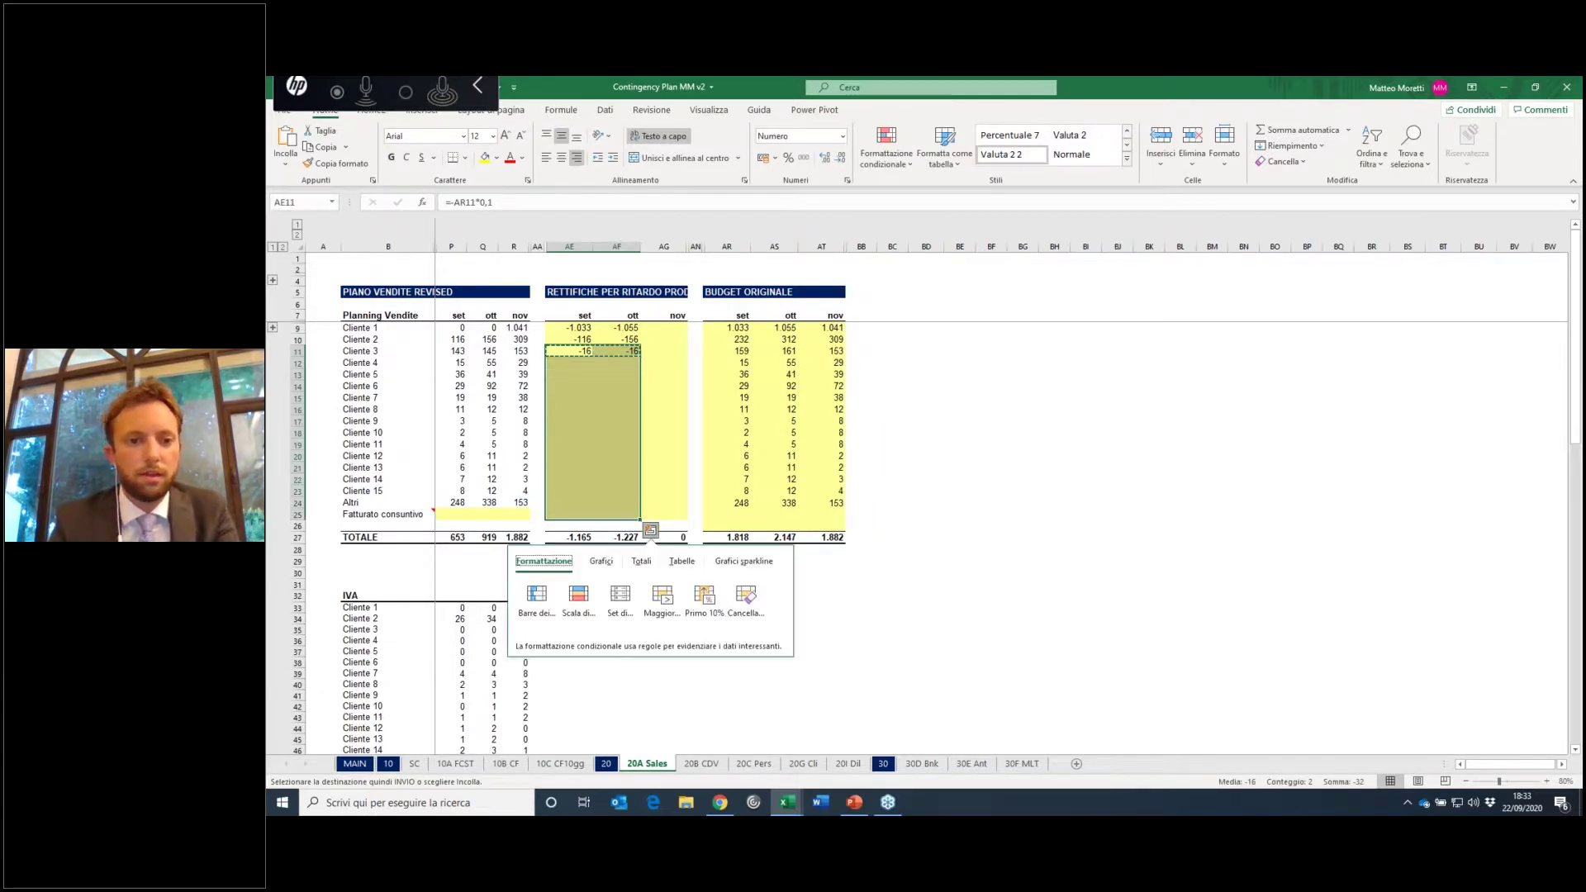
pyautogui.press('Escape')
pyautogui.hotkey('ctrl', 'v')
pyautogui.press('Escape')
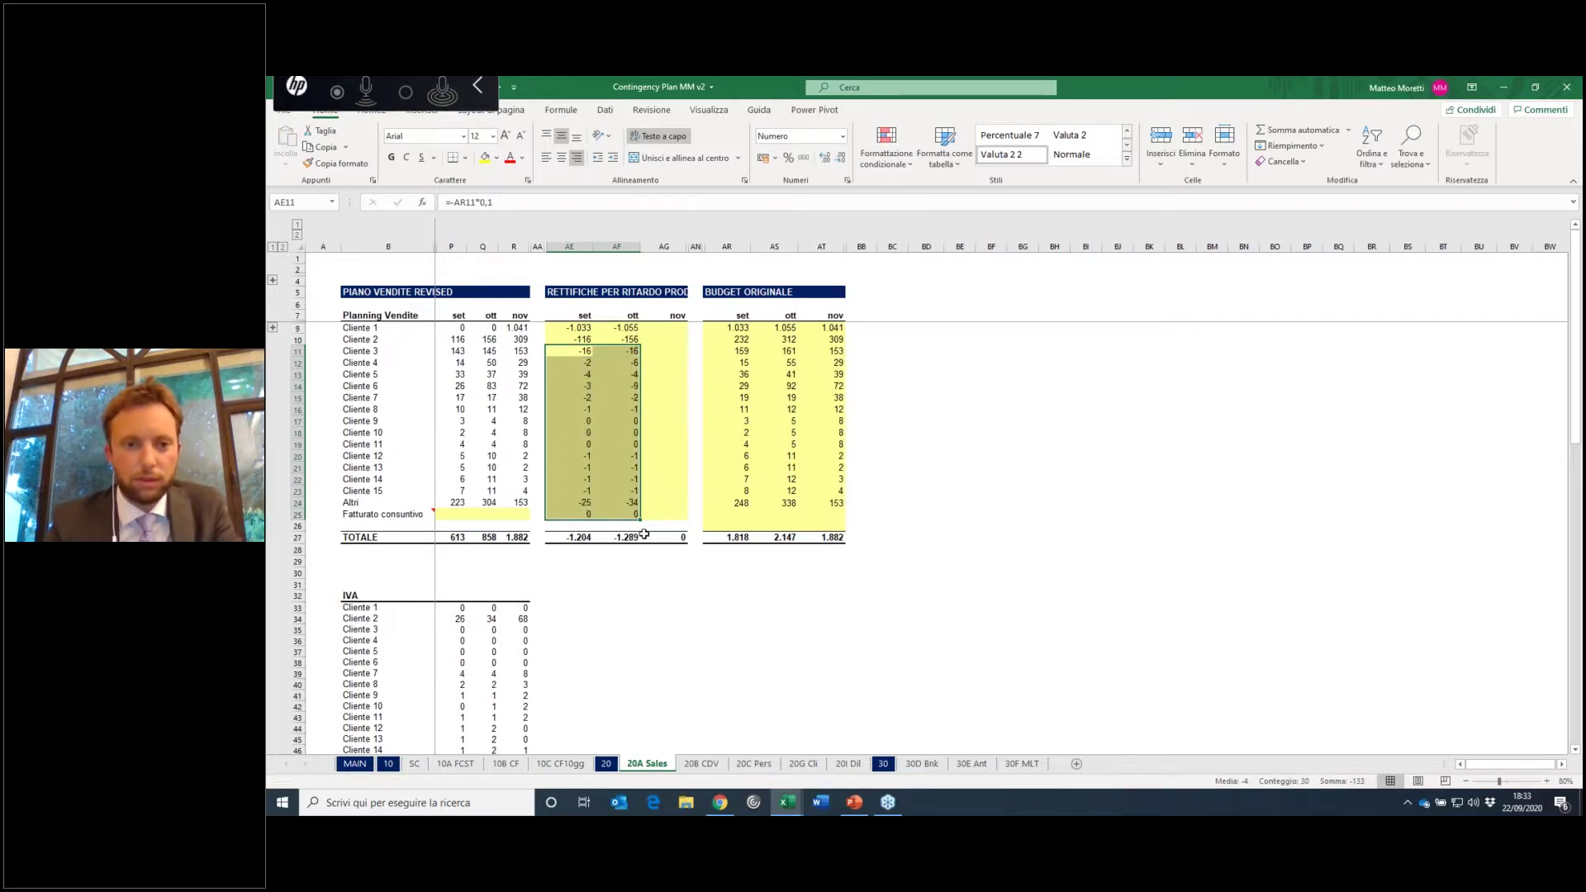
# Step: On the 10B CF sheet, examine the updated Fabbisogno / Disponibilità row for September and October against the baseline
pyautogui.click(506, 763)
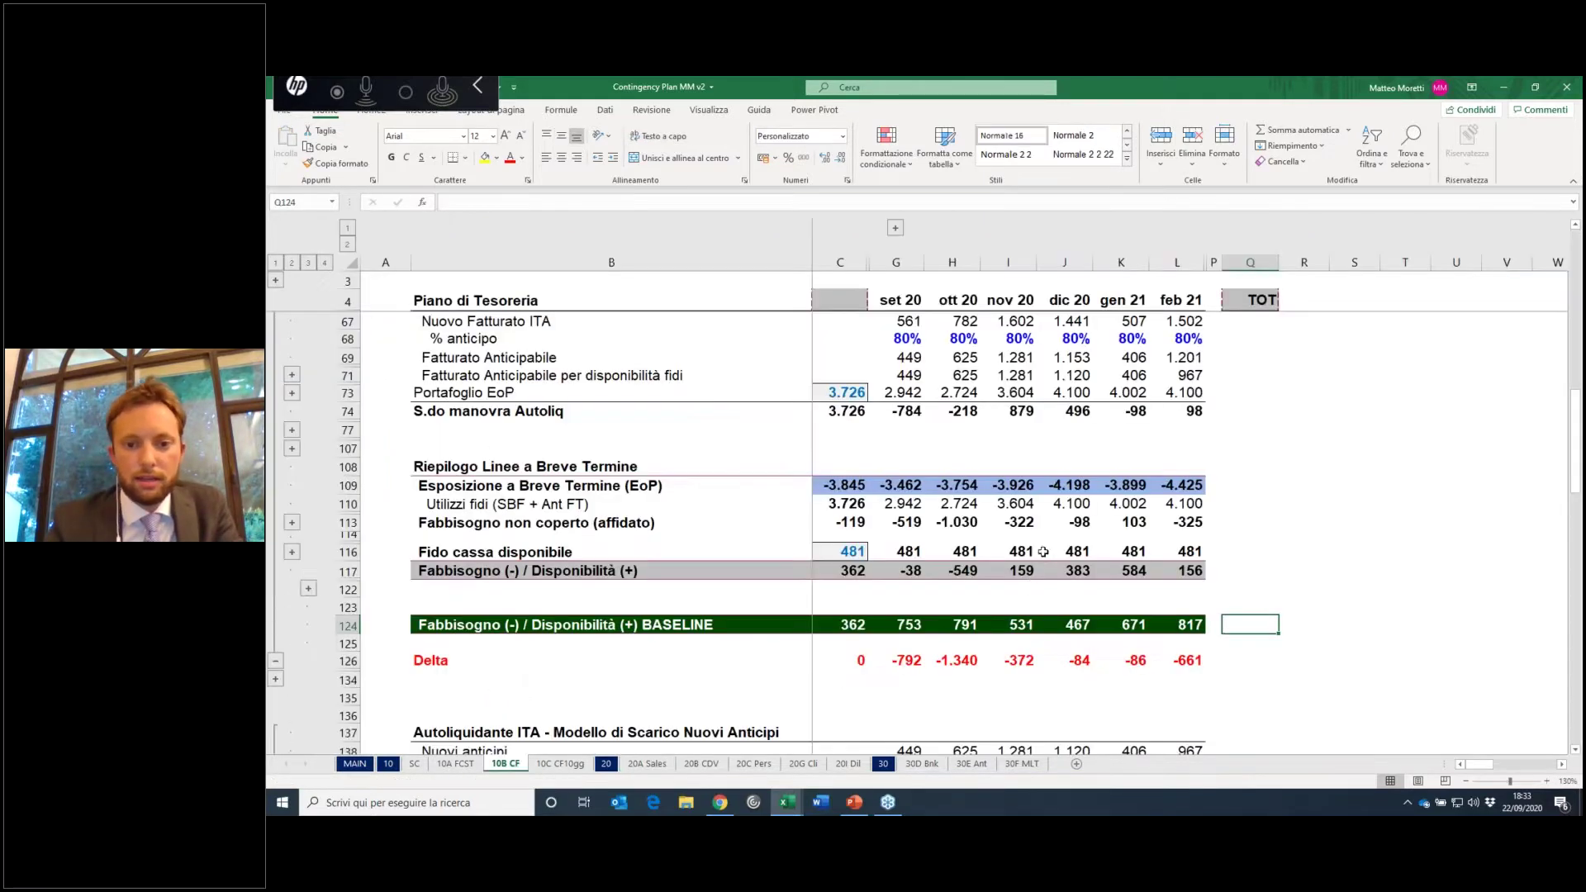
pyautogui.scroll(1, 918, 585)
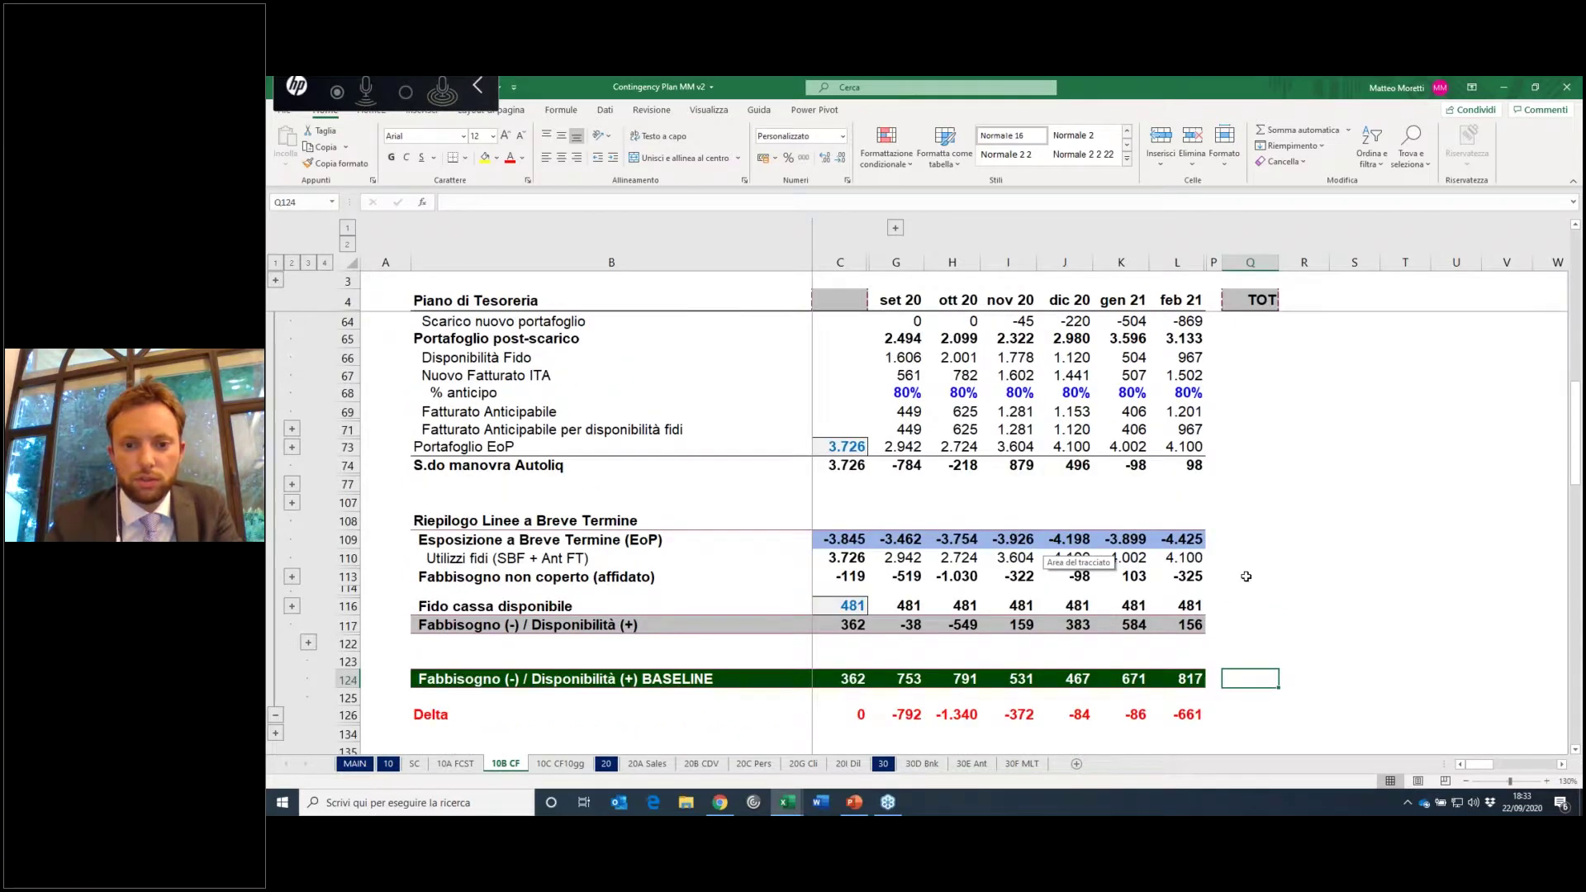
pyautogui.scroll(-1, 1246, 576)
pyautogui.click(840, 570)
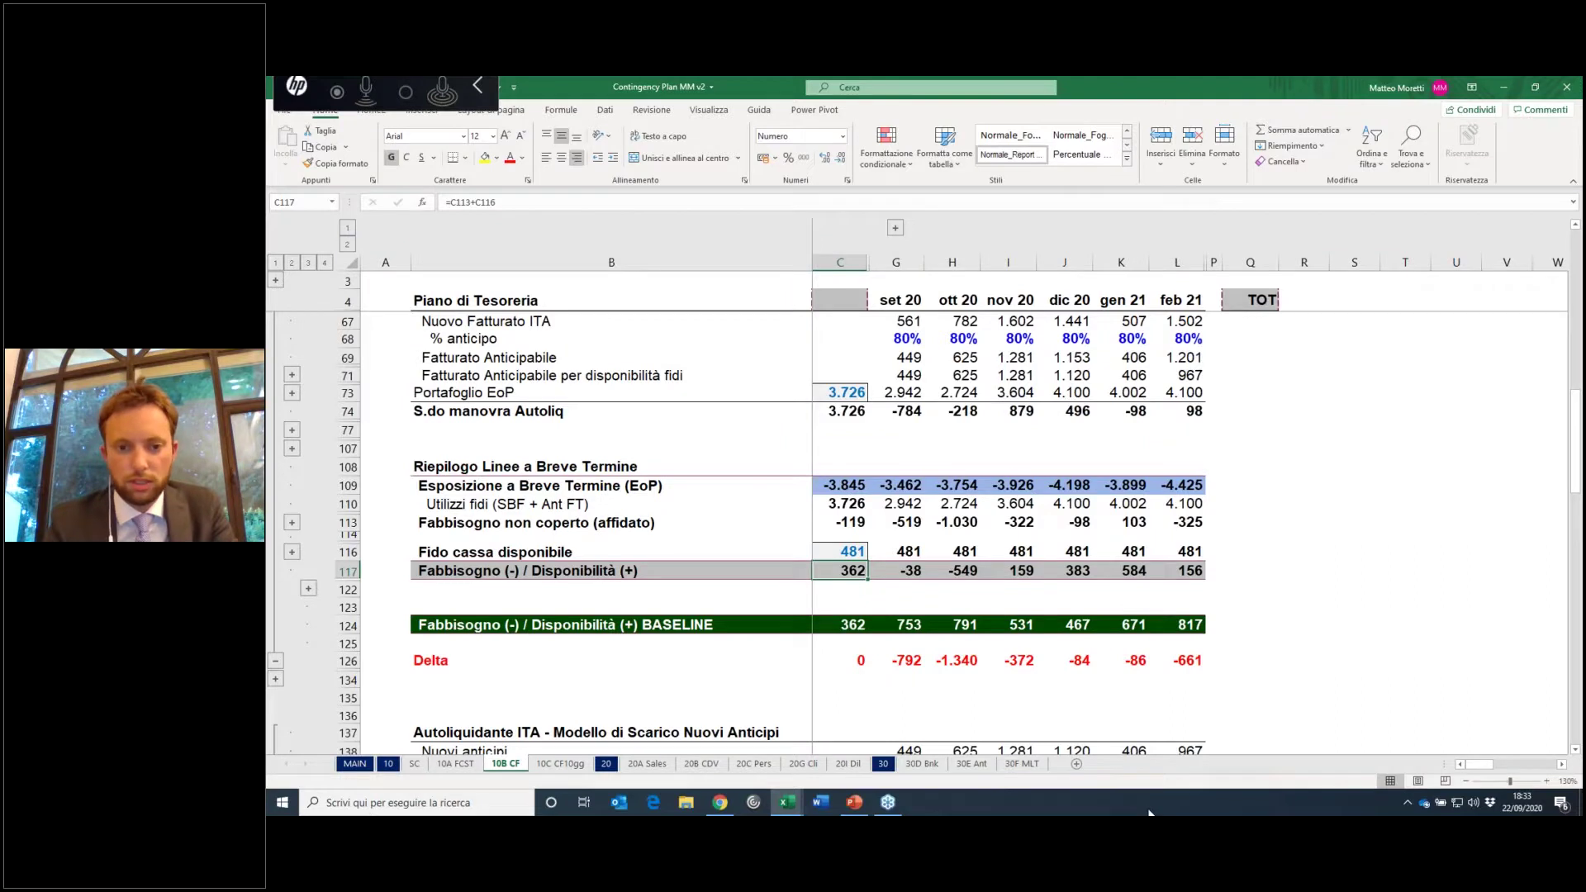
pyautogui.press('Right')
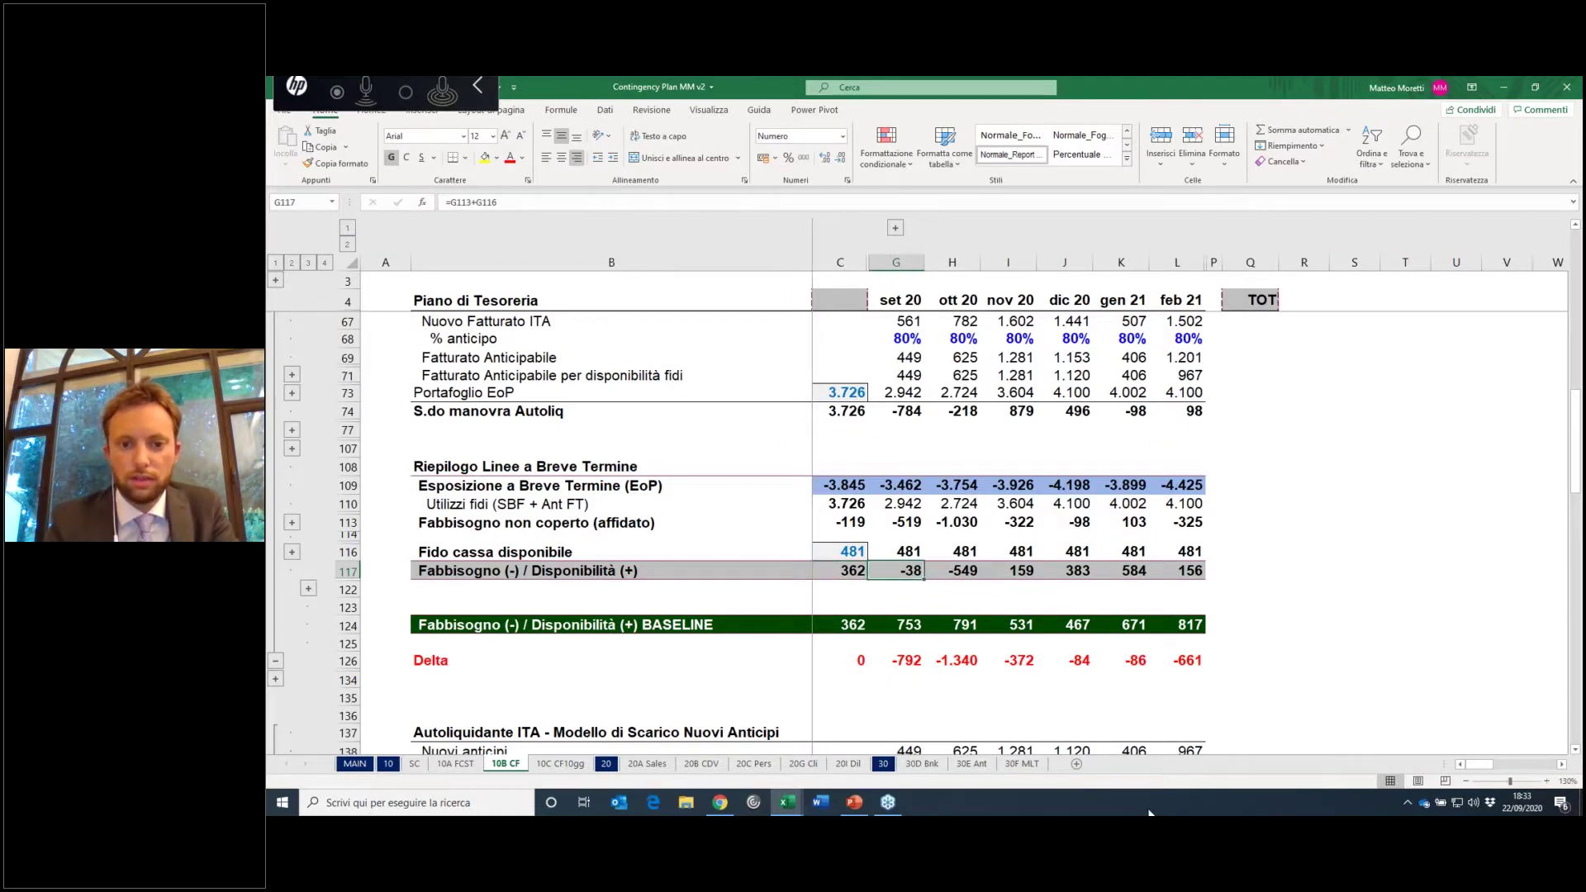
pyautogui.press('Right')
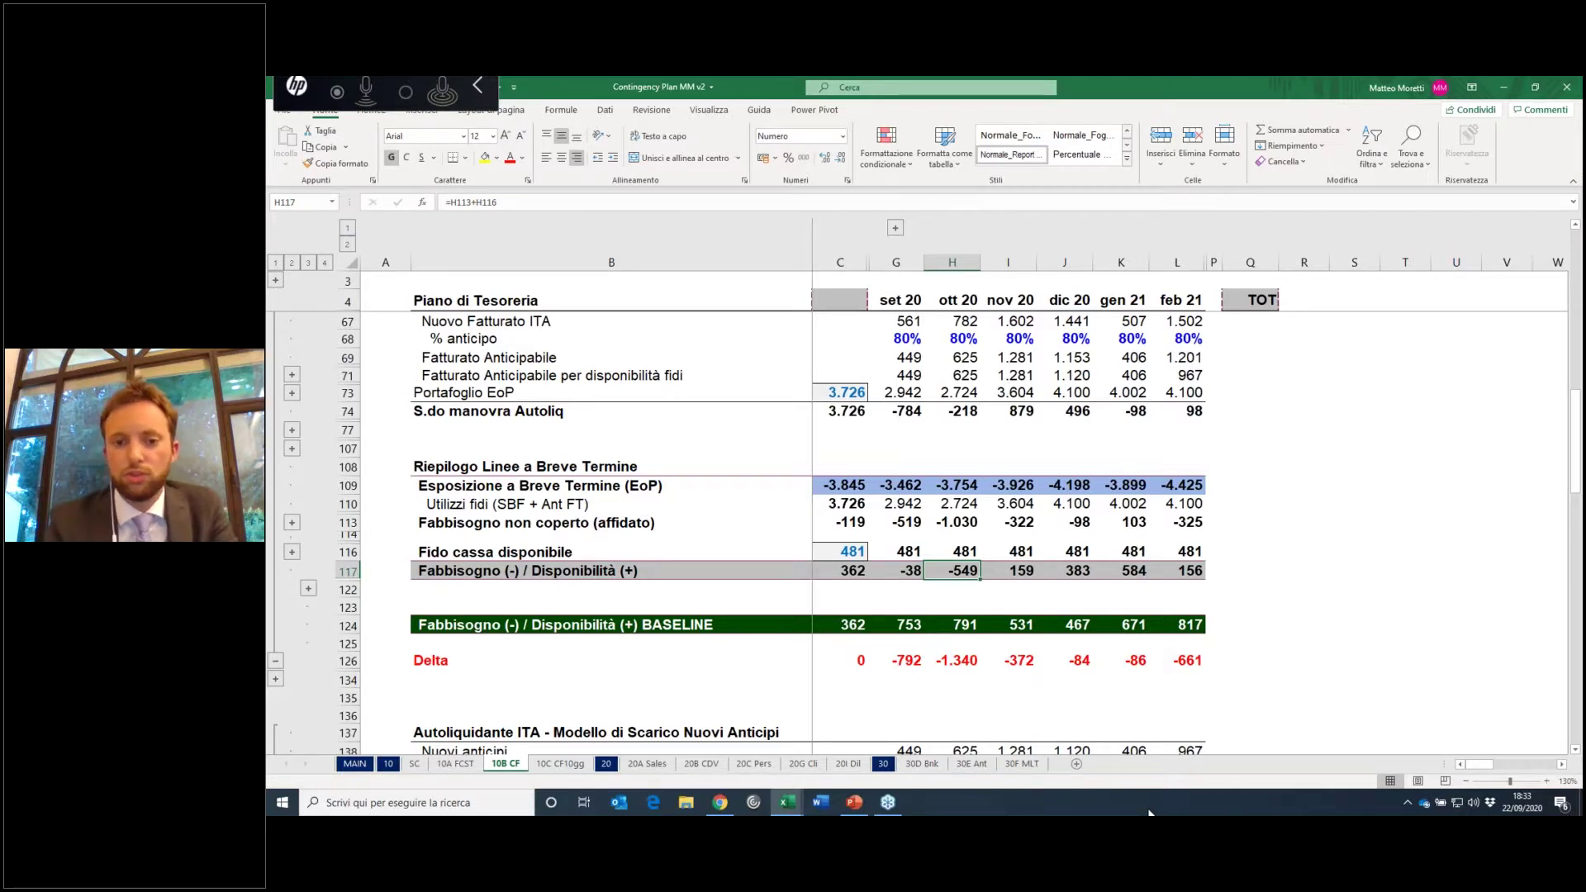
# Step: Copy the September–February Fabbisogno / Disponibilità figures from the 10B CF sheet into the Contingency row on the SC sheet as values
pyautogui.press('Left')
pyautogui.hotkey('shift', 'Right')
pyautogui.hotkey('shift', 'Right')
pyautogui.hotkey('shift', 'Right')
pyautogui.hotkey('shift', 'Right')
pyautogui.hotkey('shift', 'Right')
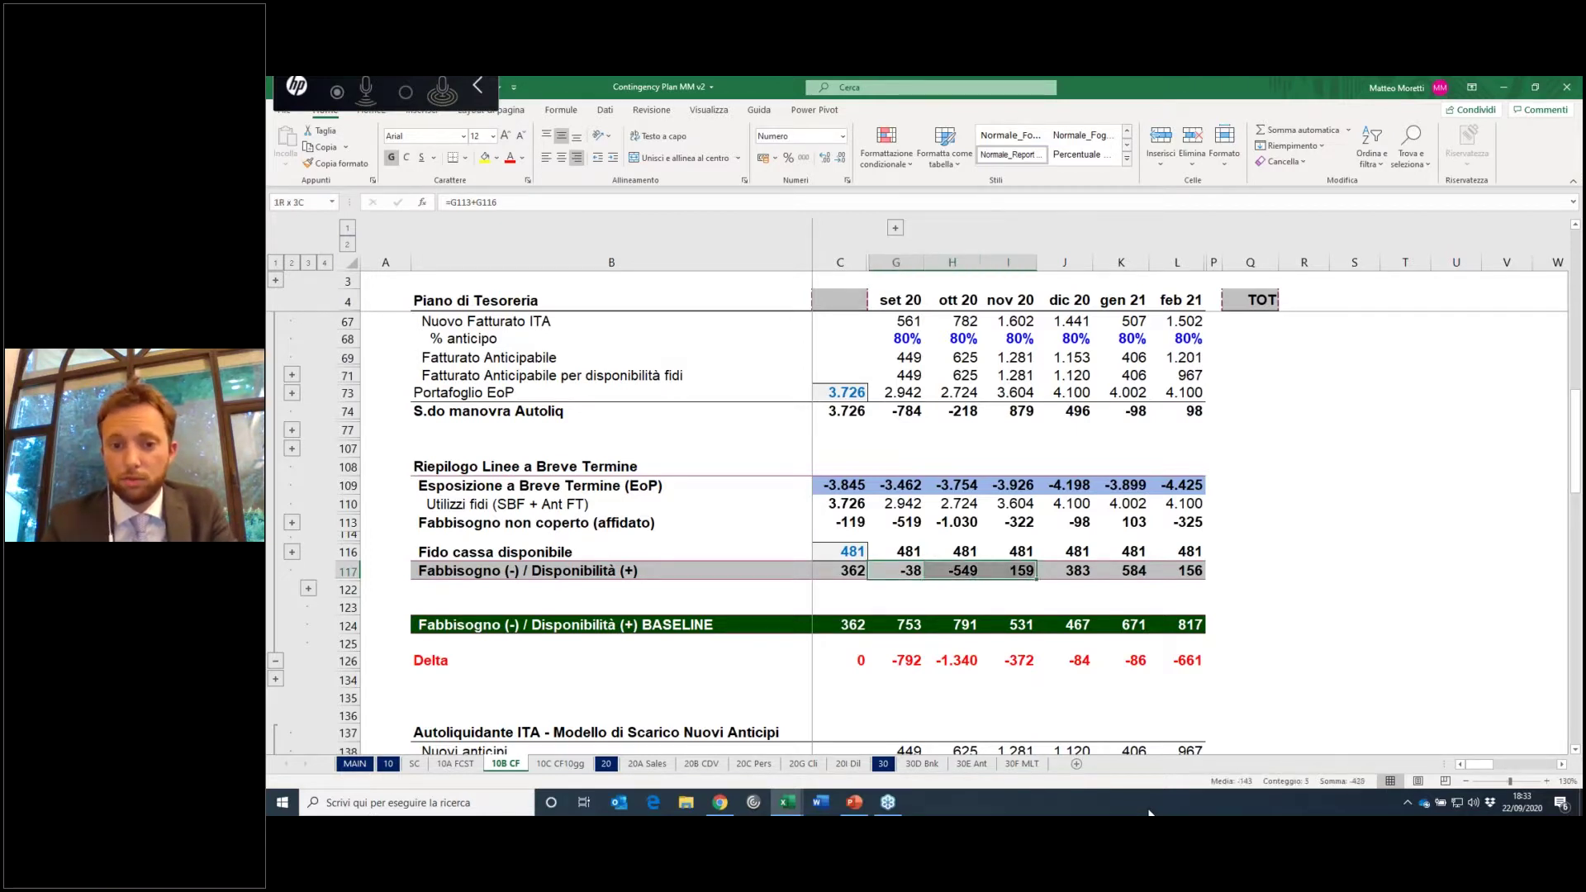
pyautogui.hotkey('ctrl', 'c')
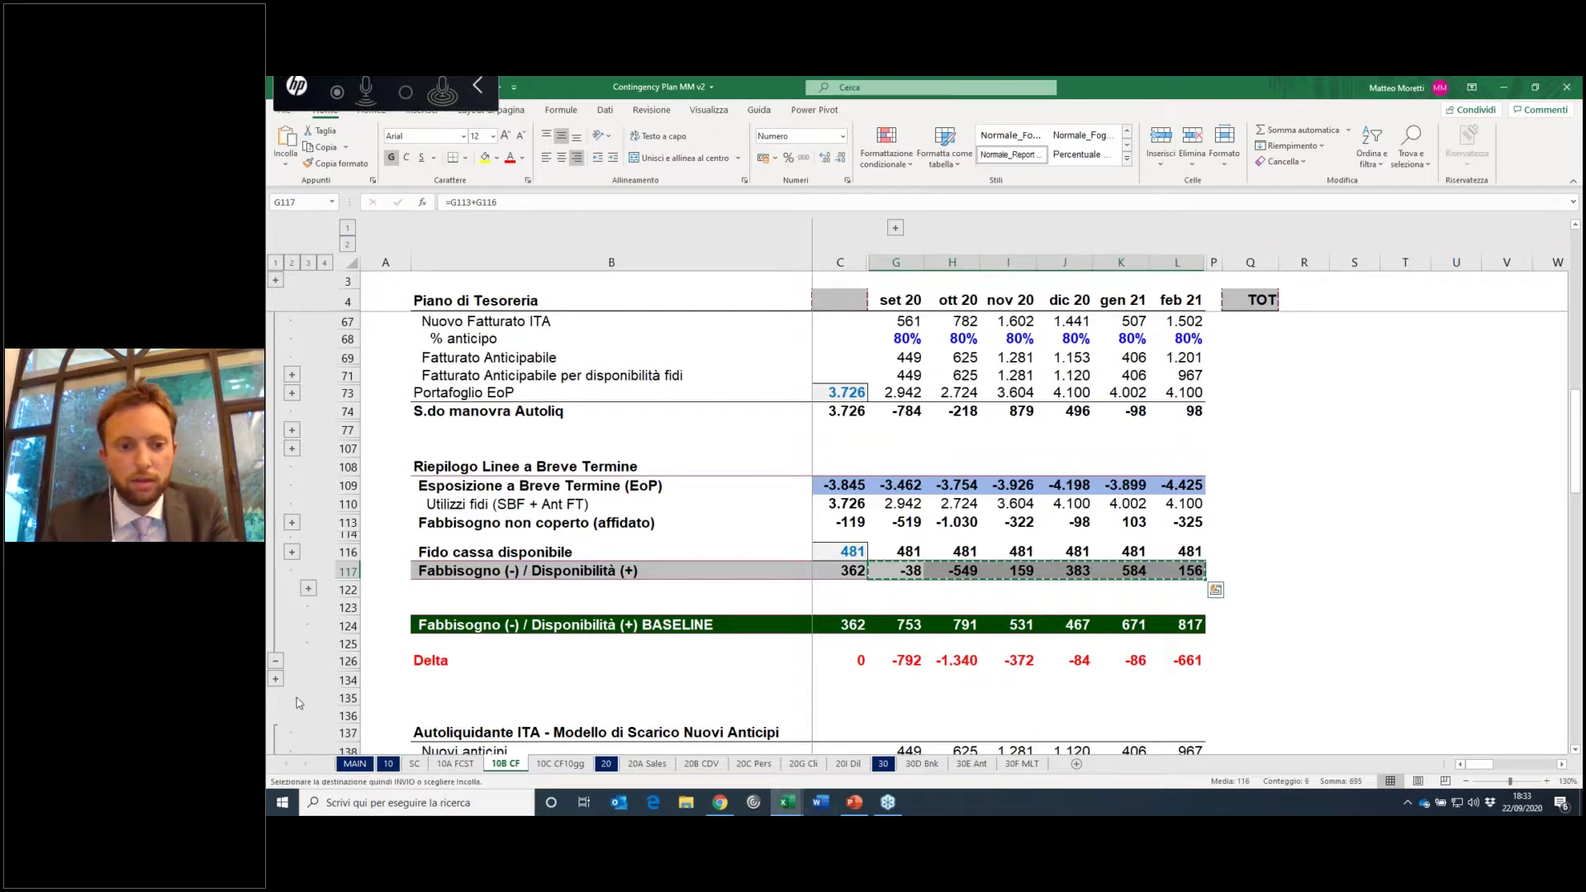
pyautogui.click(415, 763)
pyautogui.click(1248, 294)
pyautogui.rightClick(1249, 295)
pyautogui.click(1294, 367)
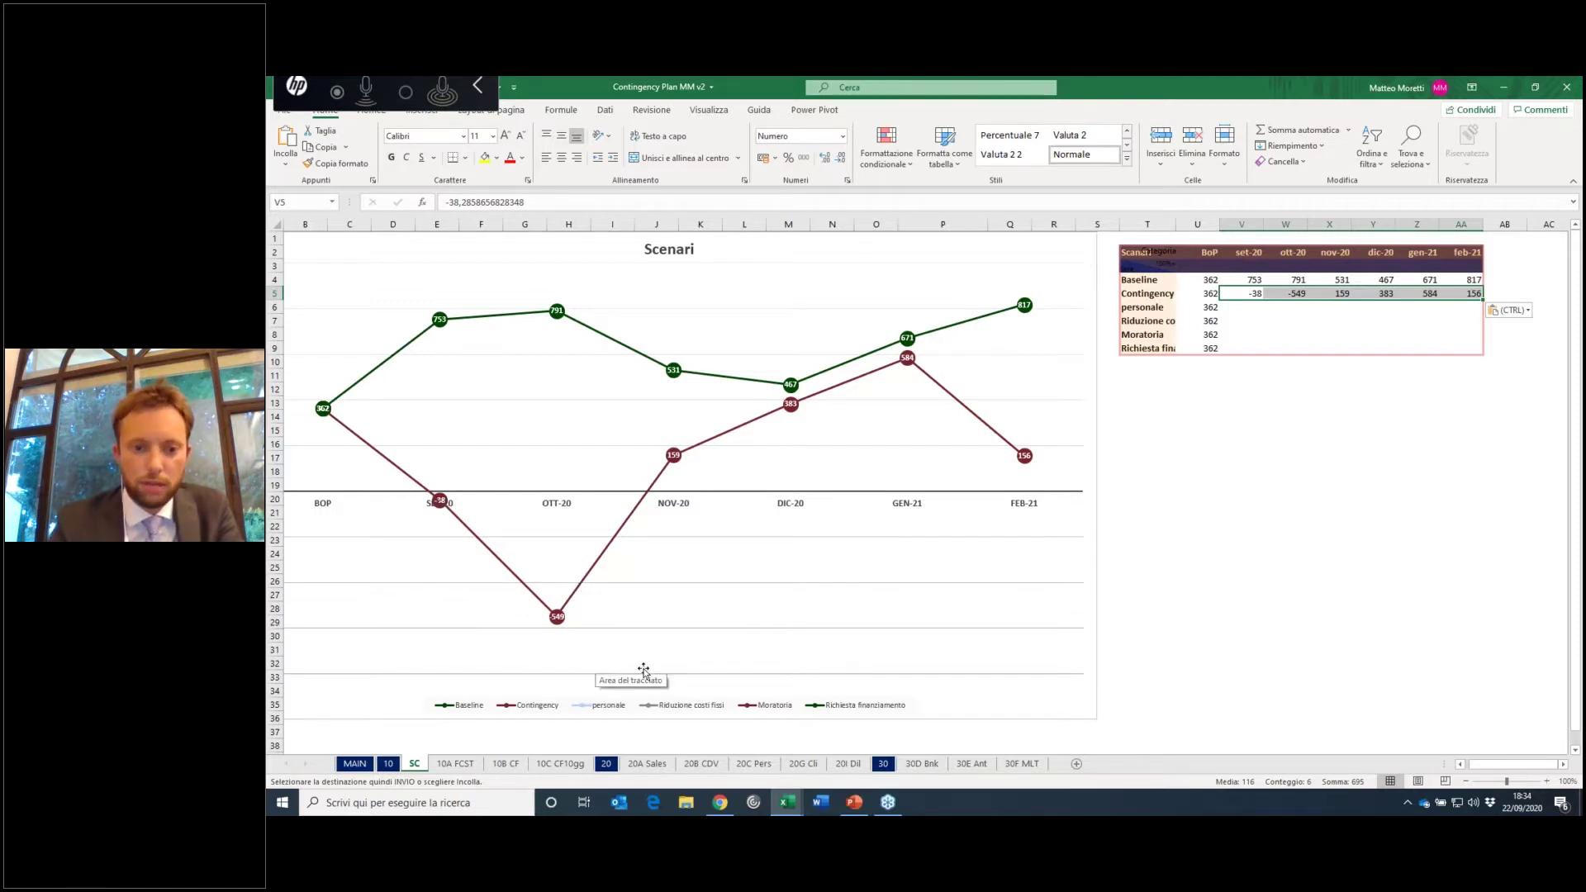
# Step: On the 20C Pers sheet, examine the employees' residual holiday hours and the monthly holiday-hour input columns
pyautogui.click(754, 763)
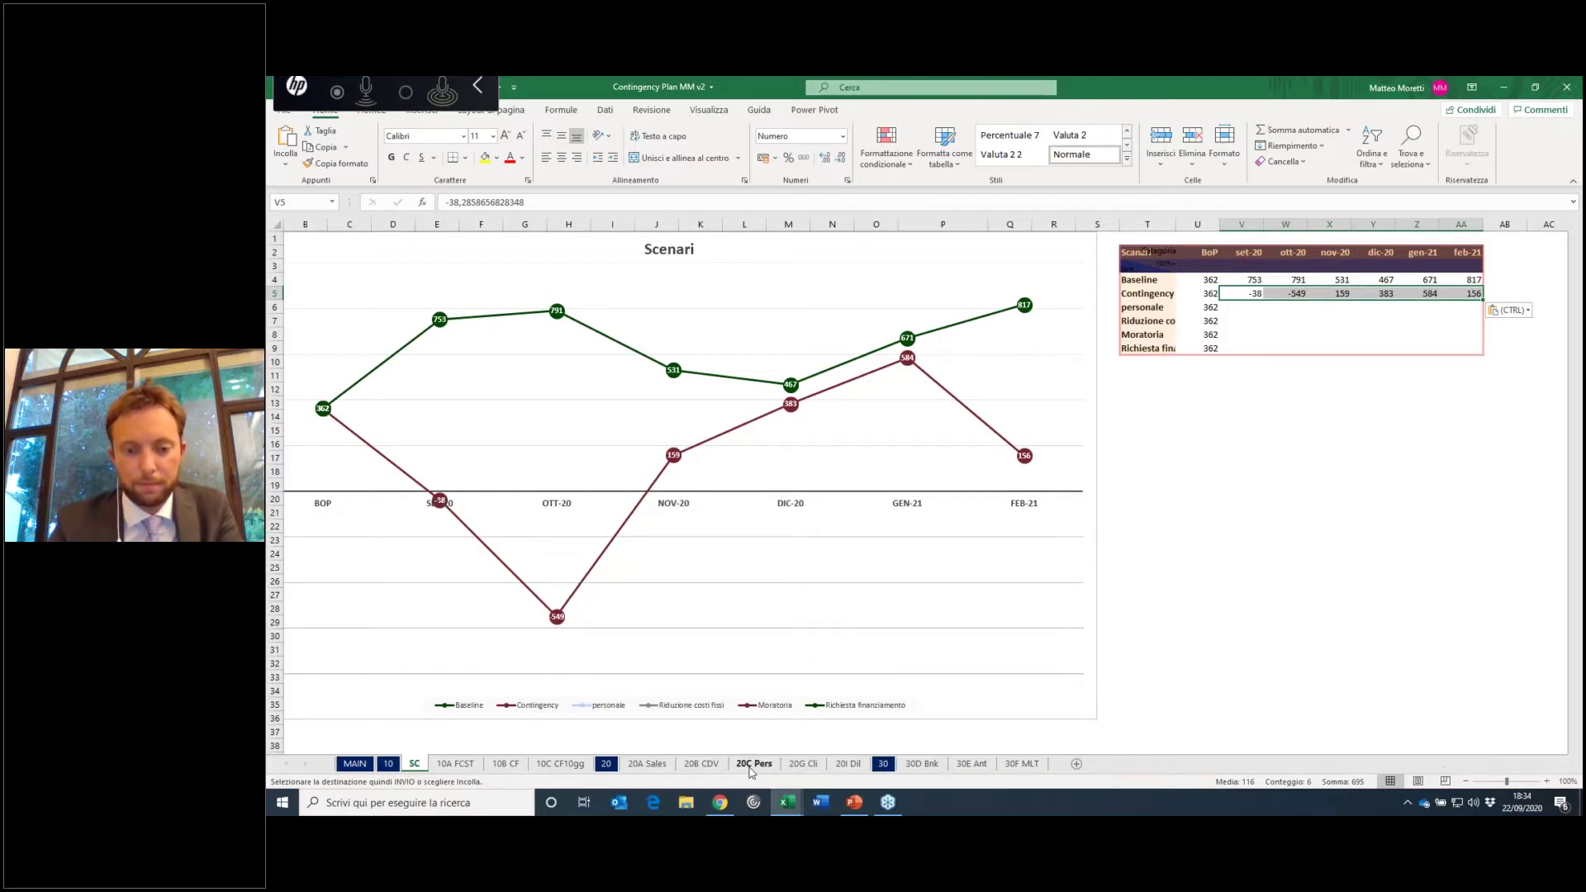
pyautogui.click(537, 330)
pyautogui.press('Right')
pyautogui.press('Right')
pyautogui.press('Right')
pyautogui.press('Right')
pyautogui.press('Up')
pyautogui.press('Up')
pyautogui.press('Right')
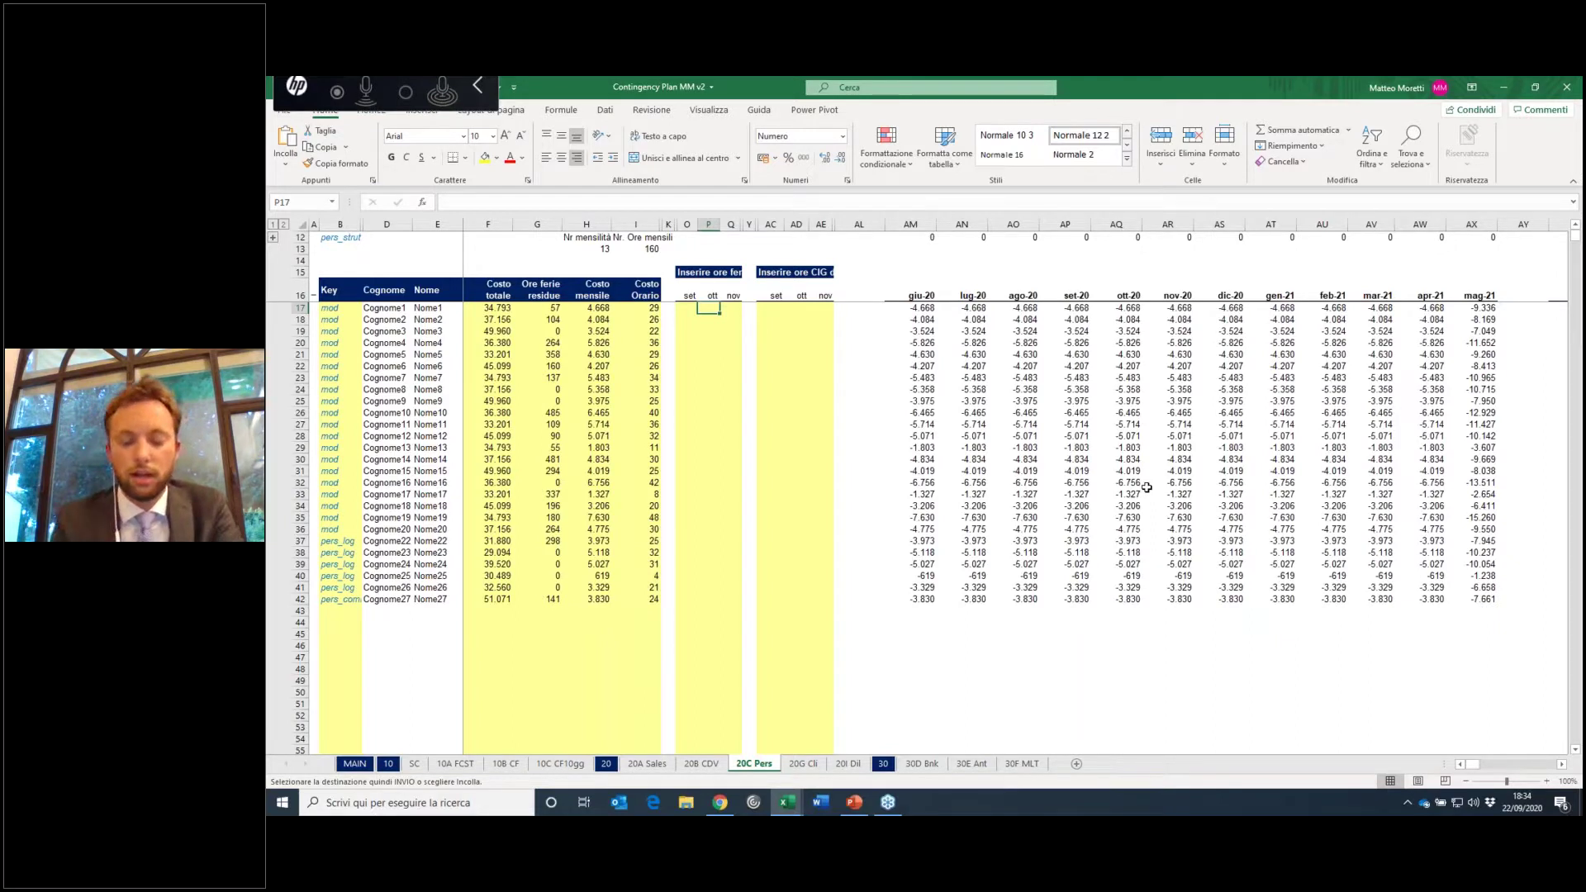
pyautogui.press('Down')
pyautogui.press('Down')
pyautogui.press('Down')
pyautogui.press('Down')
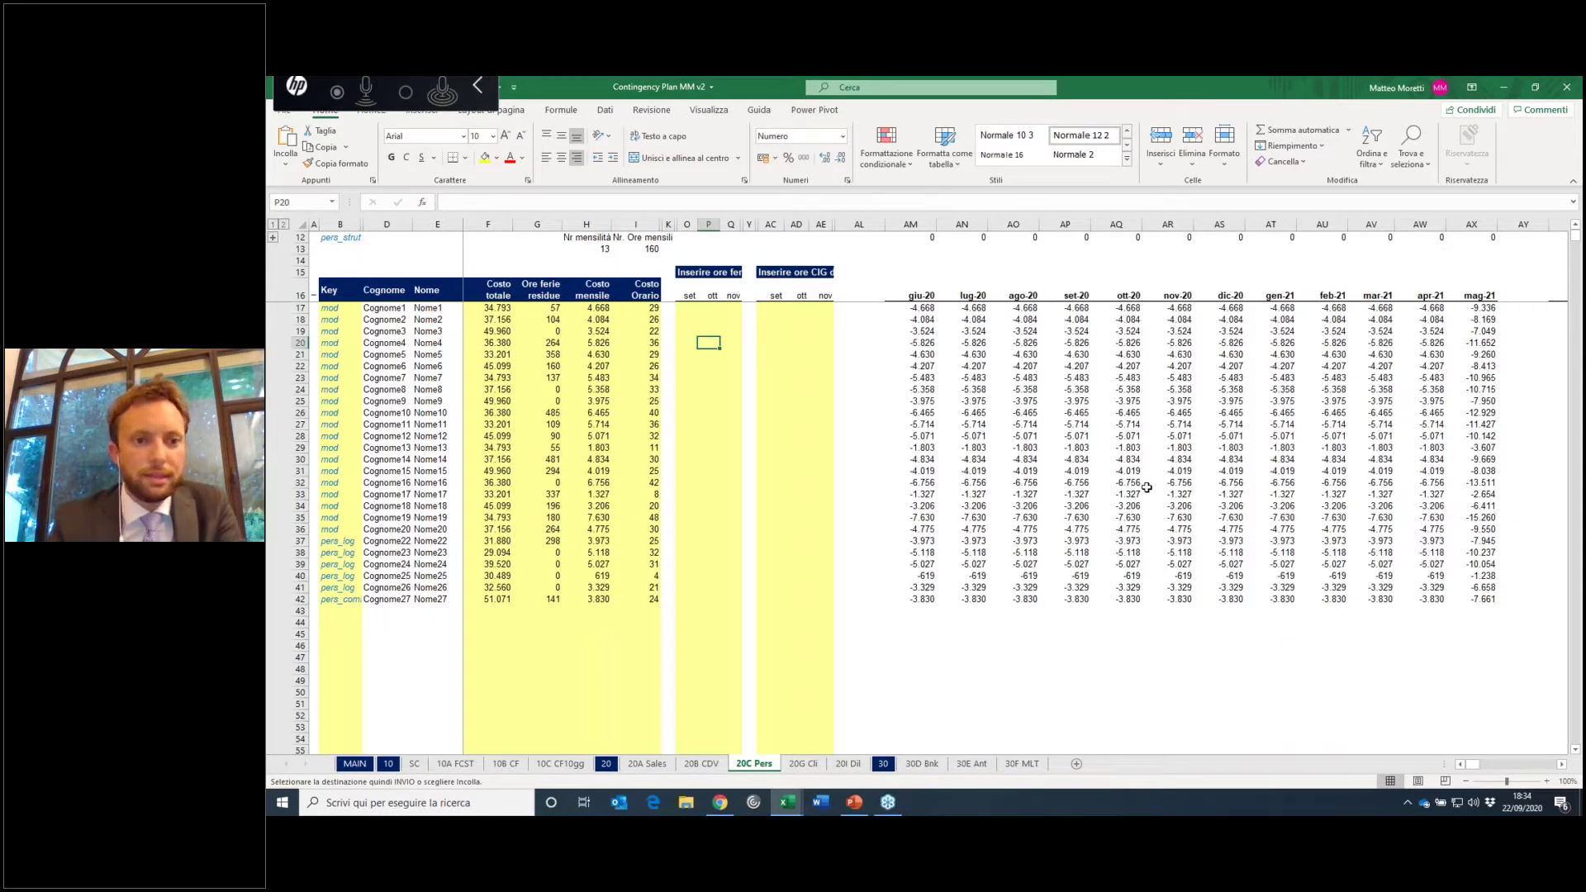
pyautogui.press('Left')
pyautogui.press('Left')
pyautogui.press('Left')
pyautogui.press('Left')
pyautogui.press('Left')
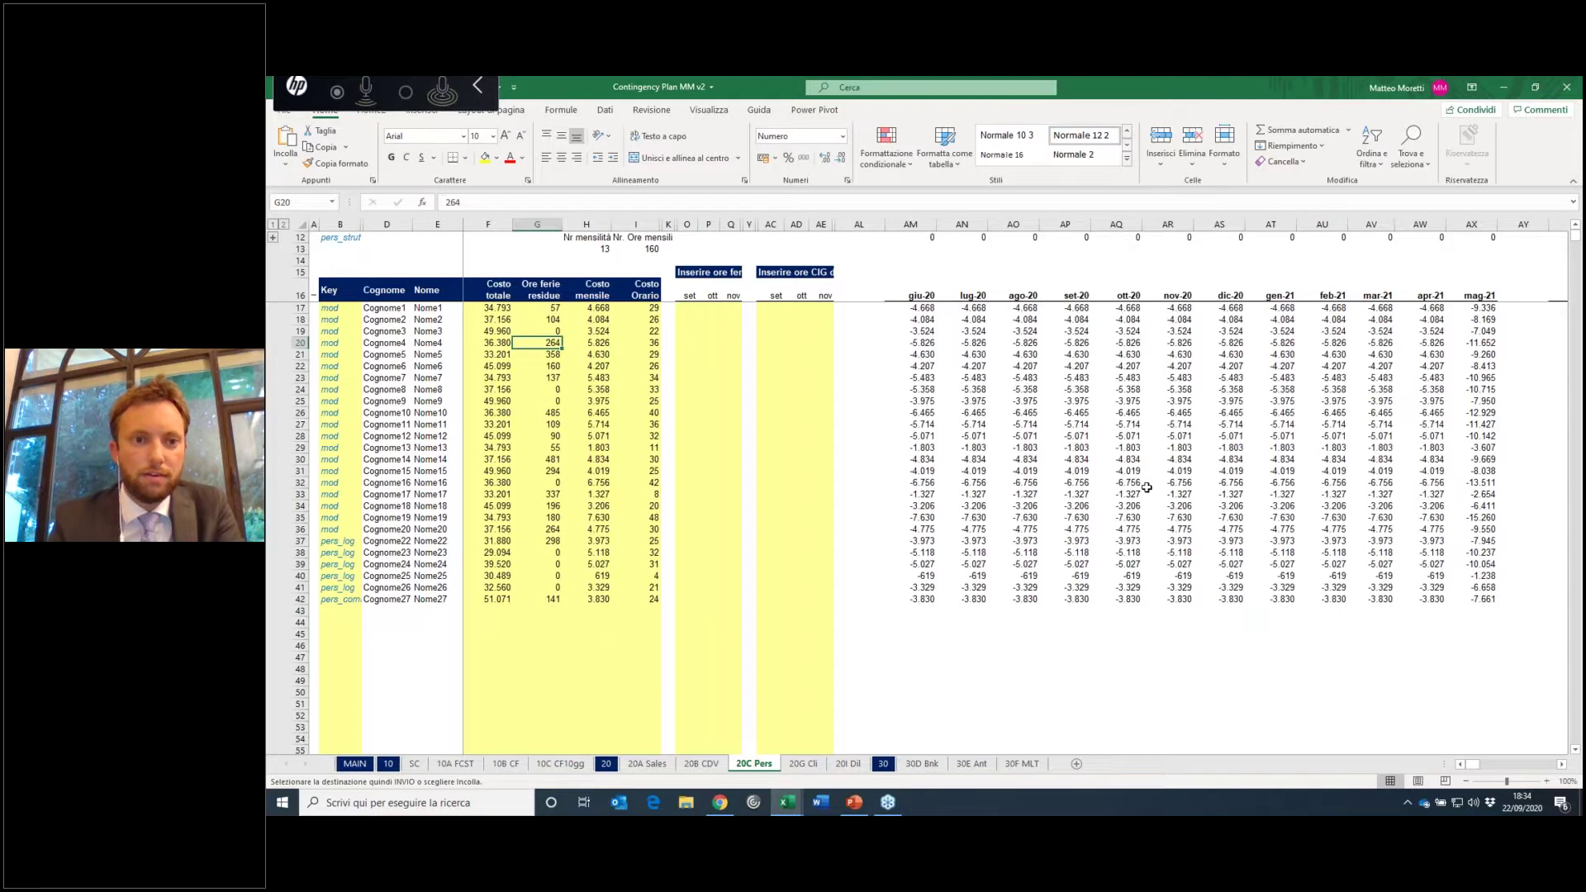
# Step: Enter 50 holiday hours in October for the employees in rows 20 and 21
pyautogui.press('Right')
pyautogui.press('Right')
pyautogui.press('Right')
pyautogui.press('Right')
pyautogui.press('Right')
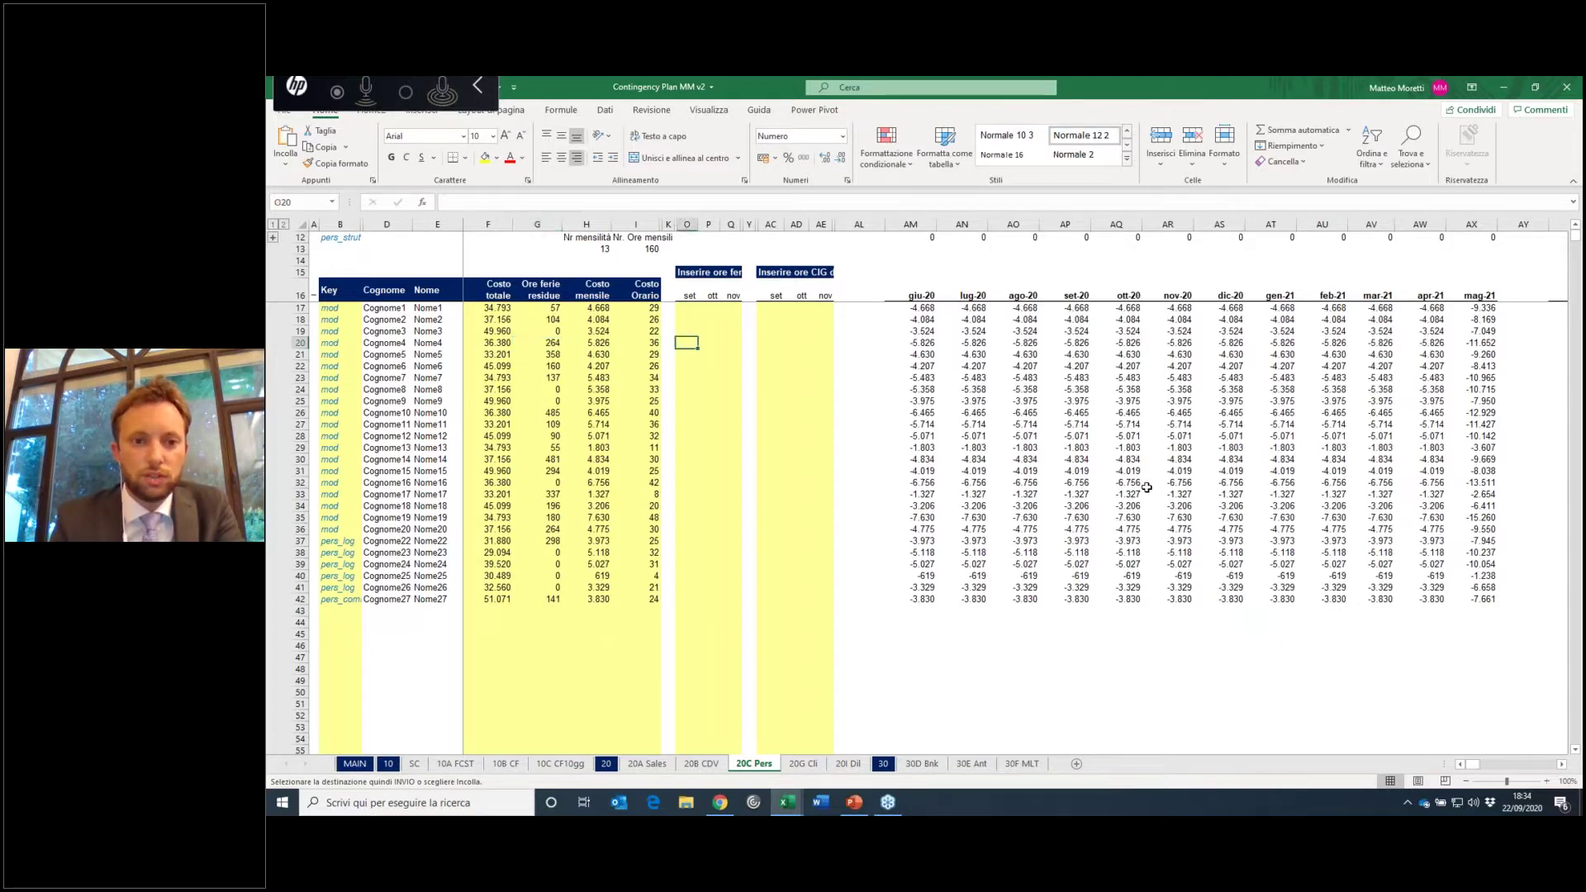
pyautogui.write('50')
pyautogui.hotkey('ctrl', 'Return')
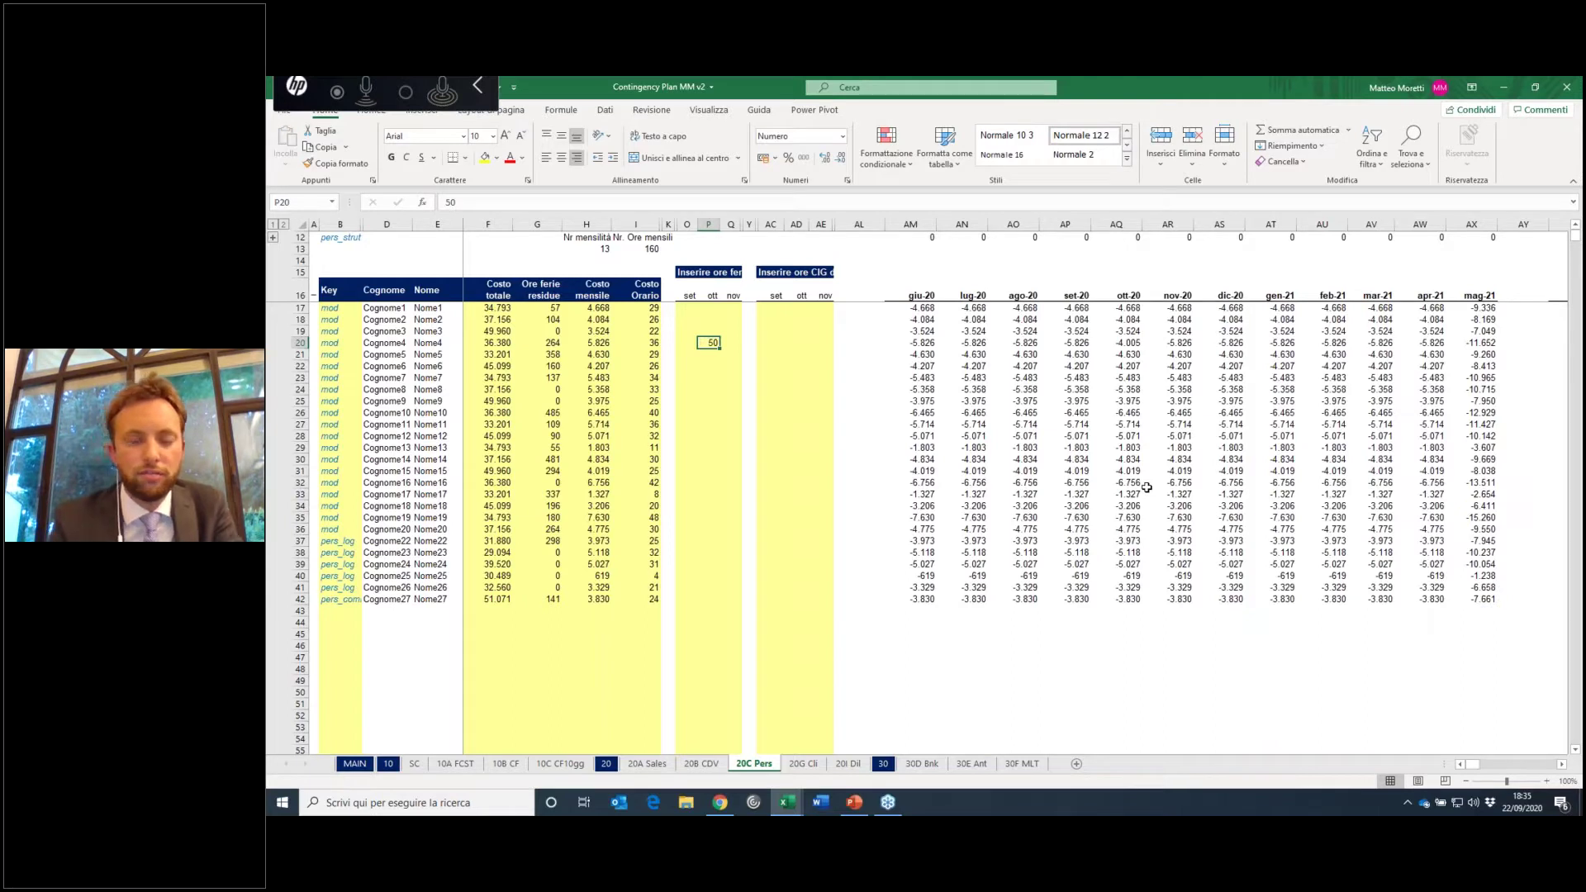
pyautogui.press('Down')
pyautogui.write('50')
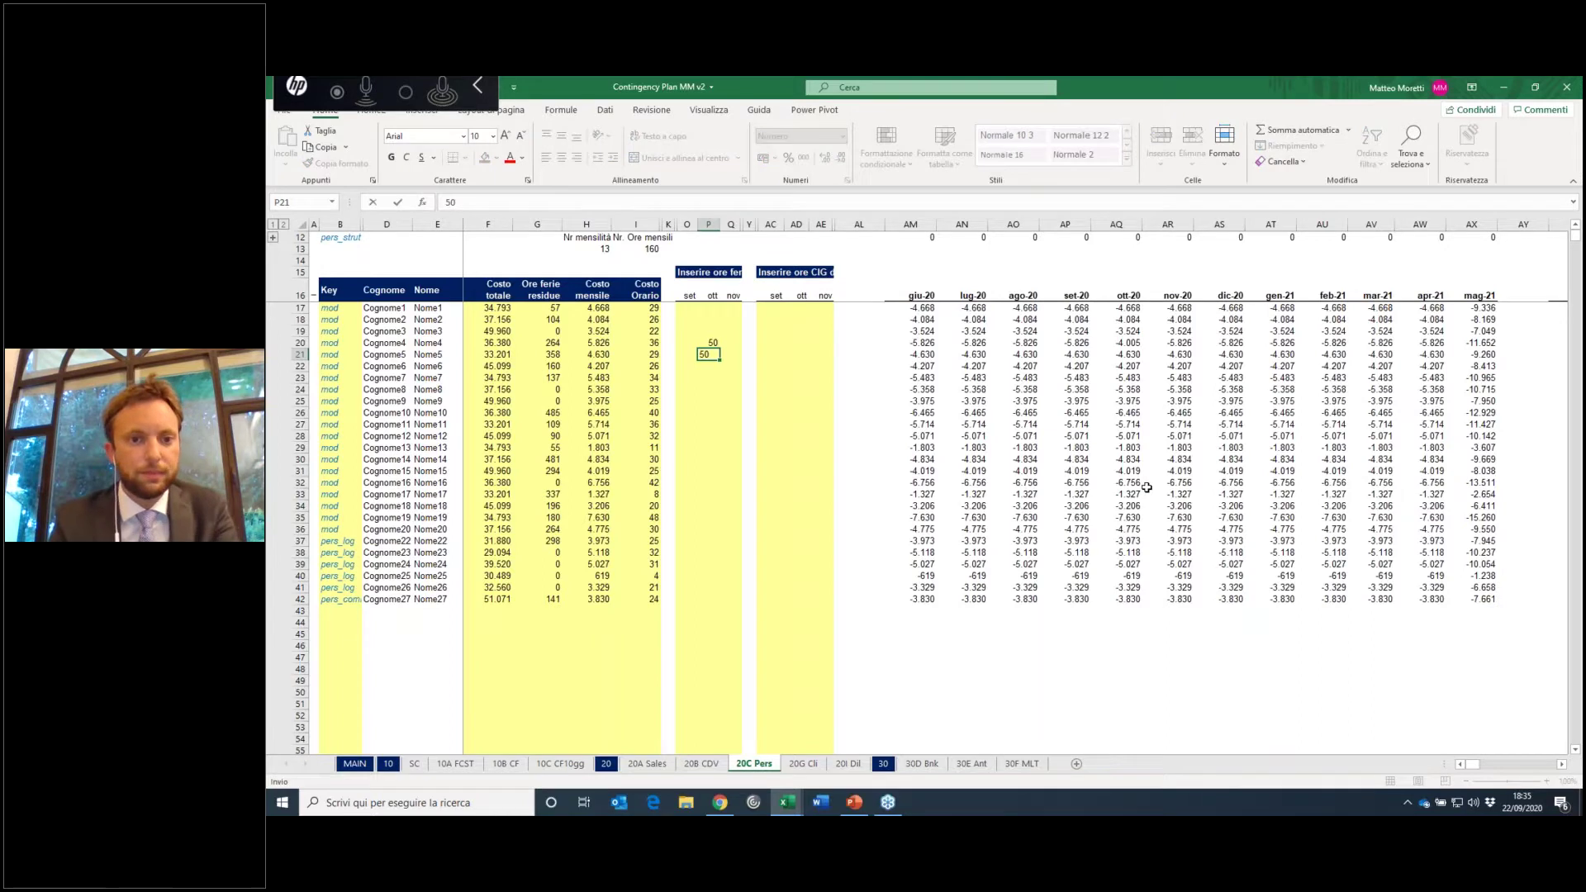
pyautogui.hotkey('ctrl', 'Return')
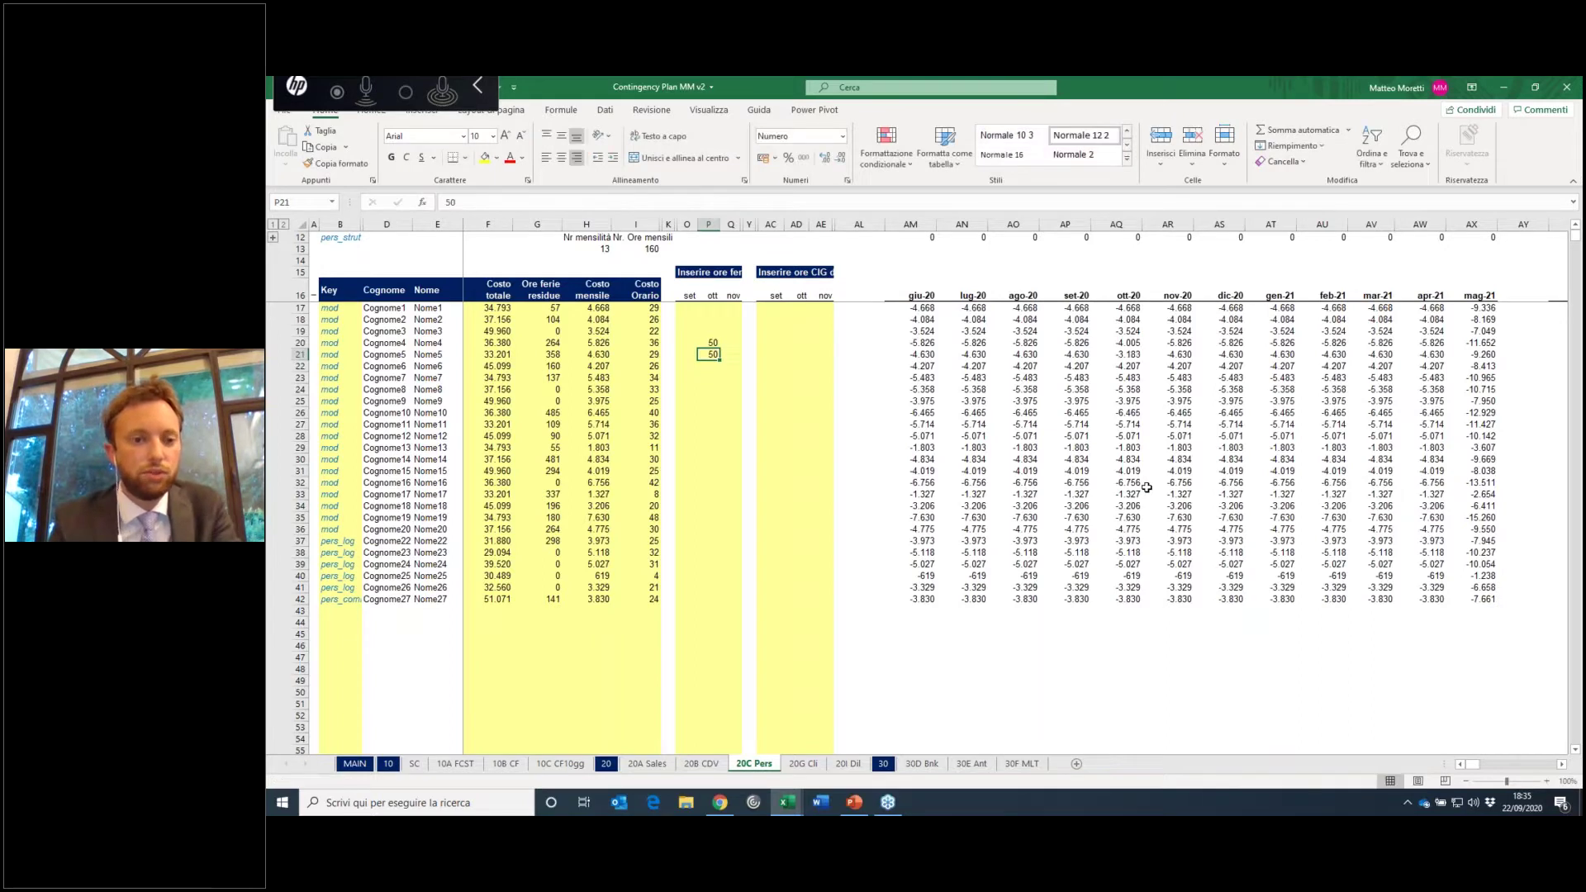
# Step: Enter 80 September CIG hours for the first employee and copy them down to all mod employees through row 36
pyautogui.press('Up')
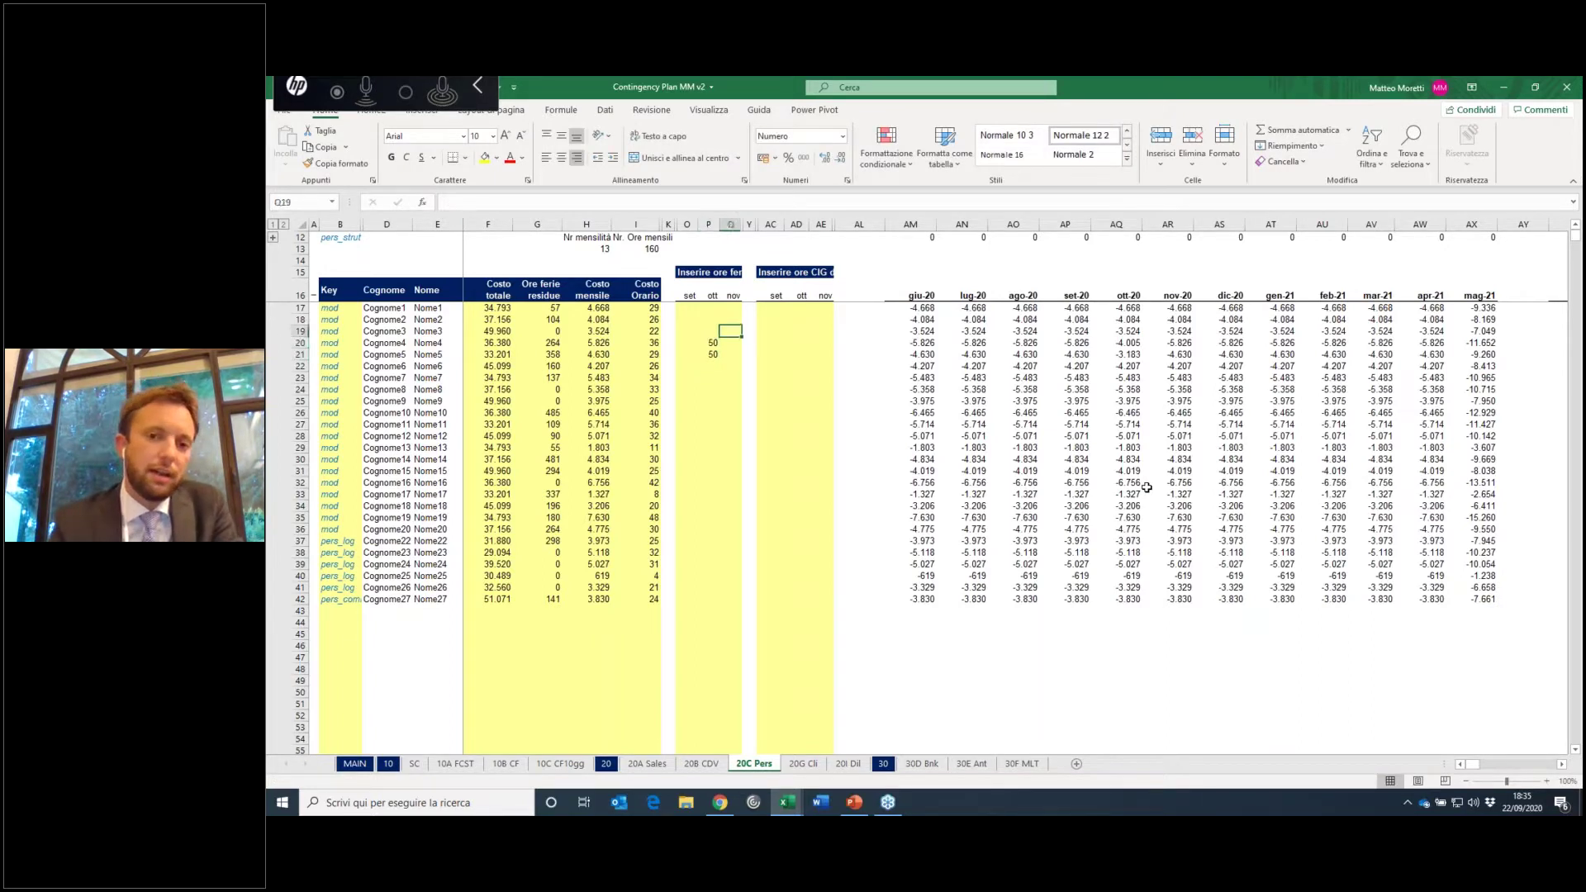
pyautogui.press('Right')
pyautogui.press('Right')
pyautogui.press('Right')
pyautogui.press('Up')
pyautogui.press('Up')
pyautogui.press('Up')
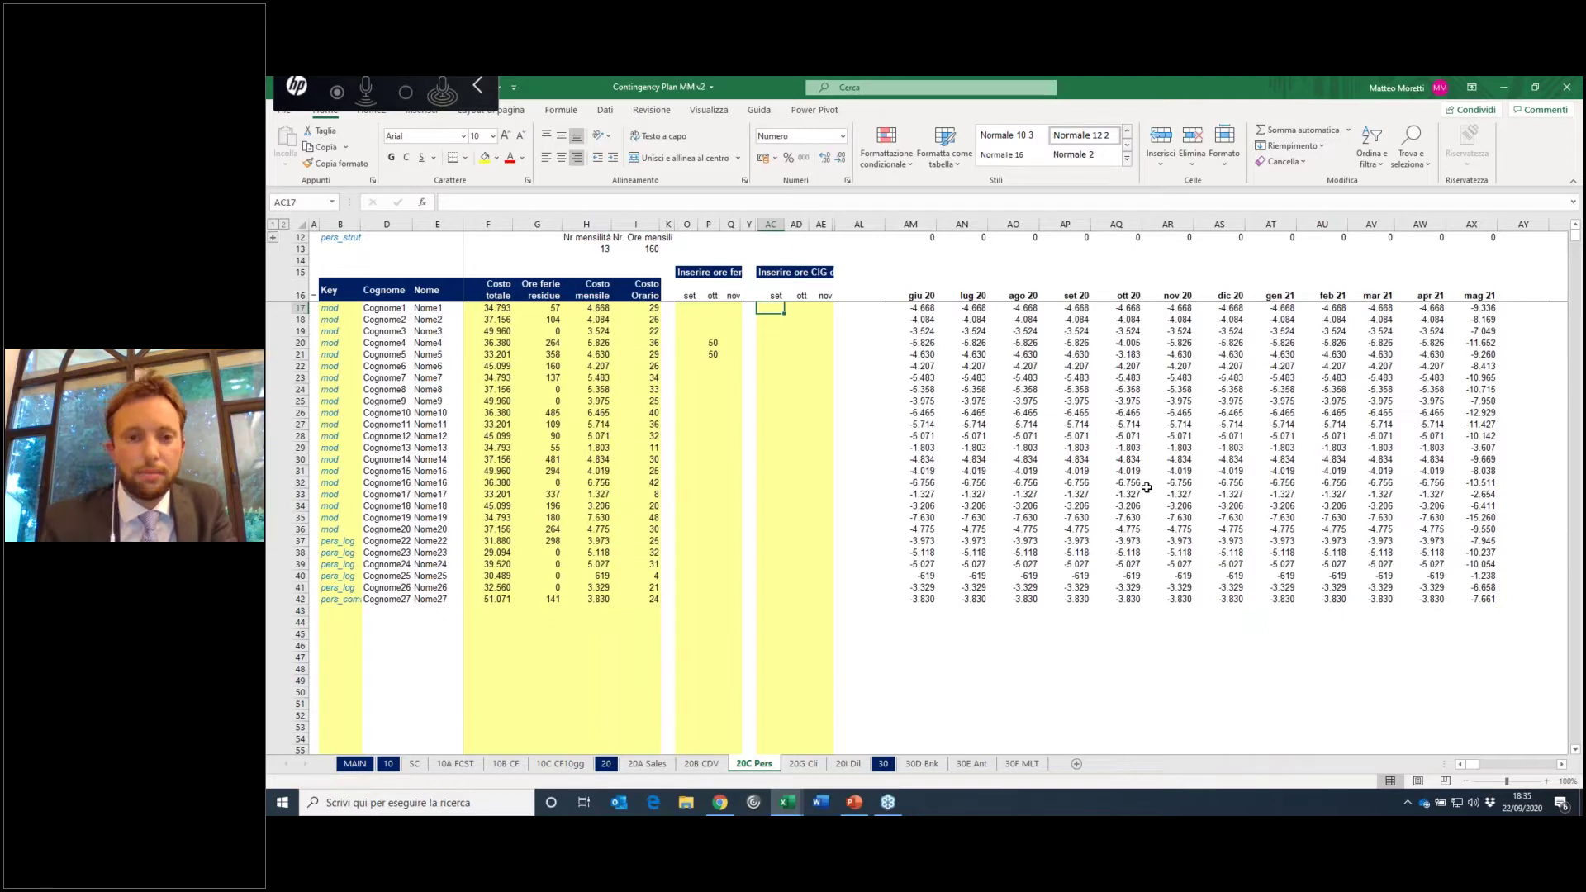
pyautogui.write('1')
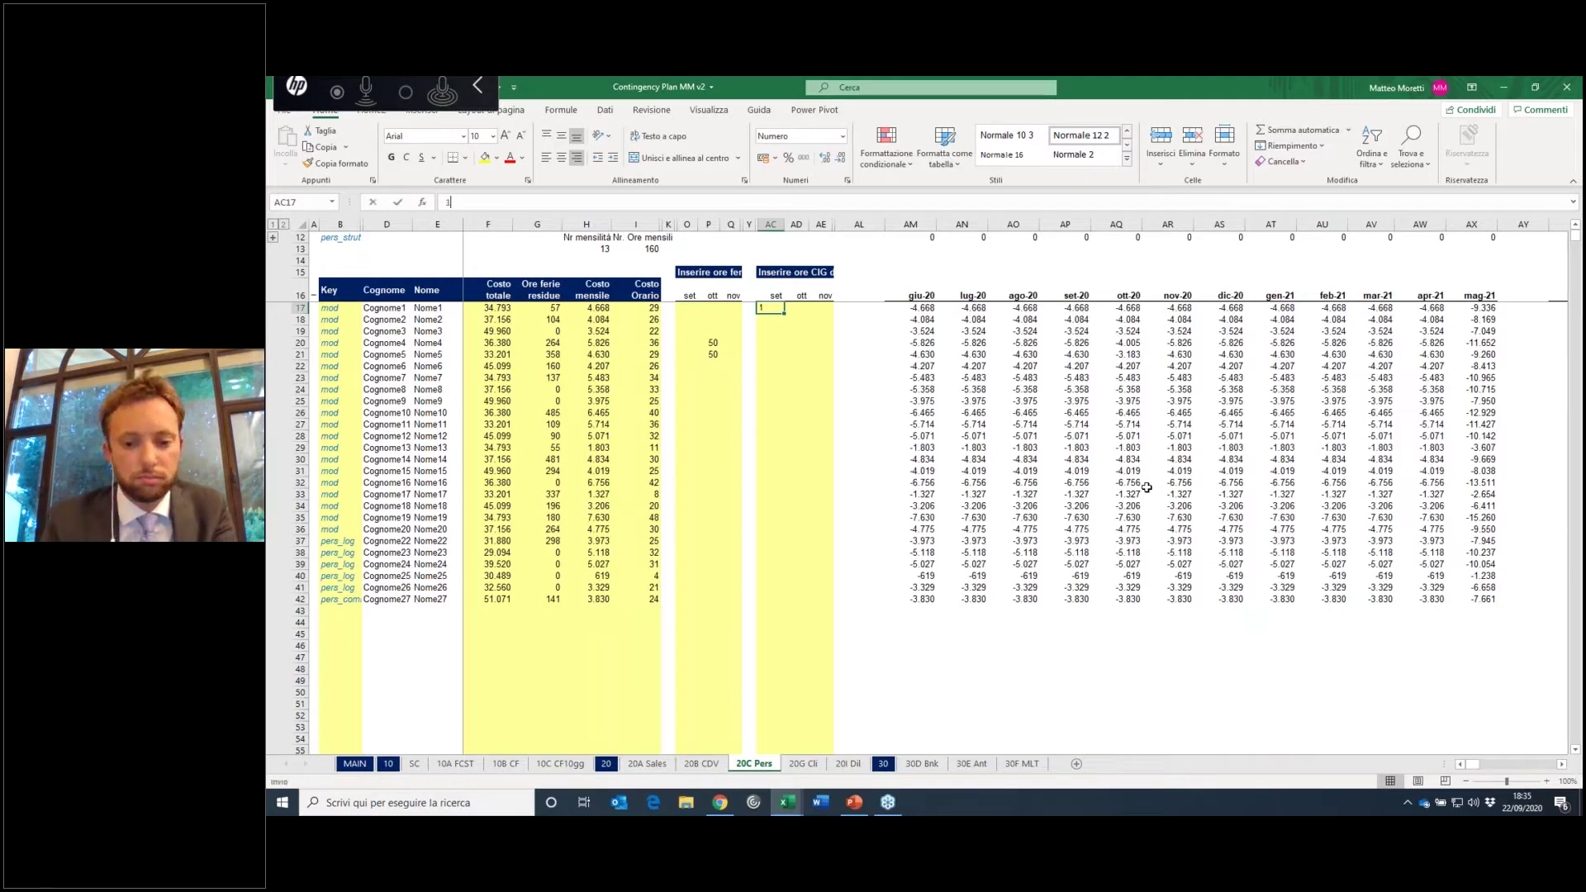
pyautogui.write('80')
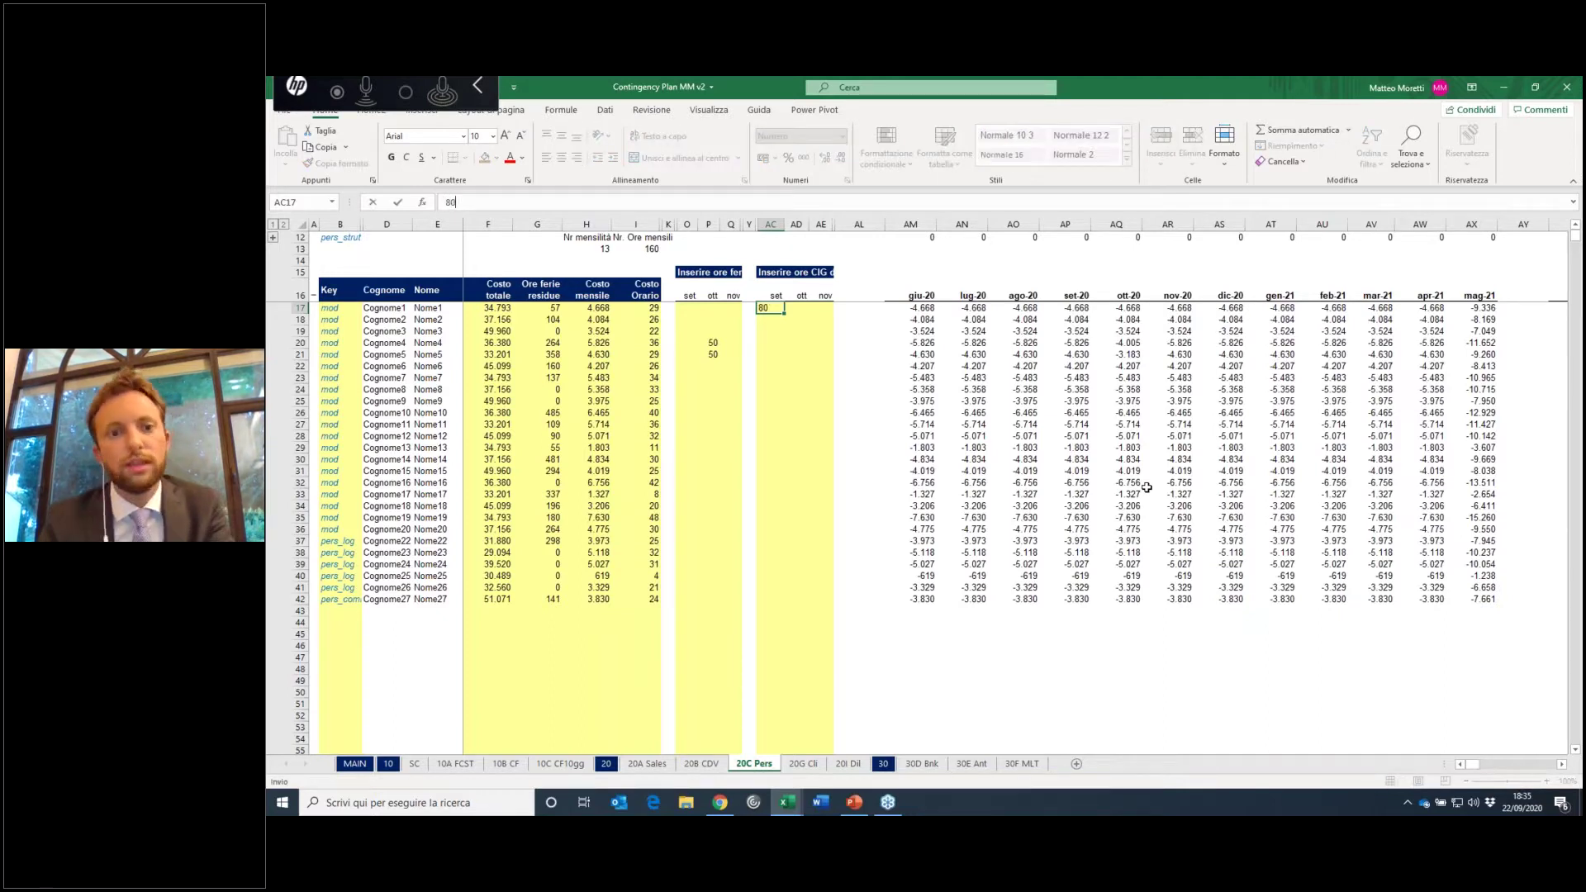
pyautogui.hotkey('ctrl', 'Return')
pyautogui.hotkey('ctrl', 'c')
pyautogui.moveTo(771, 308); pyautogui.dragTo(772, 533)
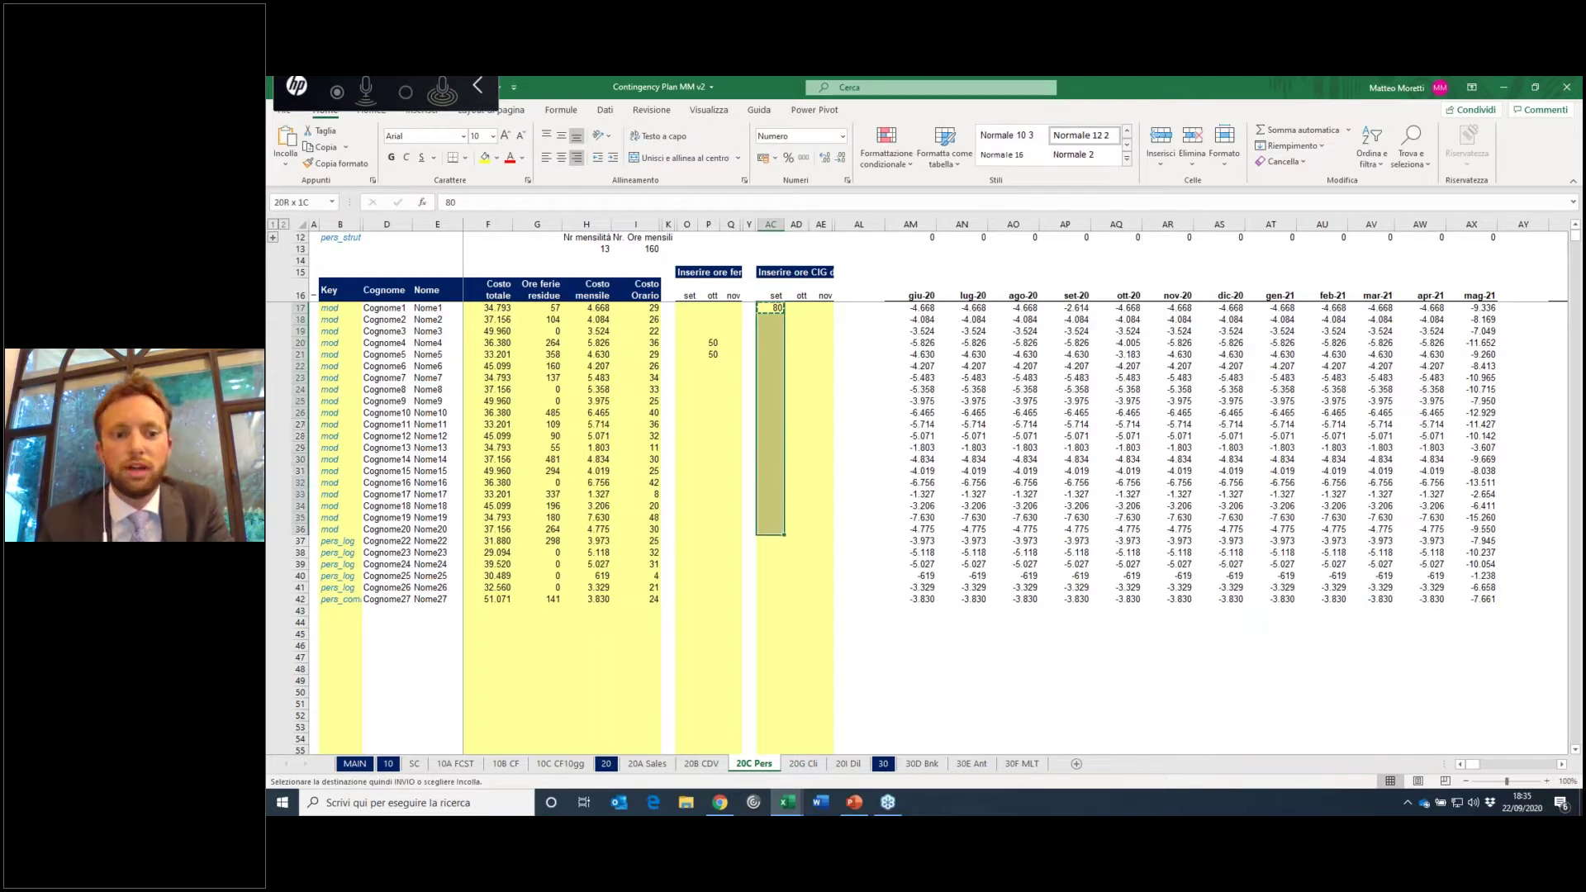
pyautogui.hotkey('ctrl', 'v')
pyautogui.press('Escape')
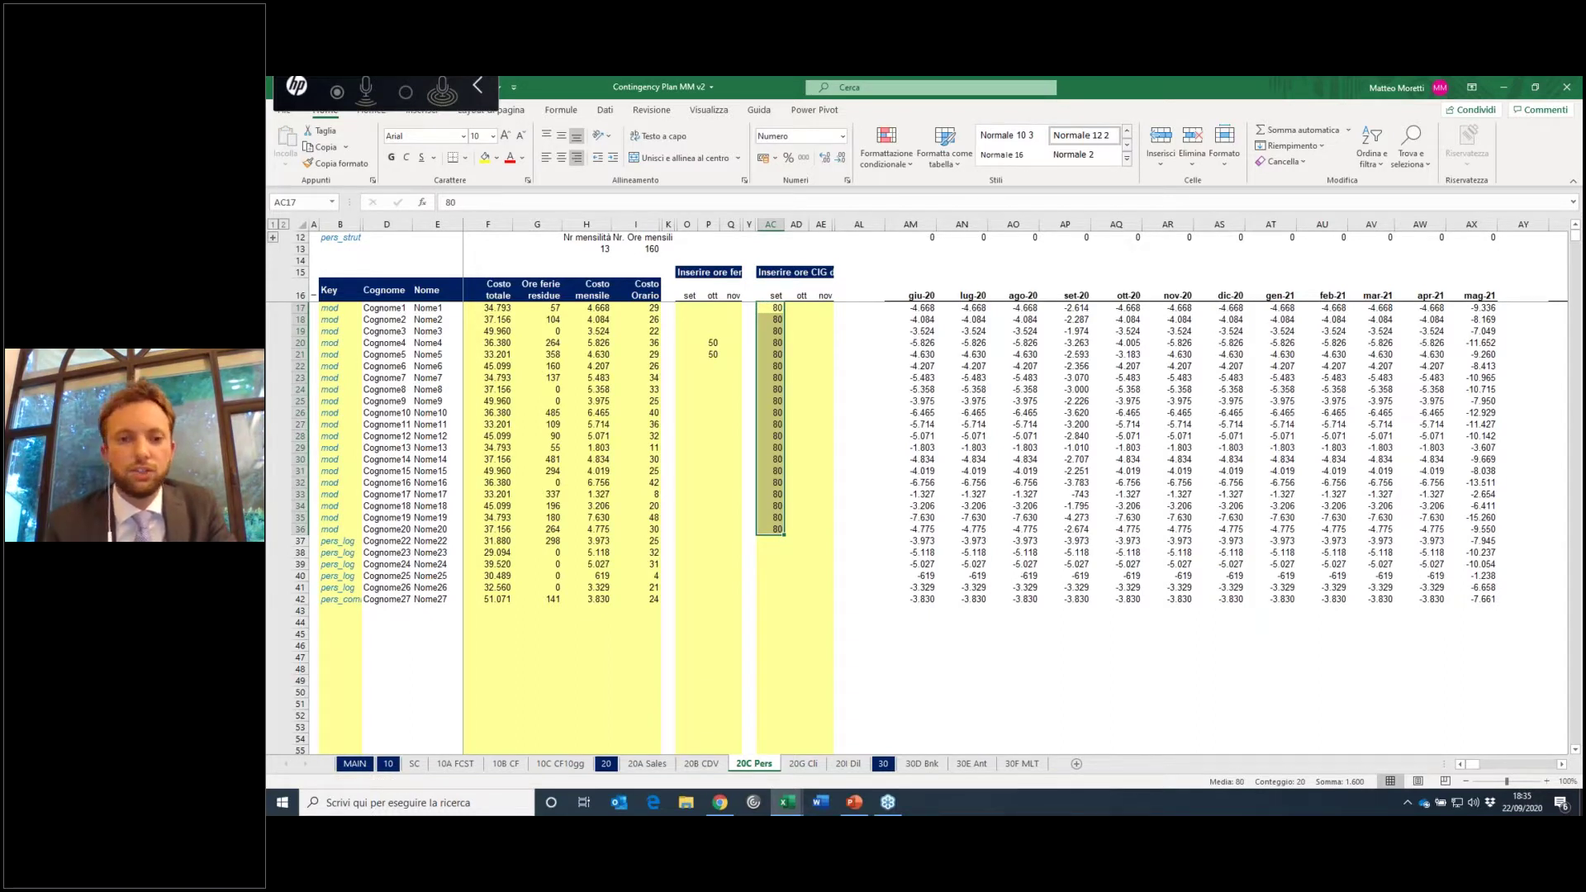
# Step: Enter 40 October CIG hours for the first employee and copy them down to all mod employees through row 36
pyautogui.press('Right')
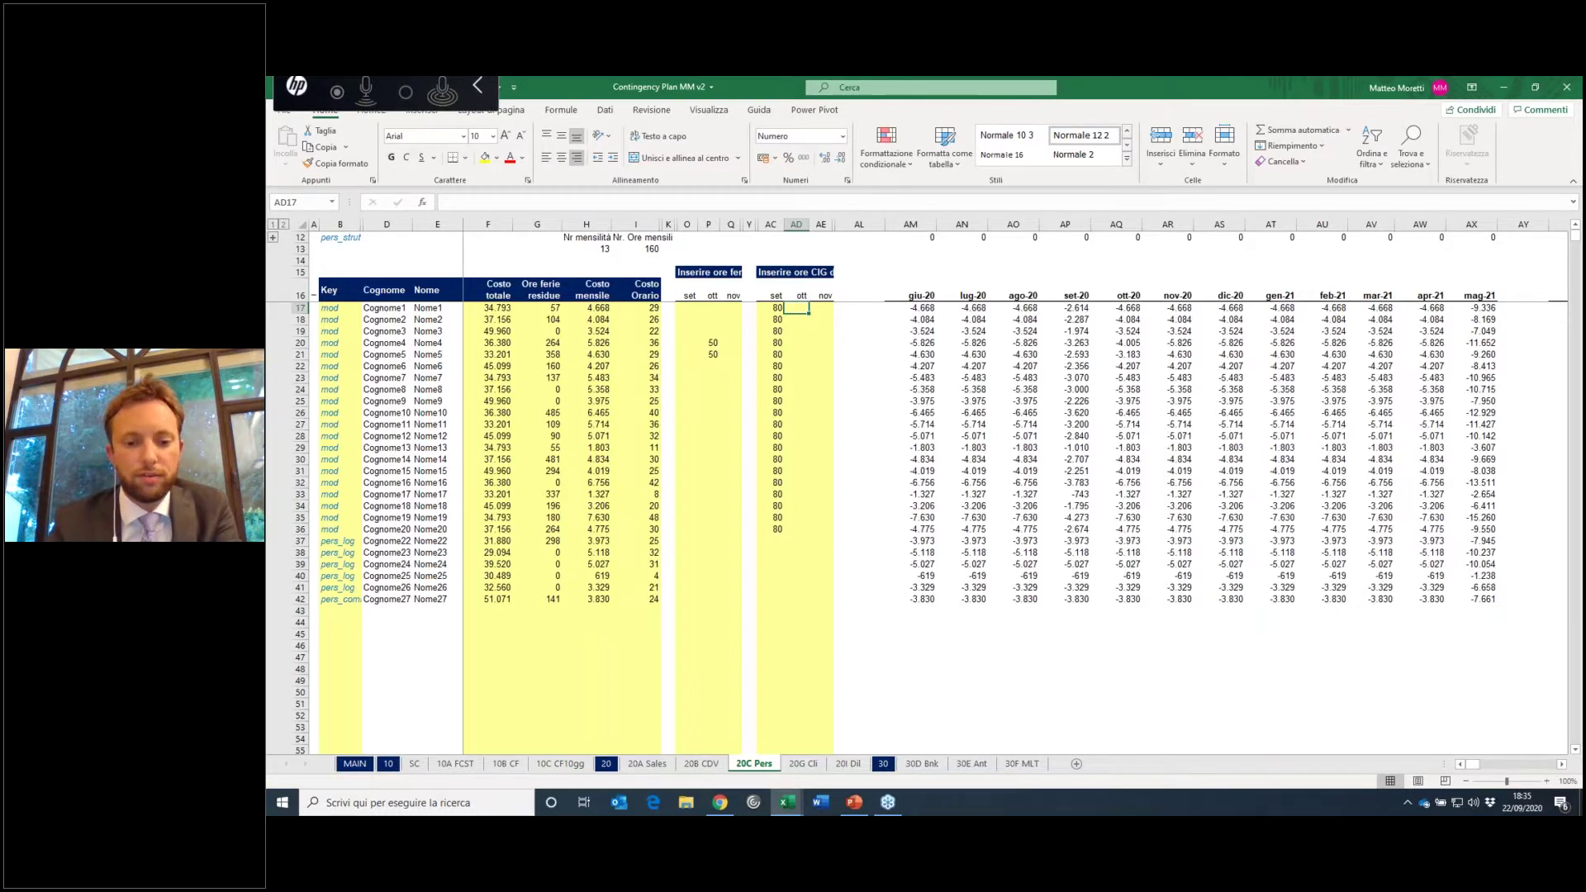
pyautogui.write('40')
pyautogui.press('Return')
pyautogui.press('Up')
pyautogui.hotkey('ctrl', 'c')
pyautogui.hotkey('shift', 'Down')
pyautogui.hotkey('shift', 'Down')
pyautogui.hotkey('shift', 'Down')
pyautogui.hotkey('shift', 'Down')
pyautogui.hotkey('shift', 'Down')
pyautogui.hotkey('shift', 'Down')
pyautogui.hotkey('shift', 'Down')
pyautogui.hotkey('shift', 'Down')
pyautogui.hotkey('shift', 'Down')
pyautogui.hotkey('shift', 'Down')
pyautogui.hotkey('shift', 'Down')
pyautogui.hotkey('shift', 'Down')
pyautogui.hotkey('shift', 'Down')
pyautogui.hotkey('shift', 'Down')
pyautogui.hotkey('shift', 'Down')
pyautogui.hotkey('shift', 'Down')
pyautogui.hotkey('shift', 'Down')
pyautogui.hotkey('shift', 'Down')
pyautogui.hotkey('shift', 'Down')
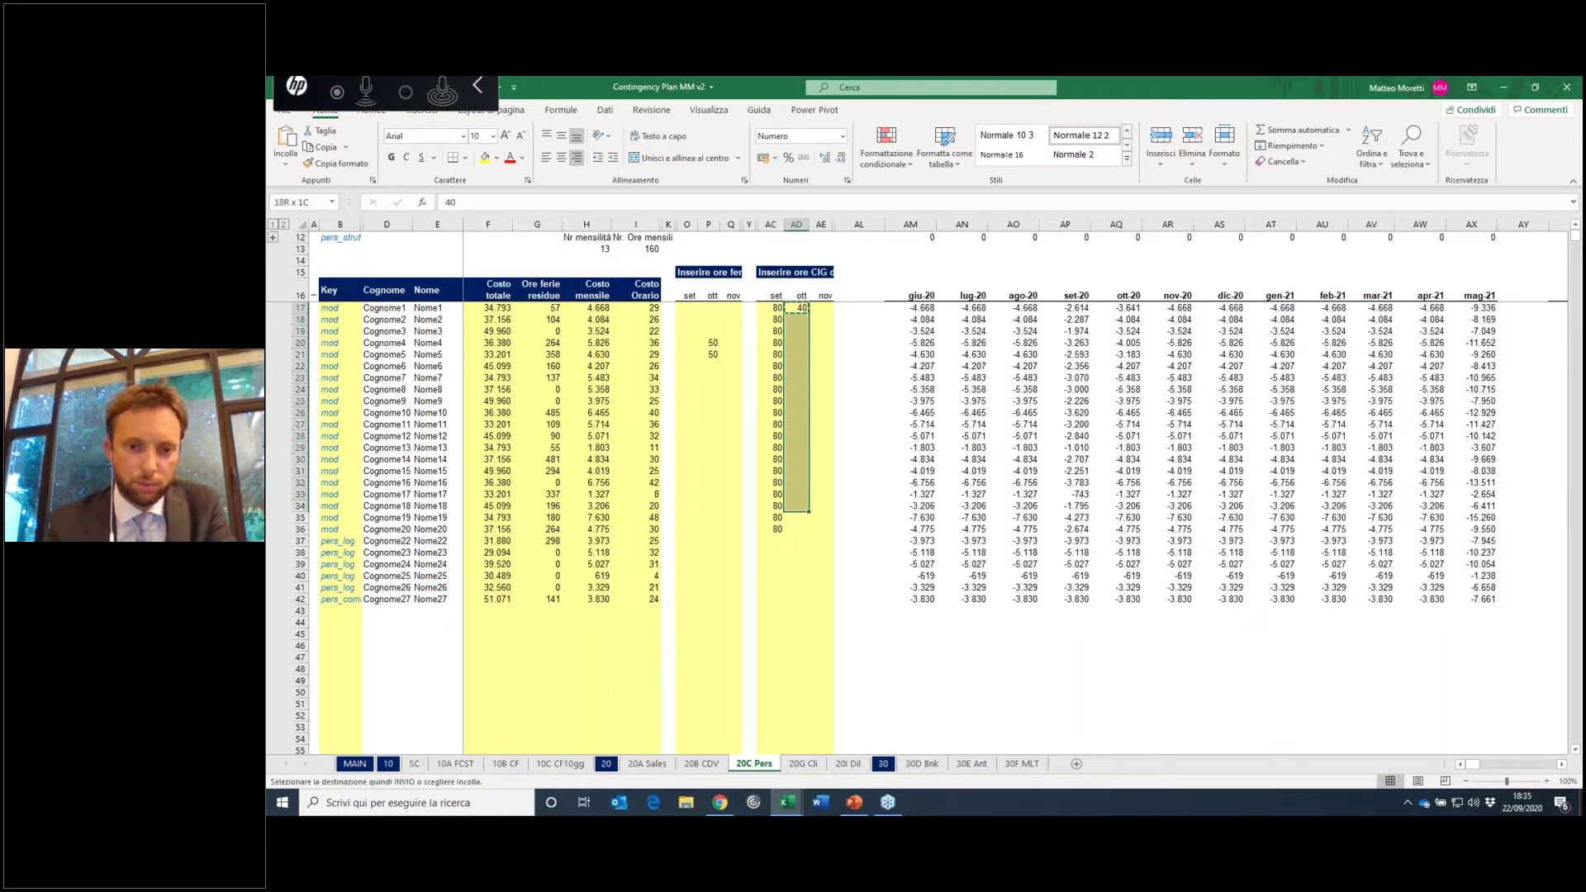
pyautogui.press('Return')
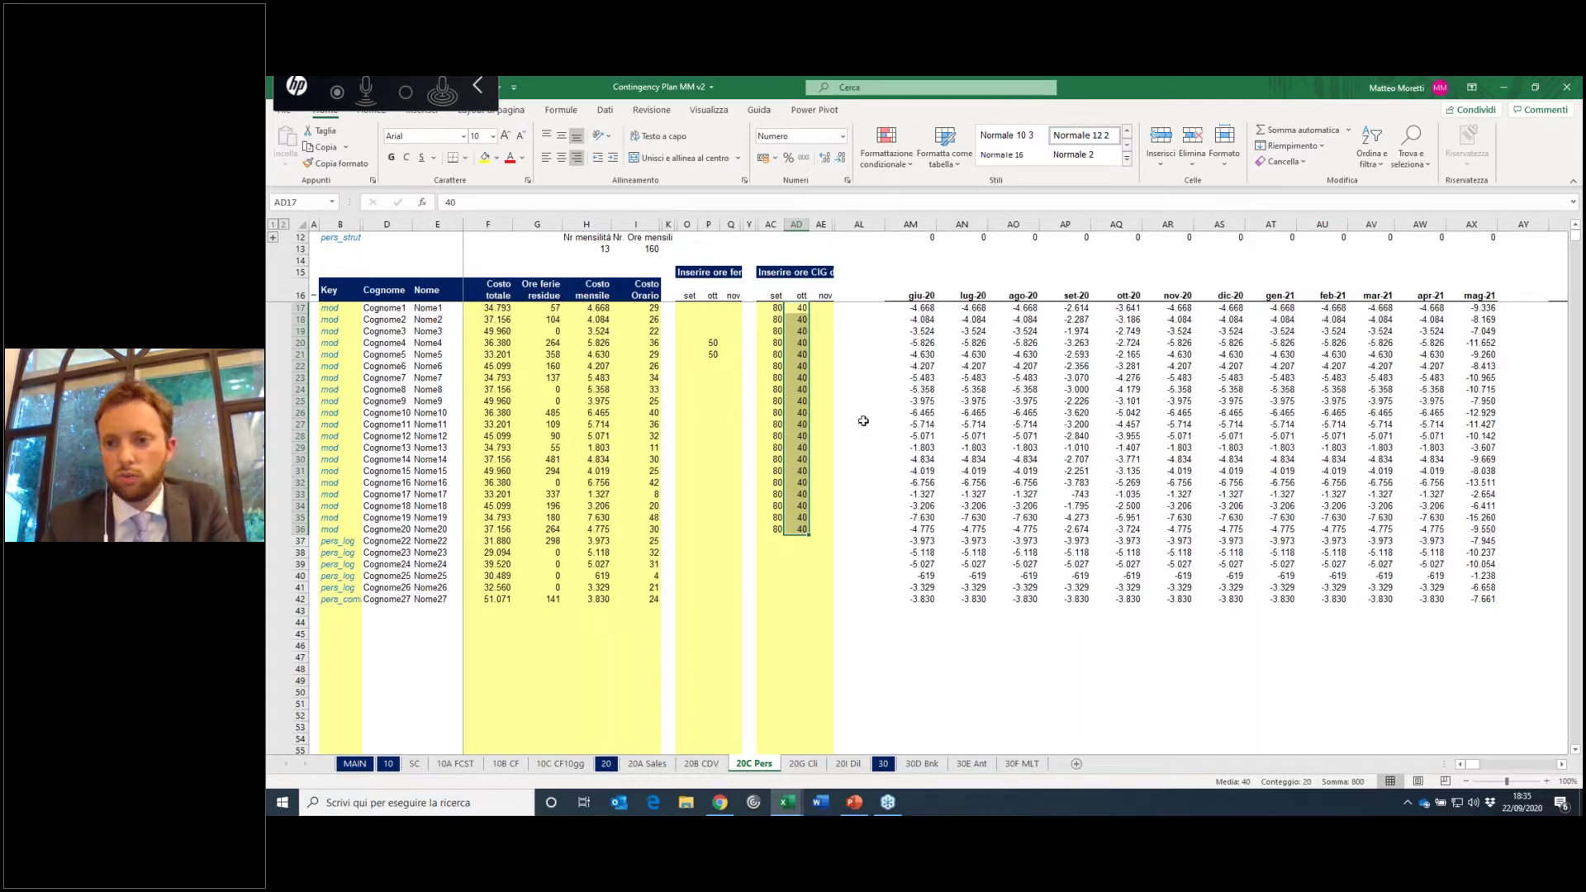
pyautogui.click(830, 376)
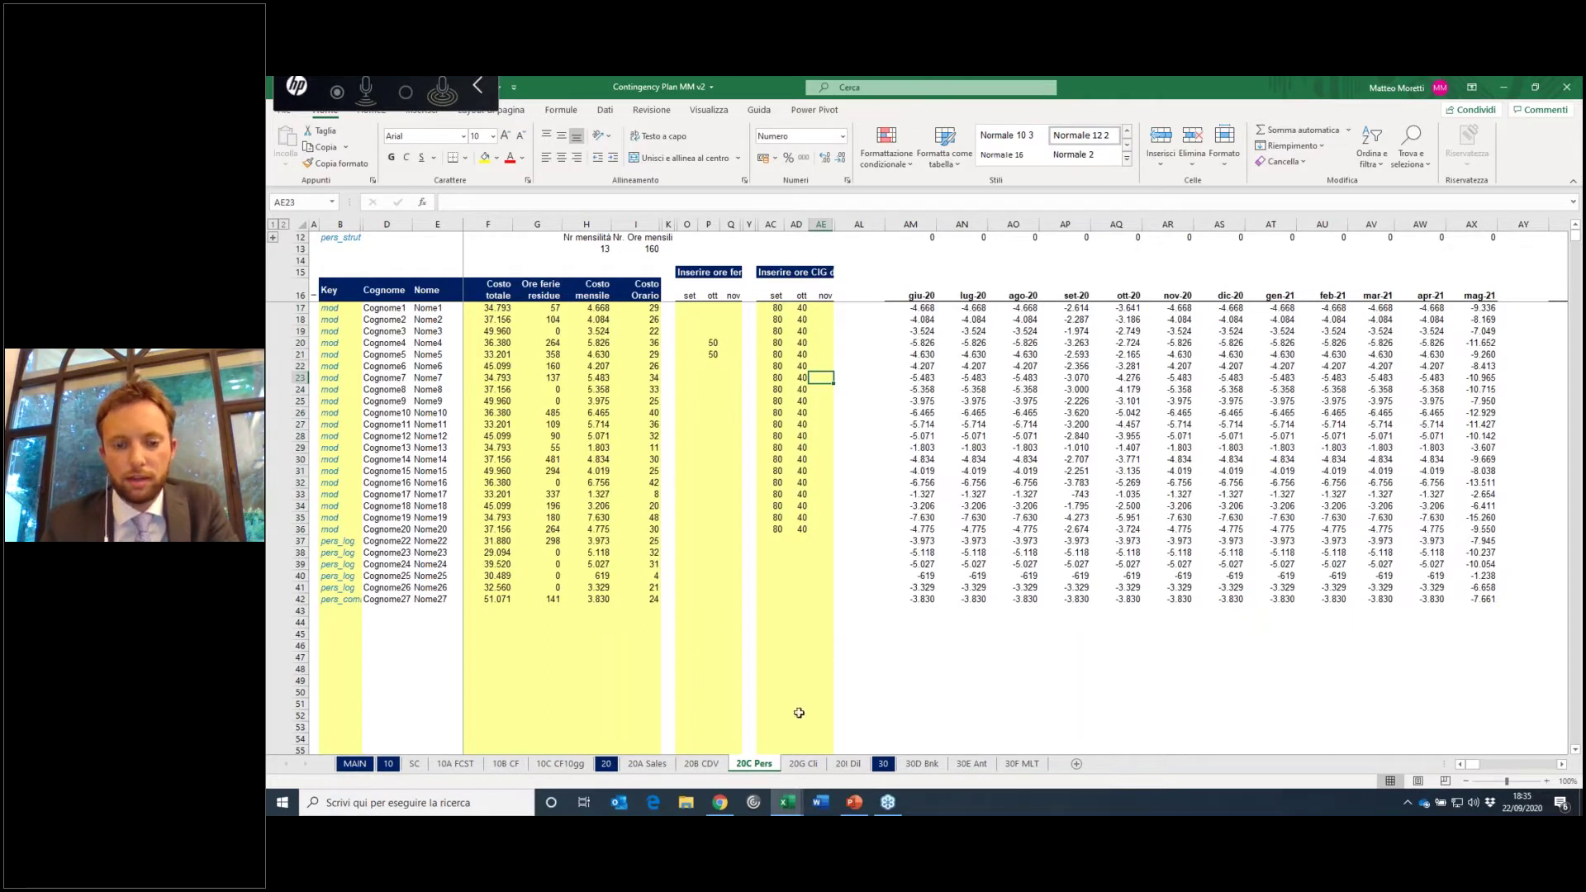
# Step: Copy the updated September–February Fabbisogno / Disponibilità figures from 10B CF into the personale row on the SC sheet as values
pyautogui.click(519, 766)
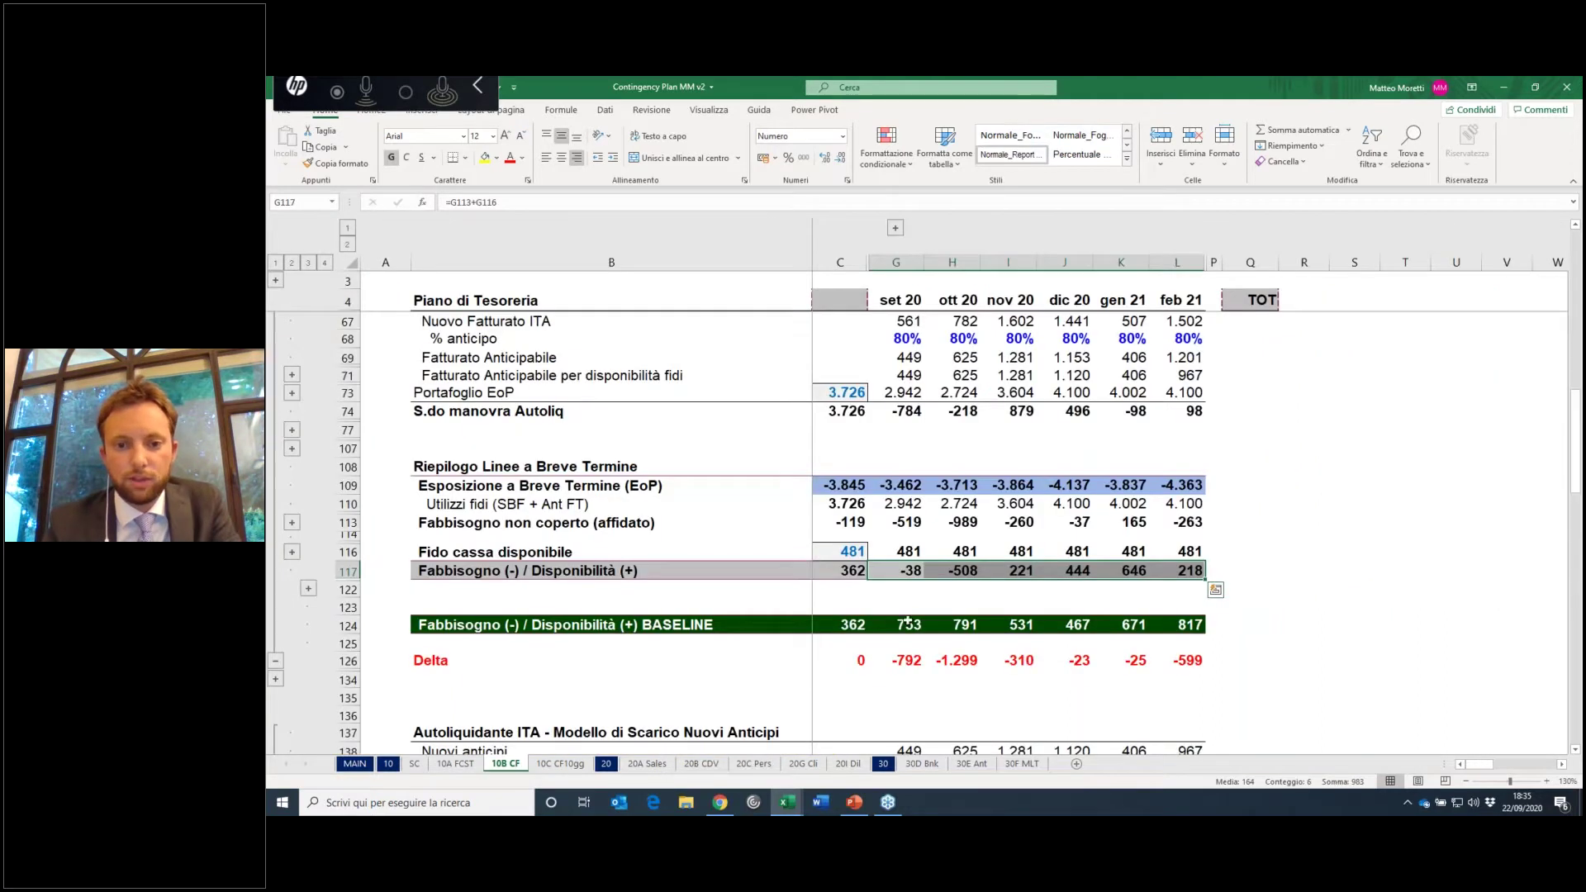
pyautogui.click(893, 627)
pyautogui.moveTo(893, 627); pyautogui.dragTo(1194, 628)
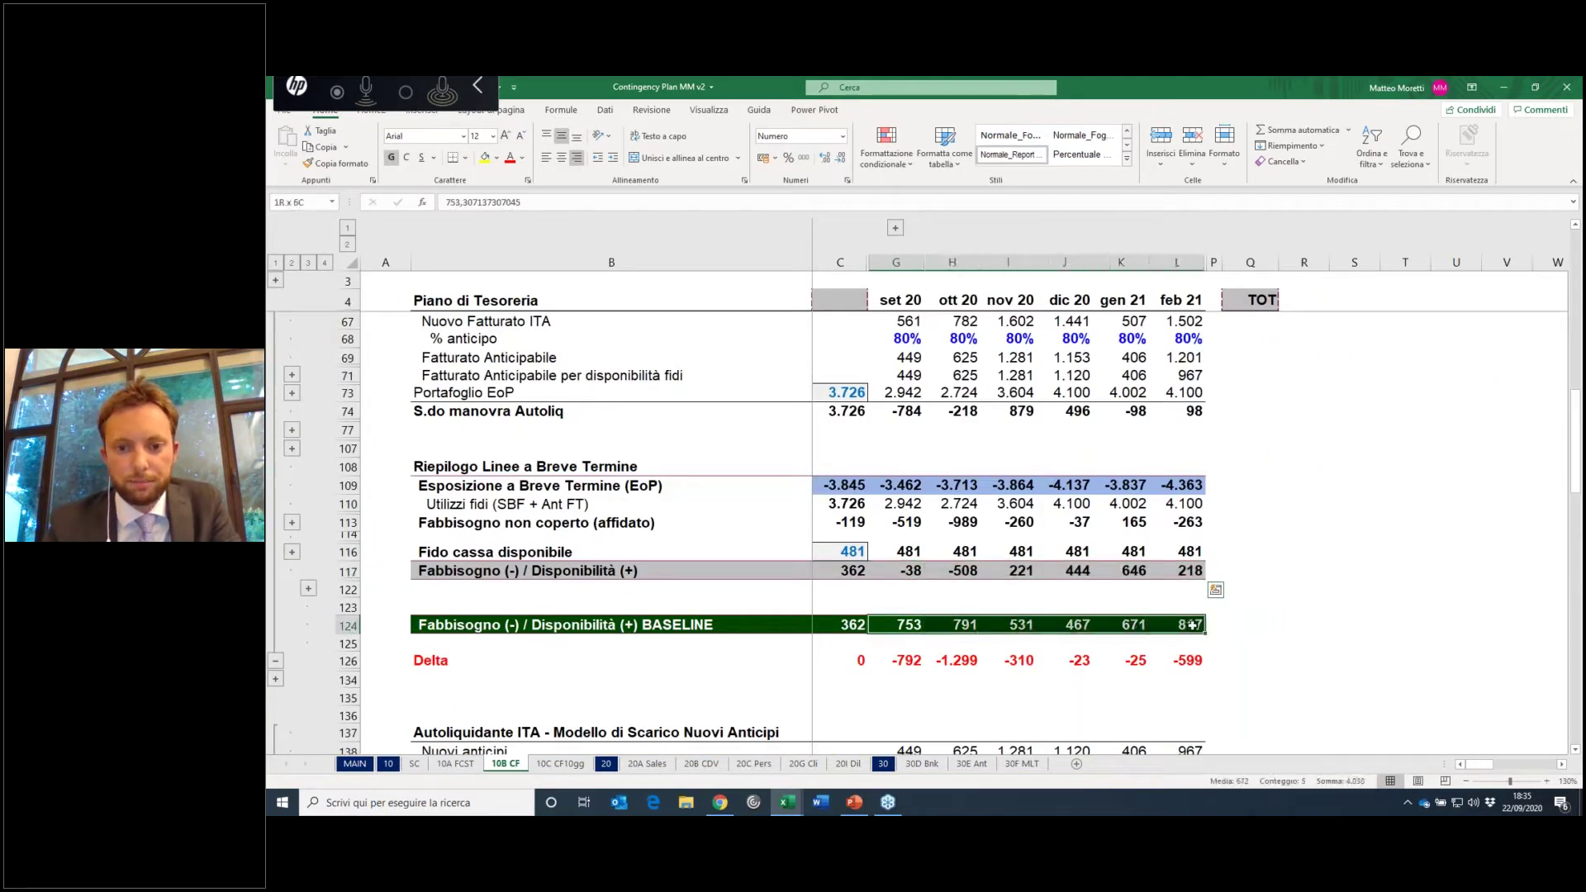
pyautogui.moveTo(905, 570); pyautogui.dragTo(1189, 574)
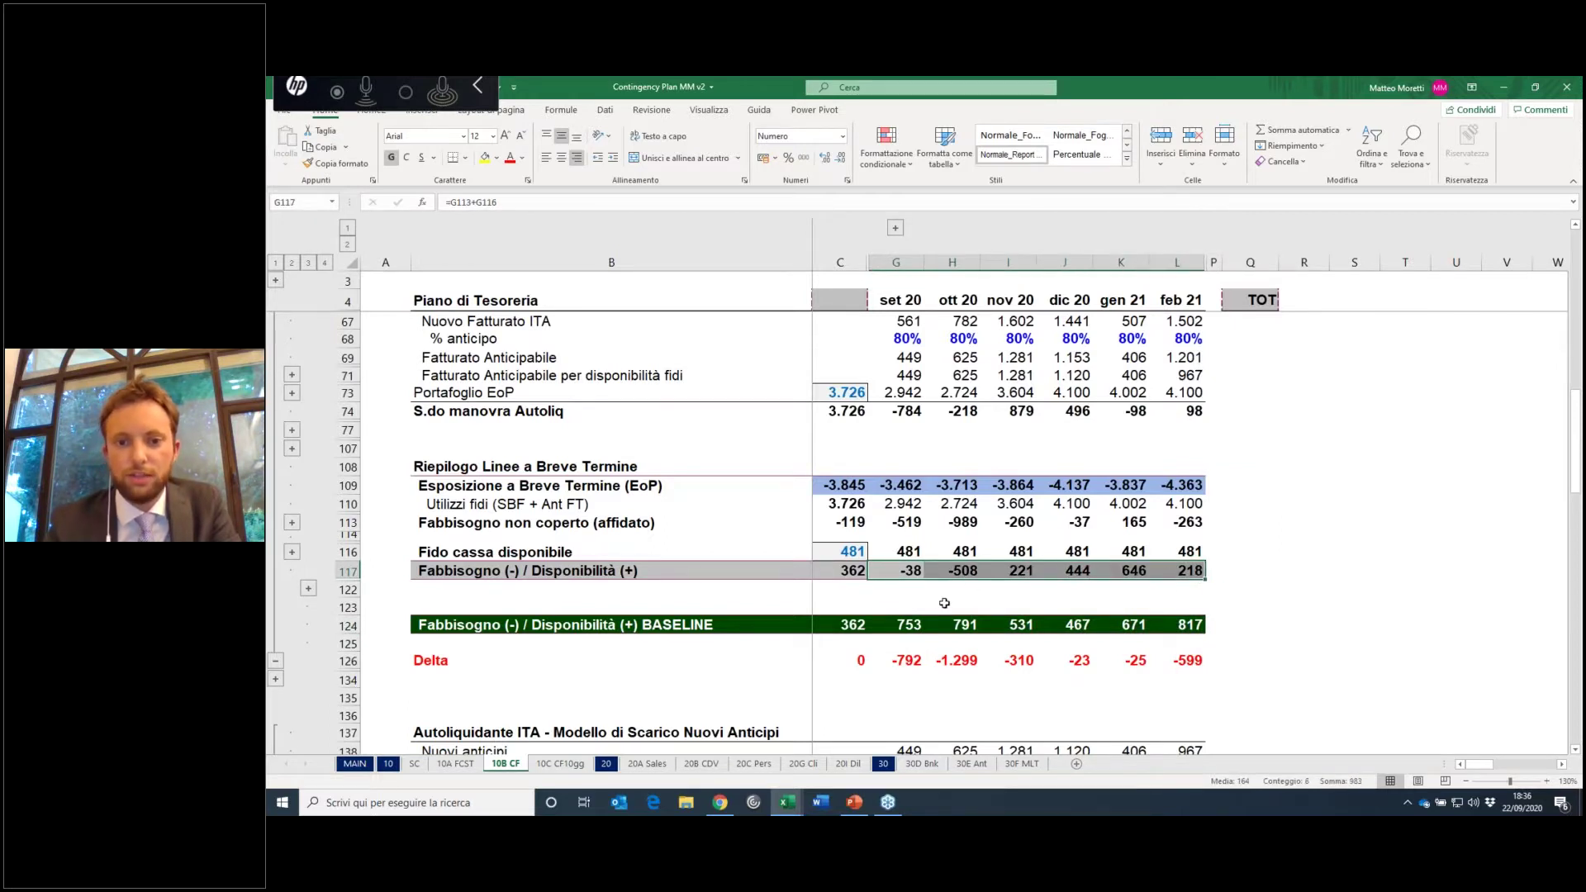
pyautogui.hotkey('ctrl', 'c')
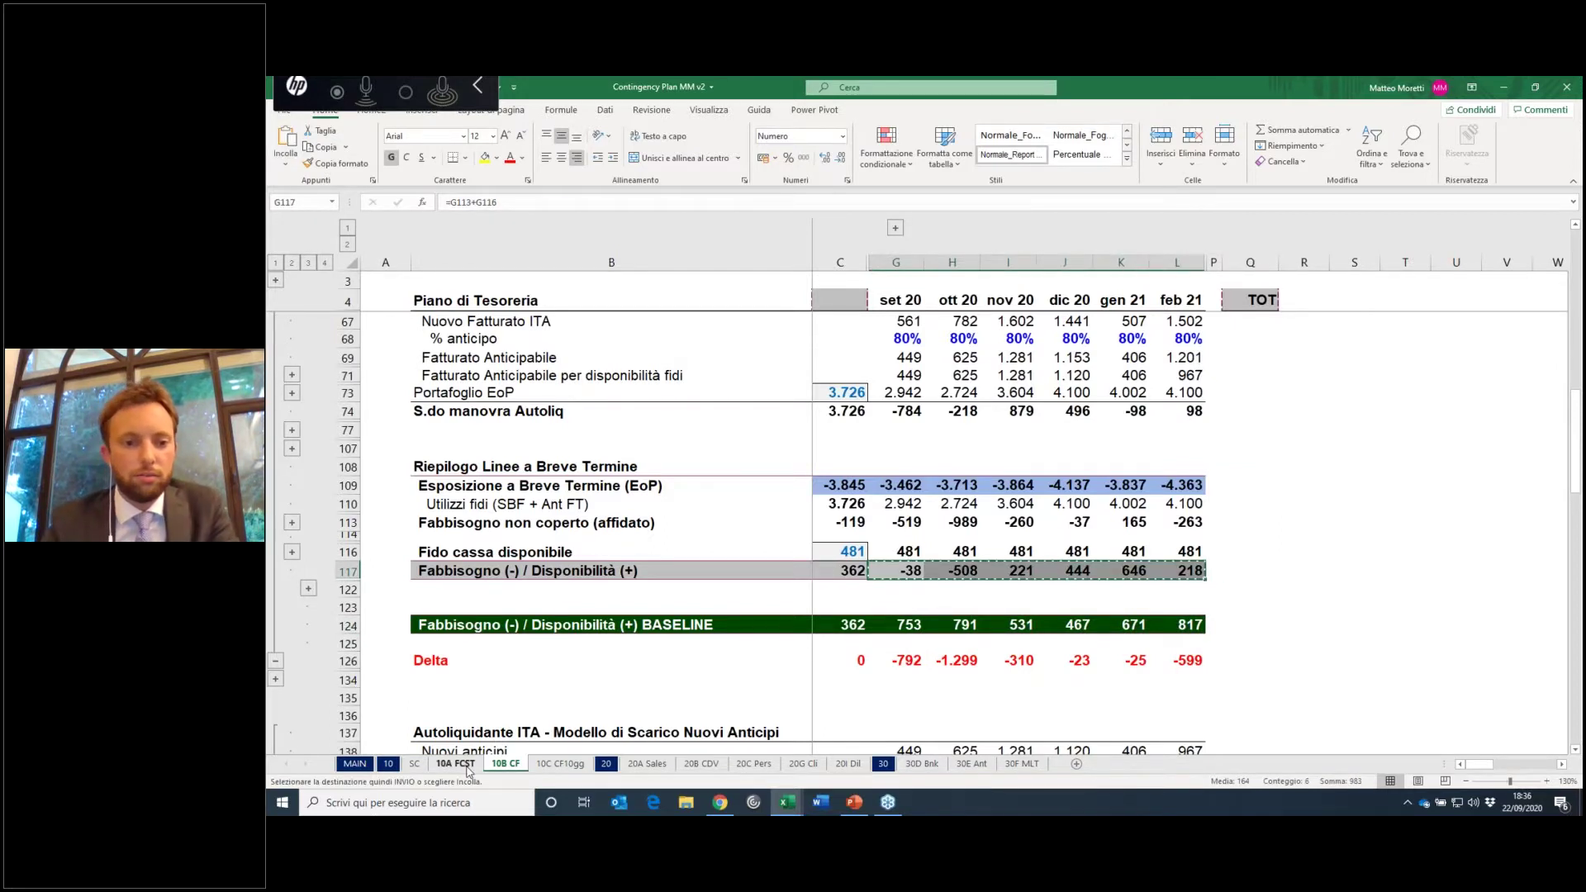
pyautogui.click(442, 764)
pyautogui.click(425, 765)
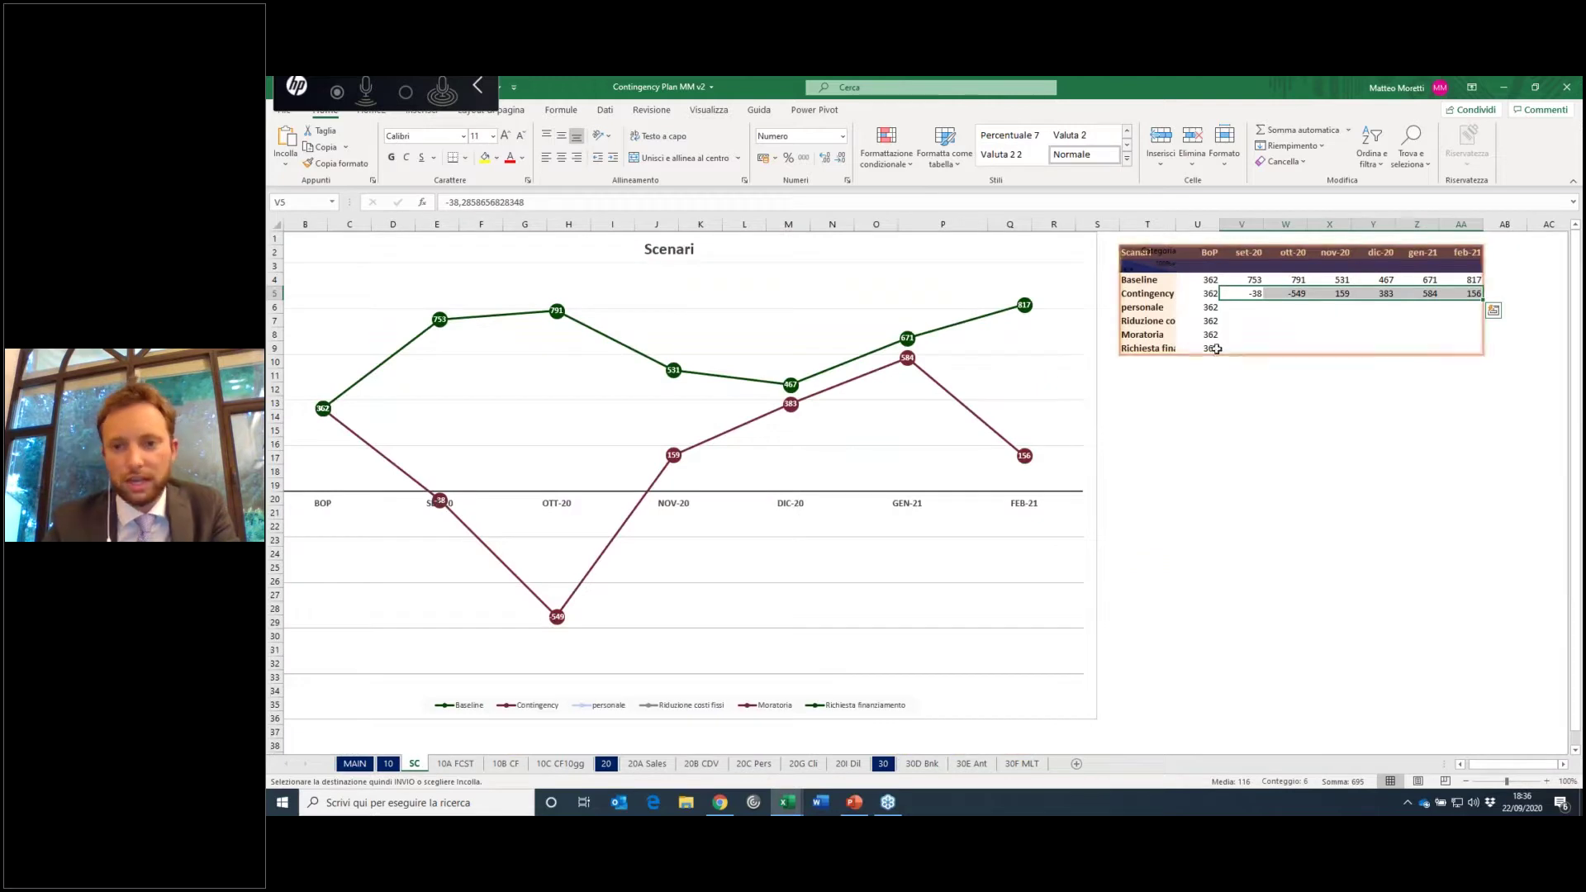
pyautogui.rightClick(1246, 307)
pyautogui.click(1304, 380)
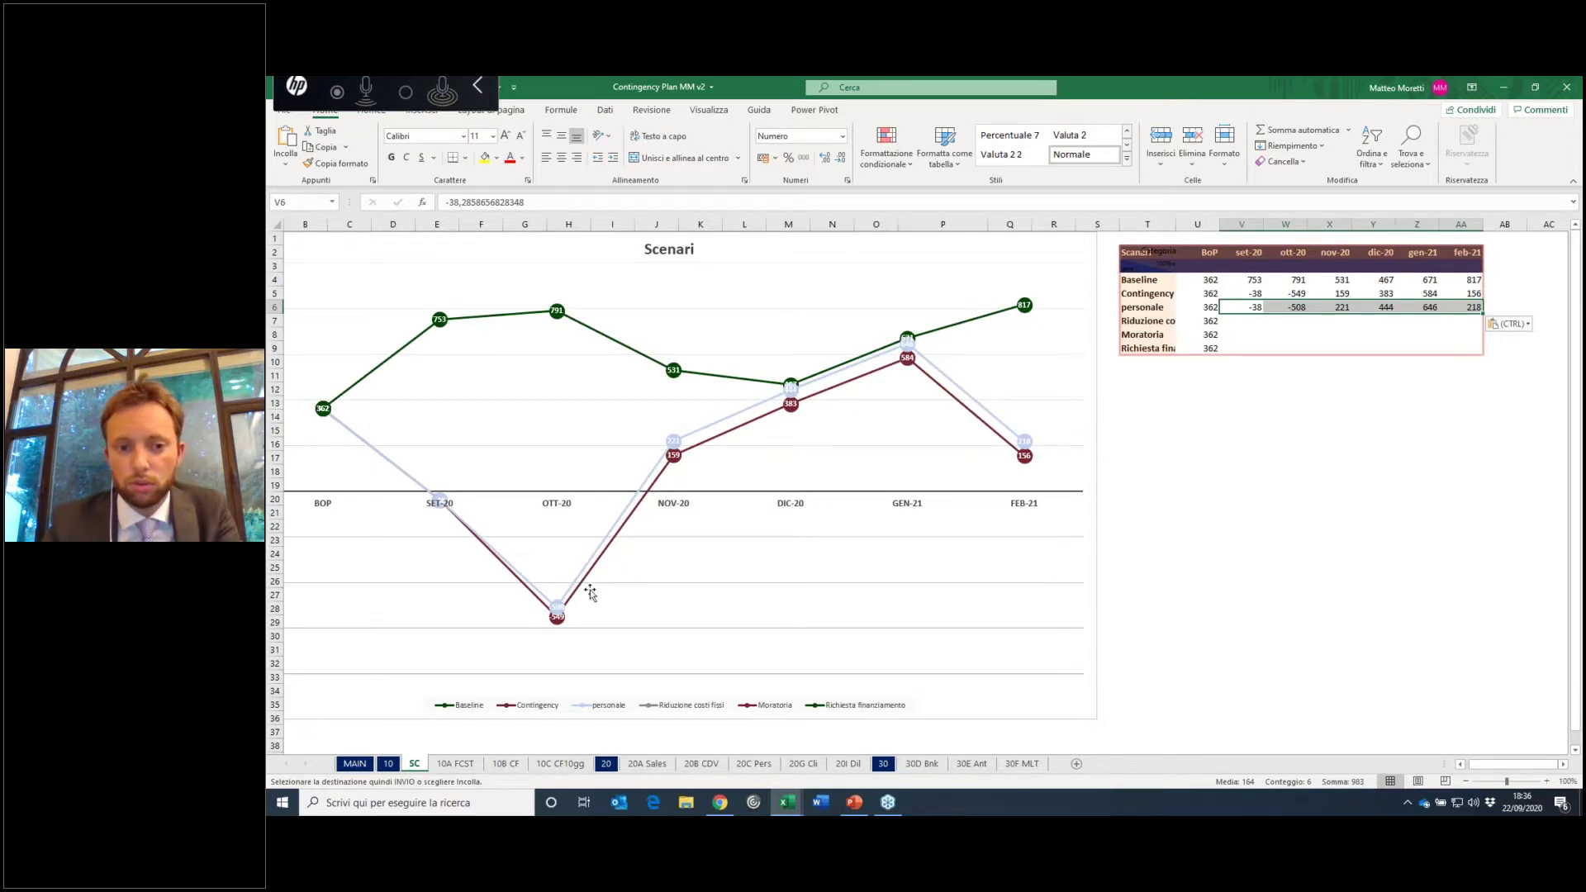
pyautogui.click(1226, 453)
pyautogui.click(1239, 321)
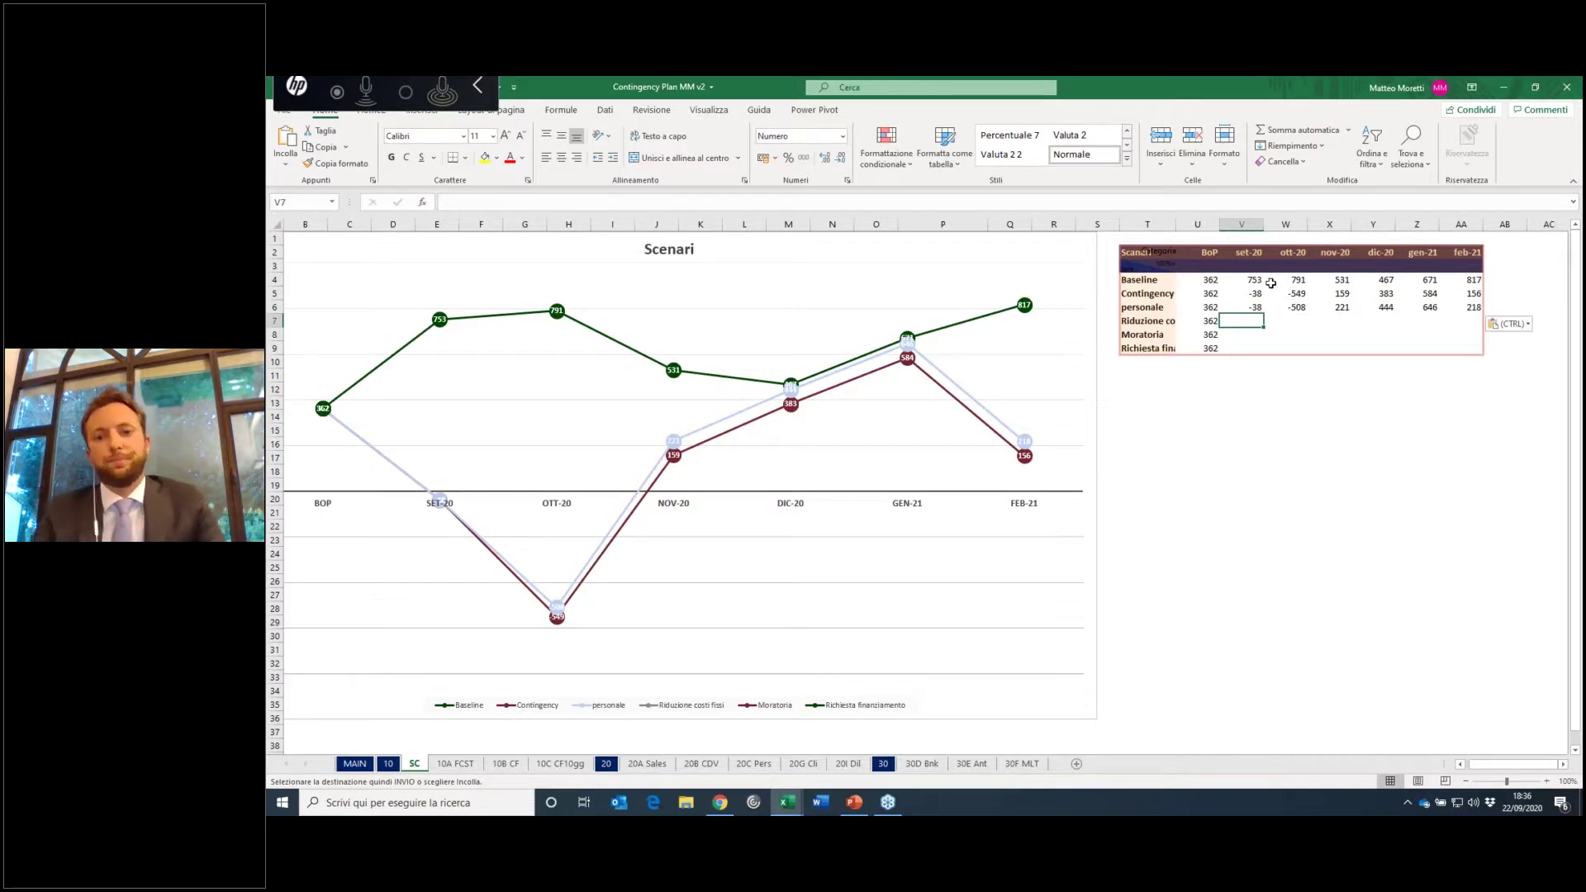
# Step: On the 10A FCST sheet, clear the Amministratori costs from September to December 2020
pyautogui.click(713, 768)
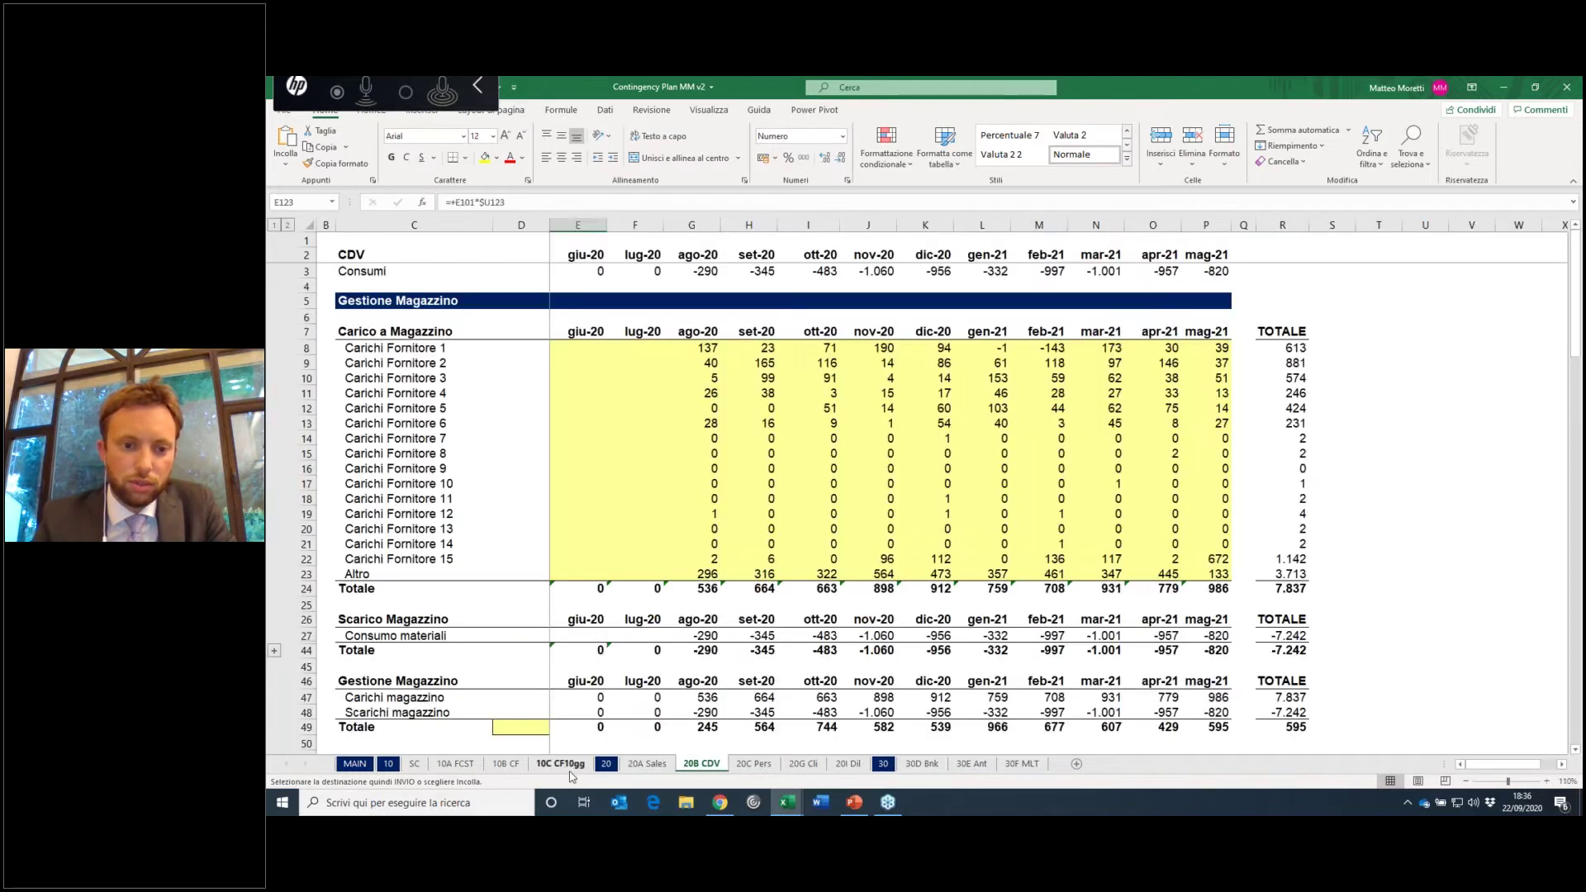
pyautogui.click(455, 763)
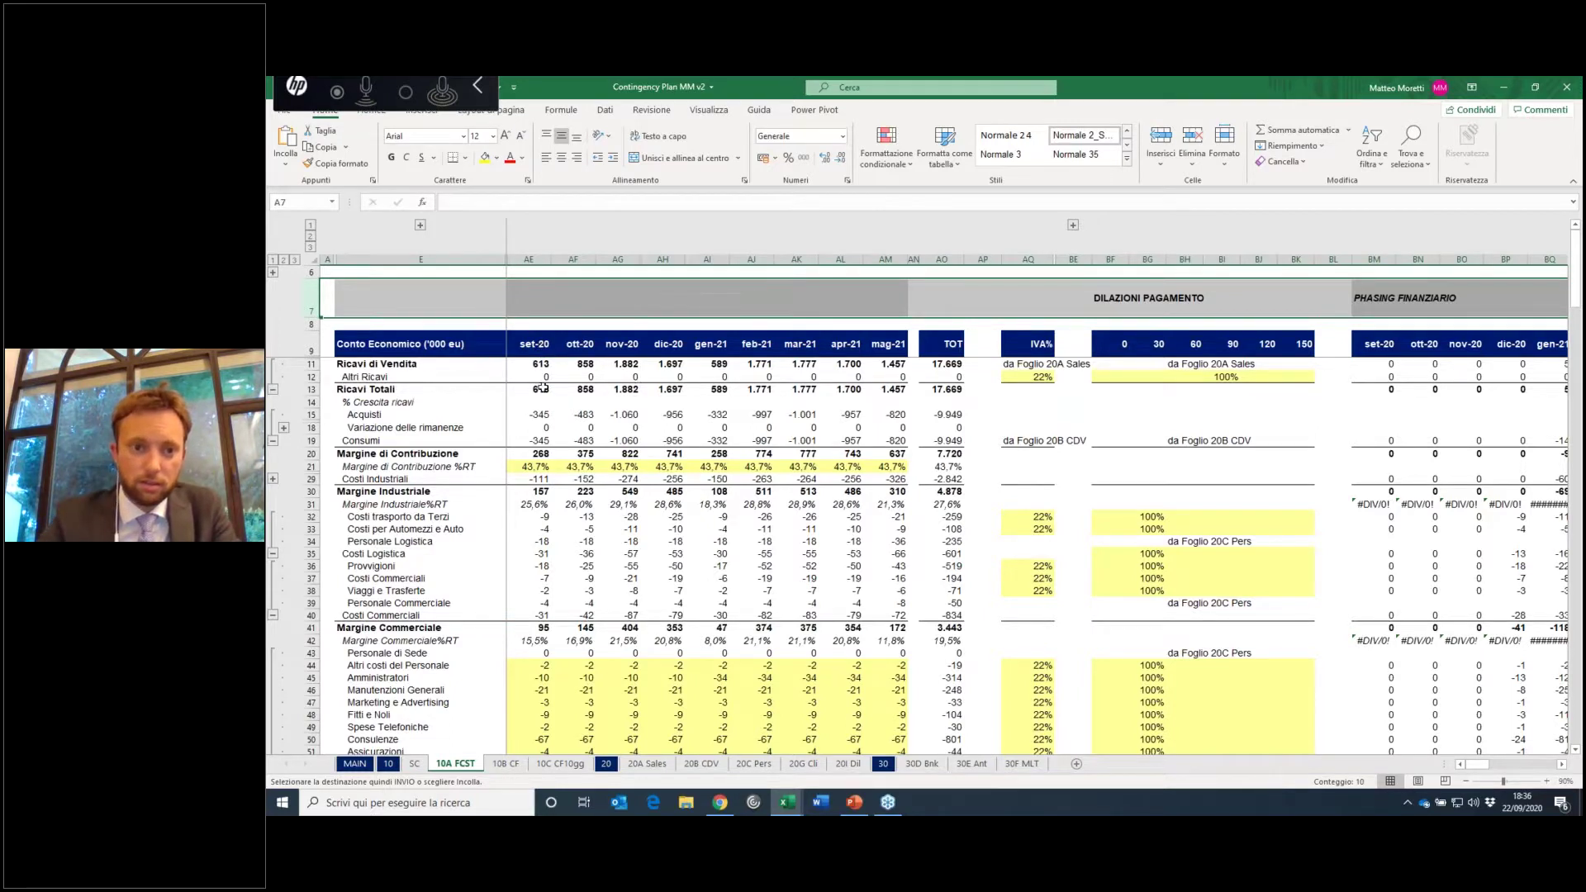
pyautogui.scroll(-1, 541, 397)
pyautogui.scroll(1, 540, 388)
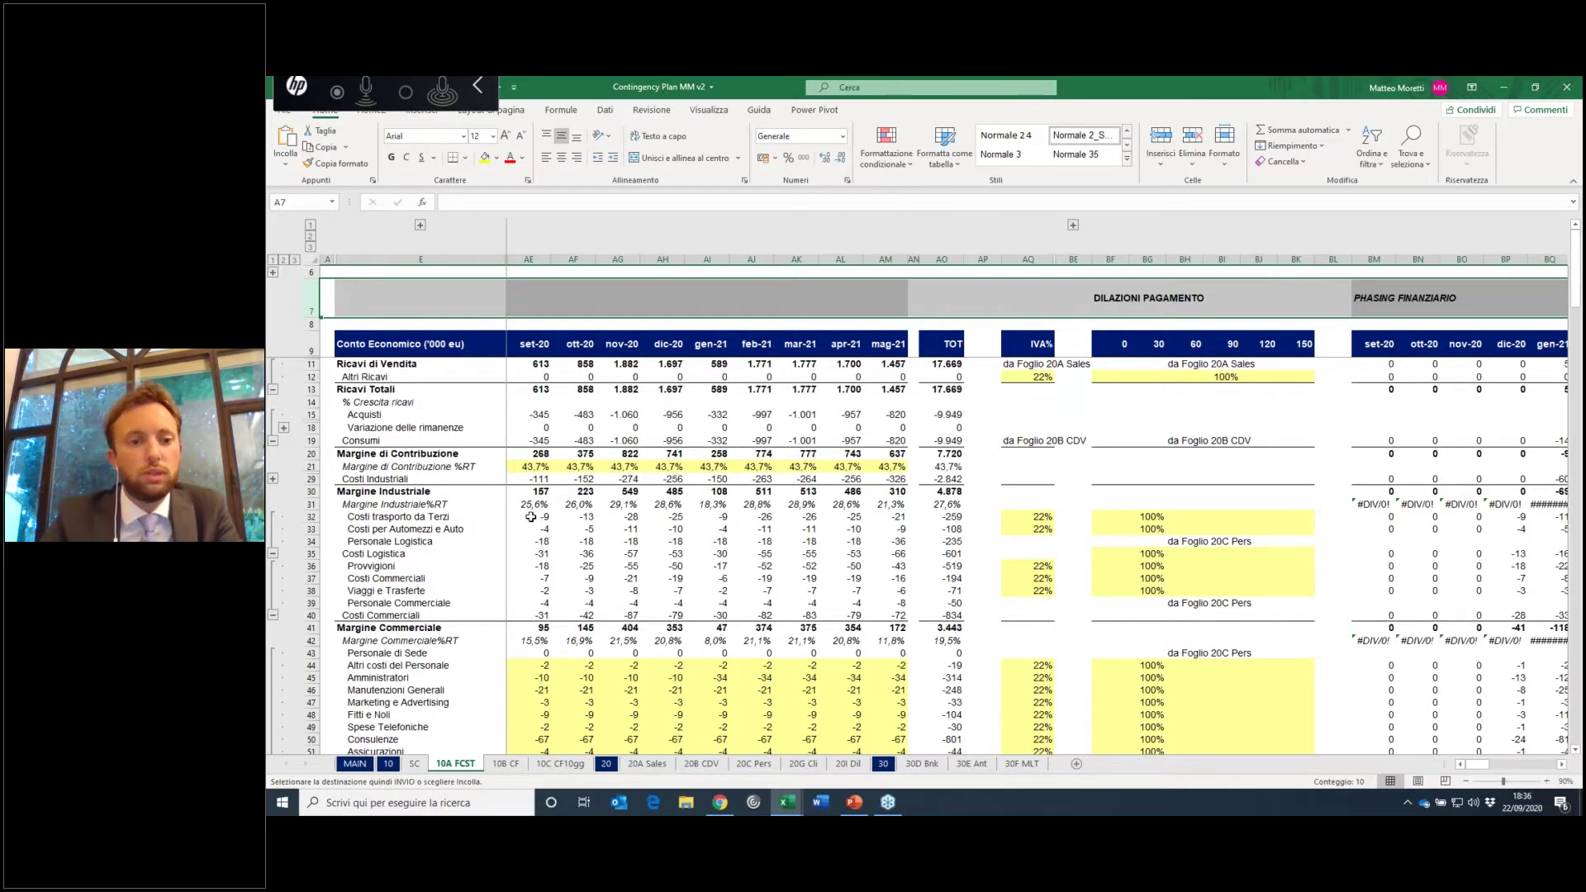
pyautogui.scroll(-3, 557, 563)
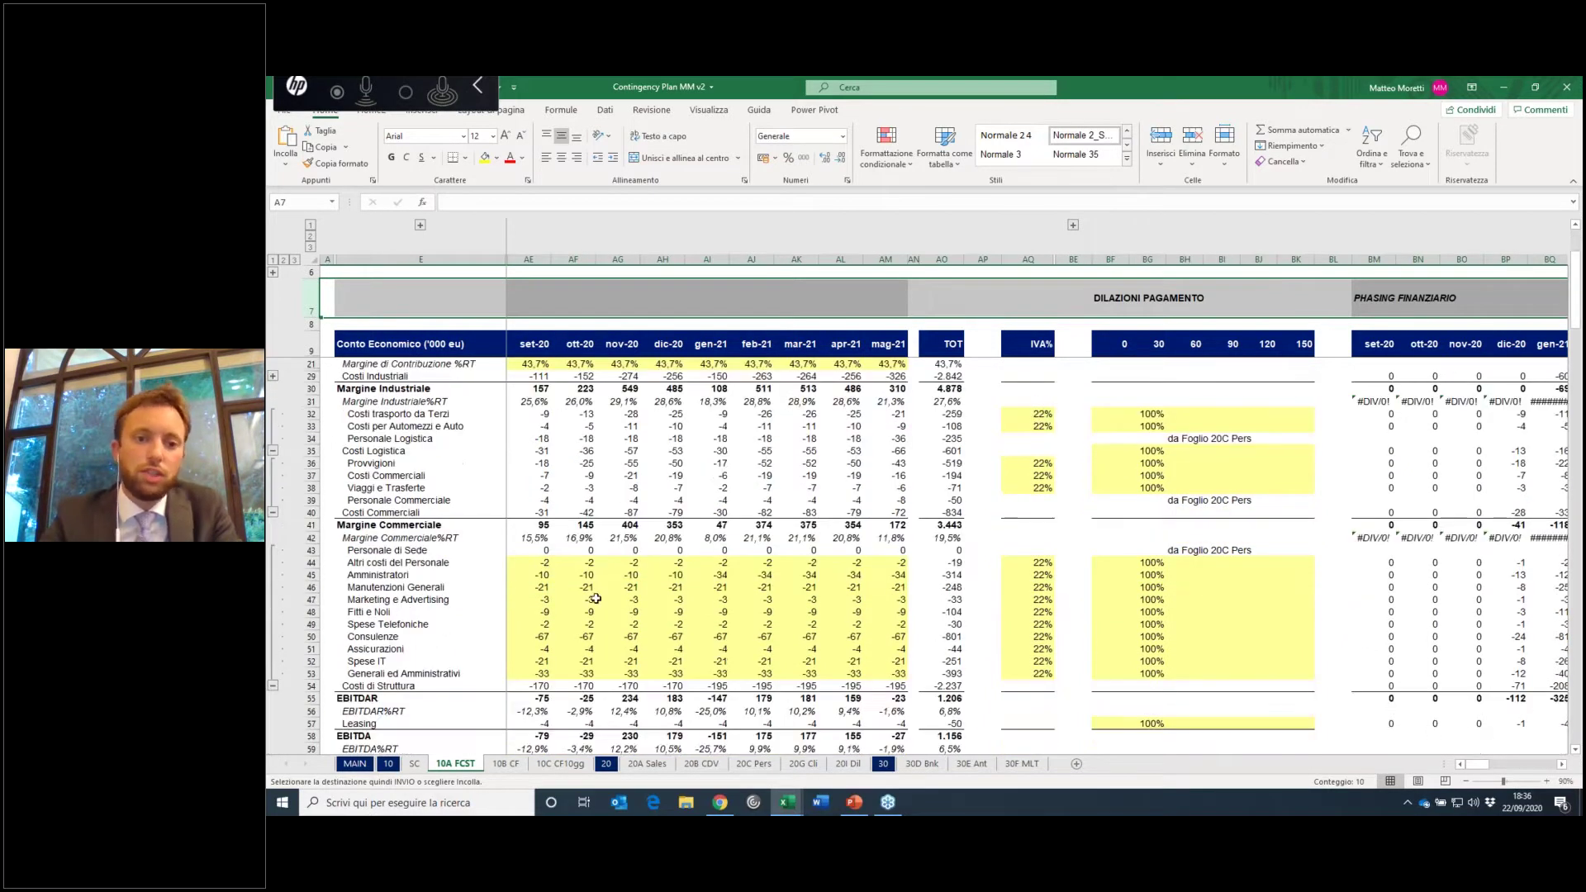
pyautogui.click(537, 578)
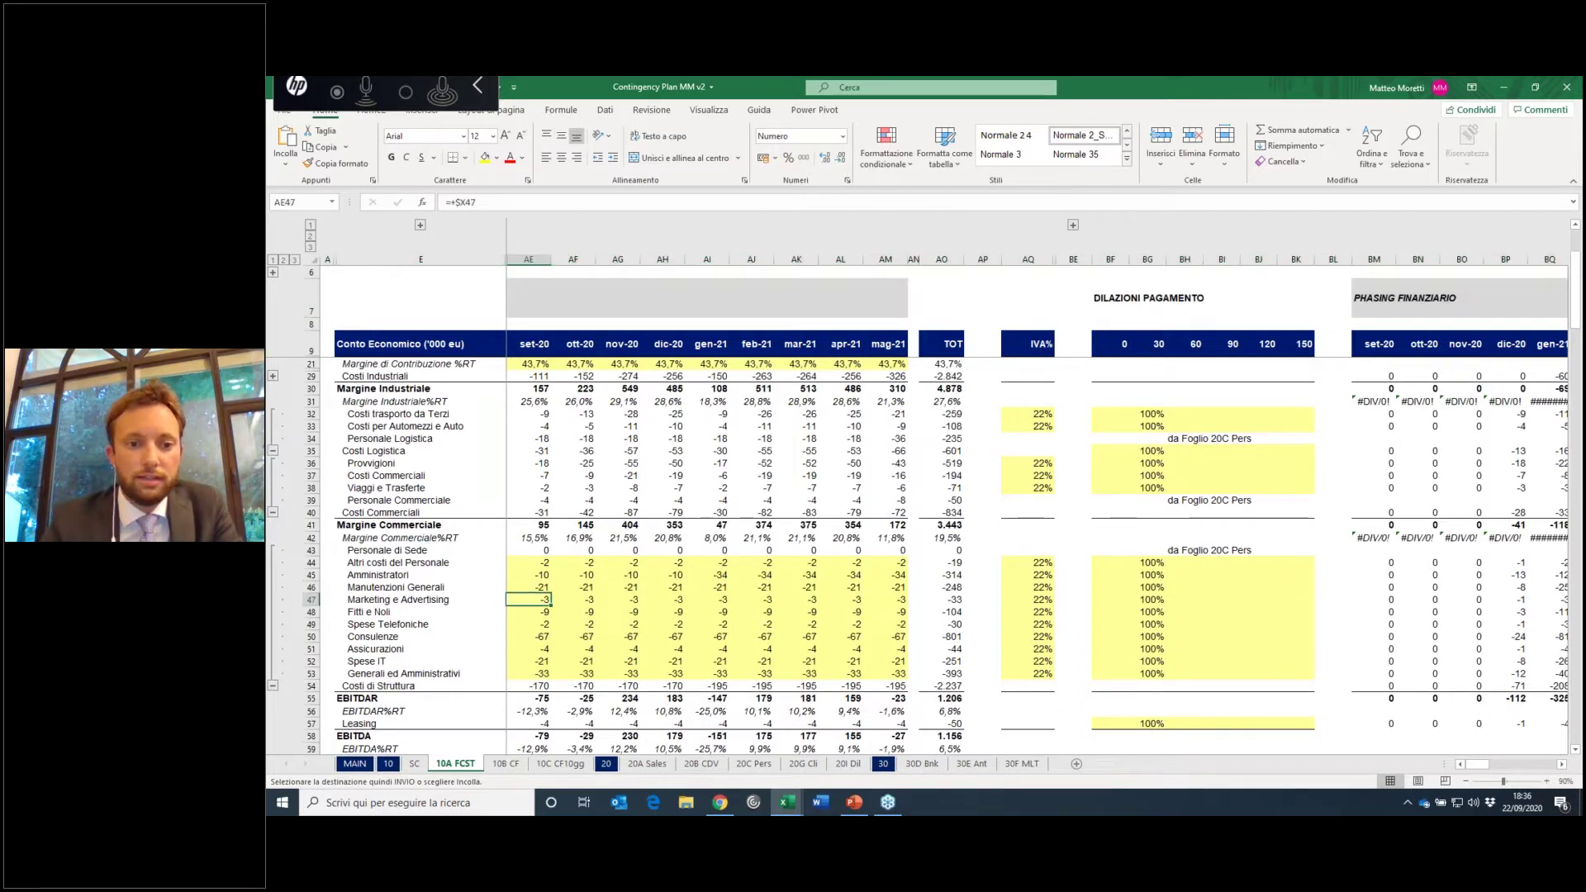
pyautogui.moveTo(537, 577); pyautogui.dragTo(673, 575)
pyautogui.hotkey('ctrl', 'v')
pyautogui.press('Delete')
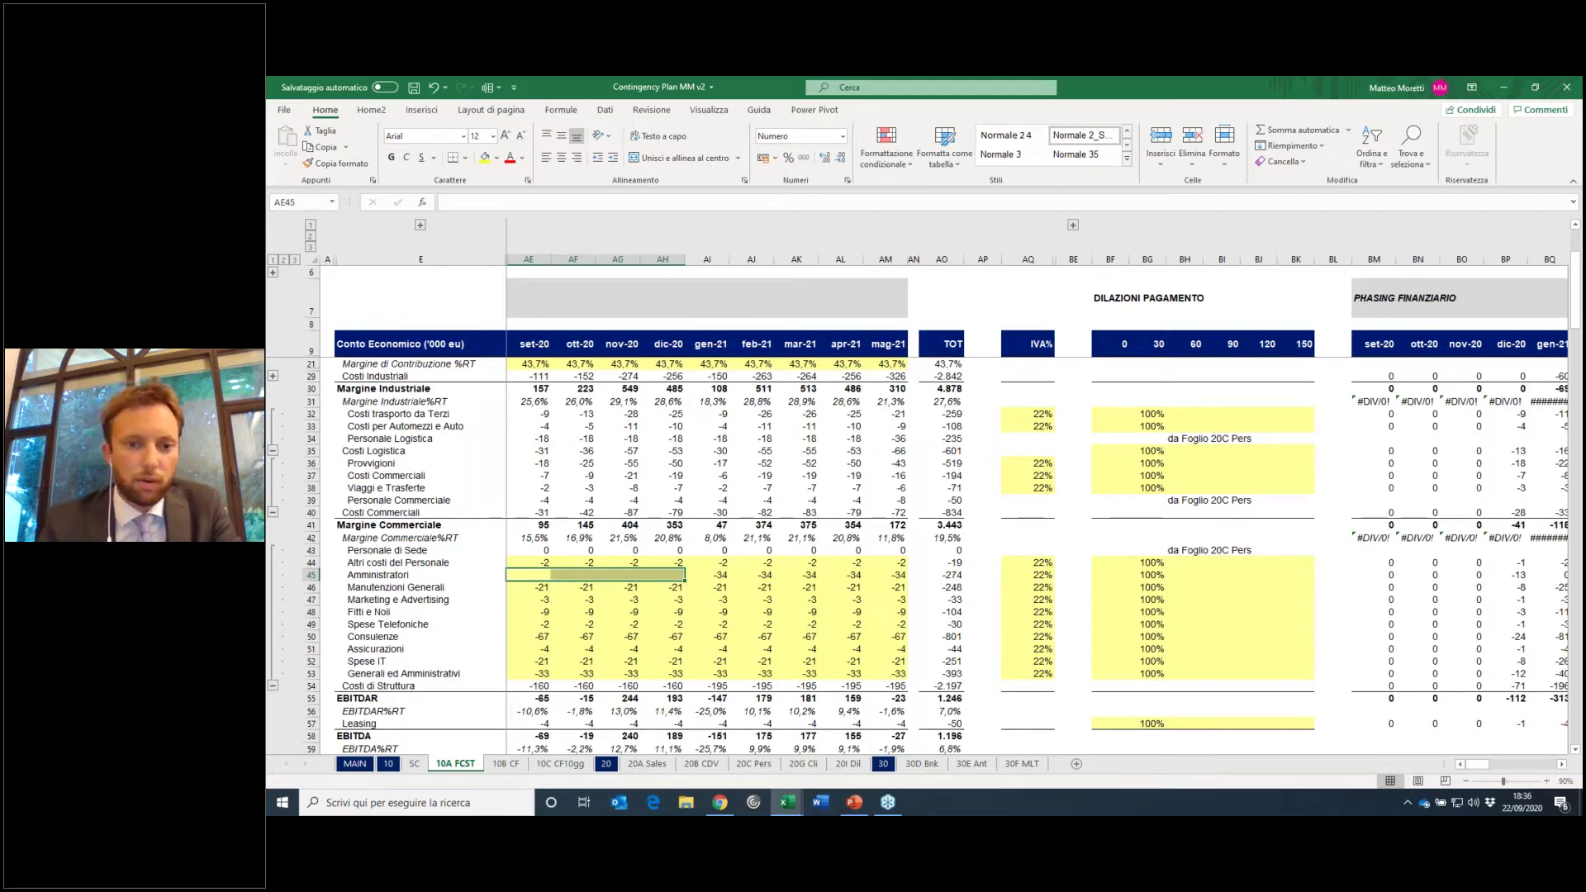
pyautogui.click(528, 574)
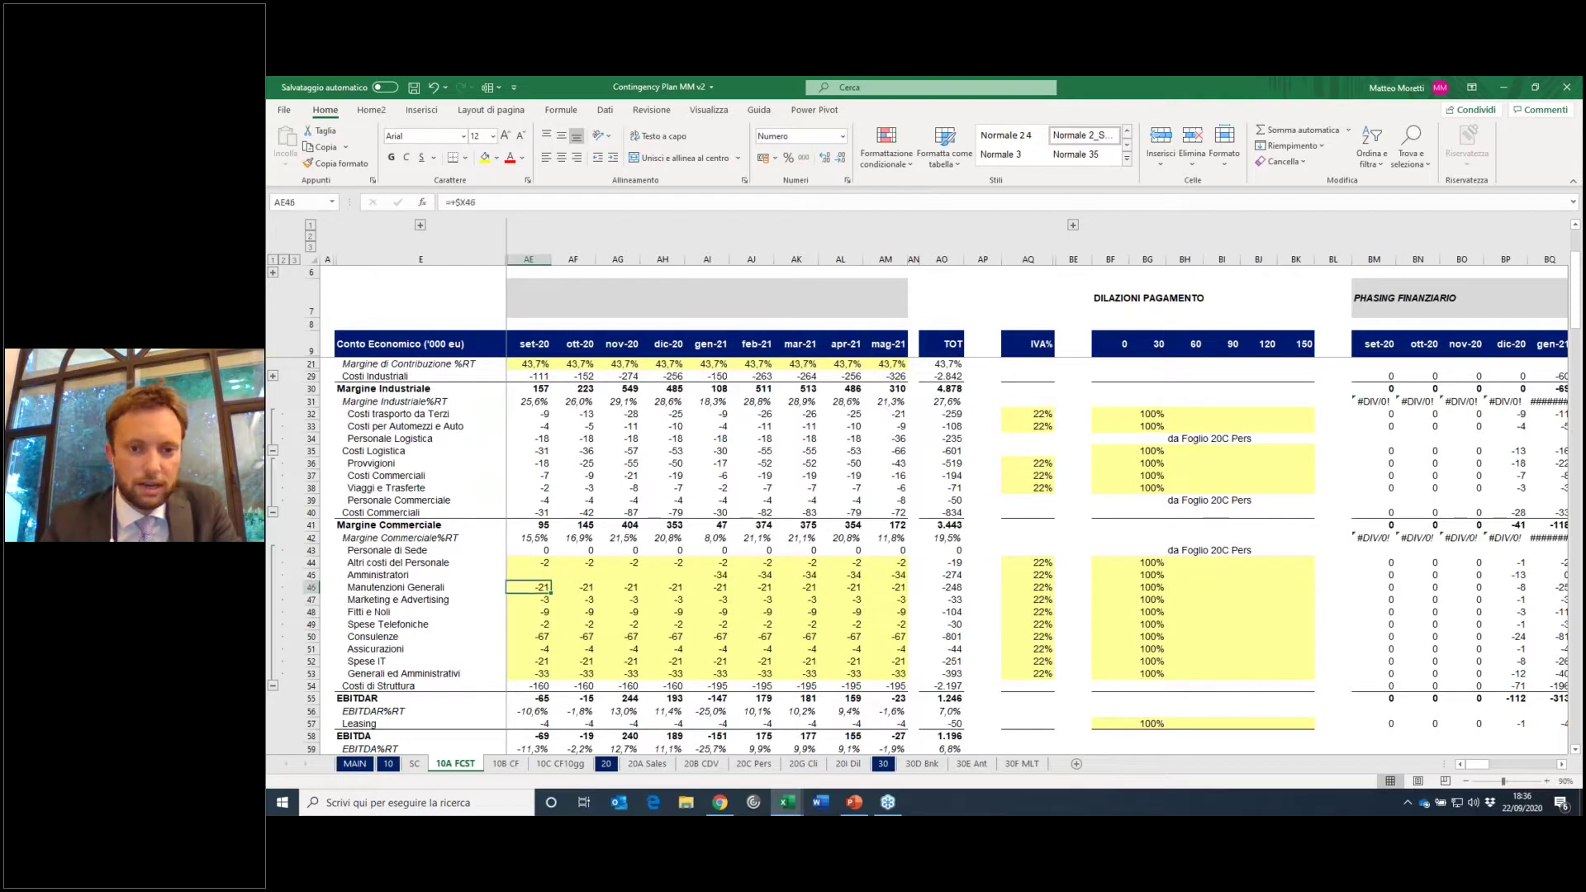
# Step: Set the Manutenzioni Generali costs to -10 for each month from September to December 2020
pyautogui.click(529, 586)
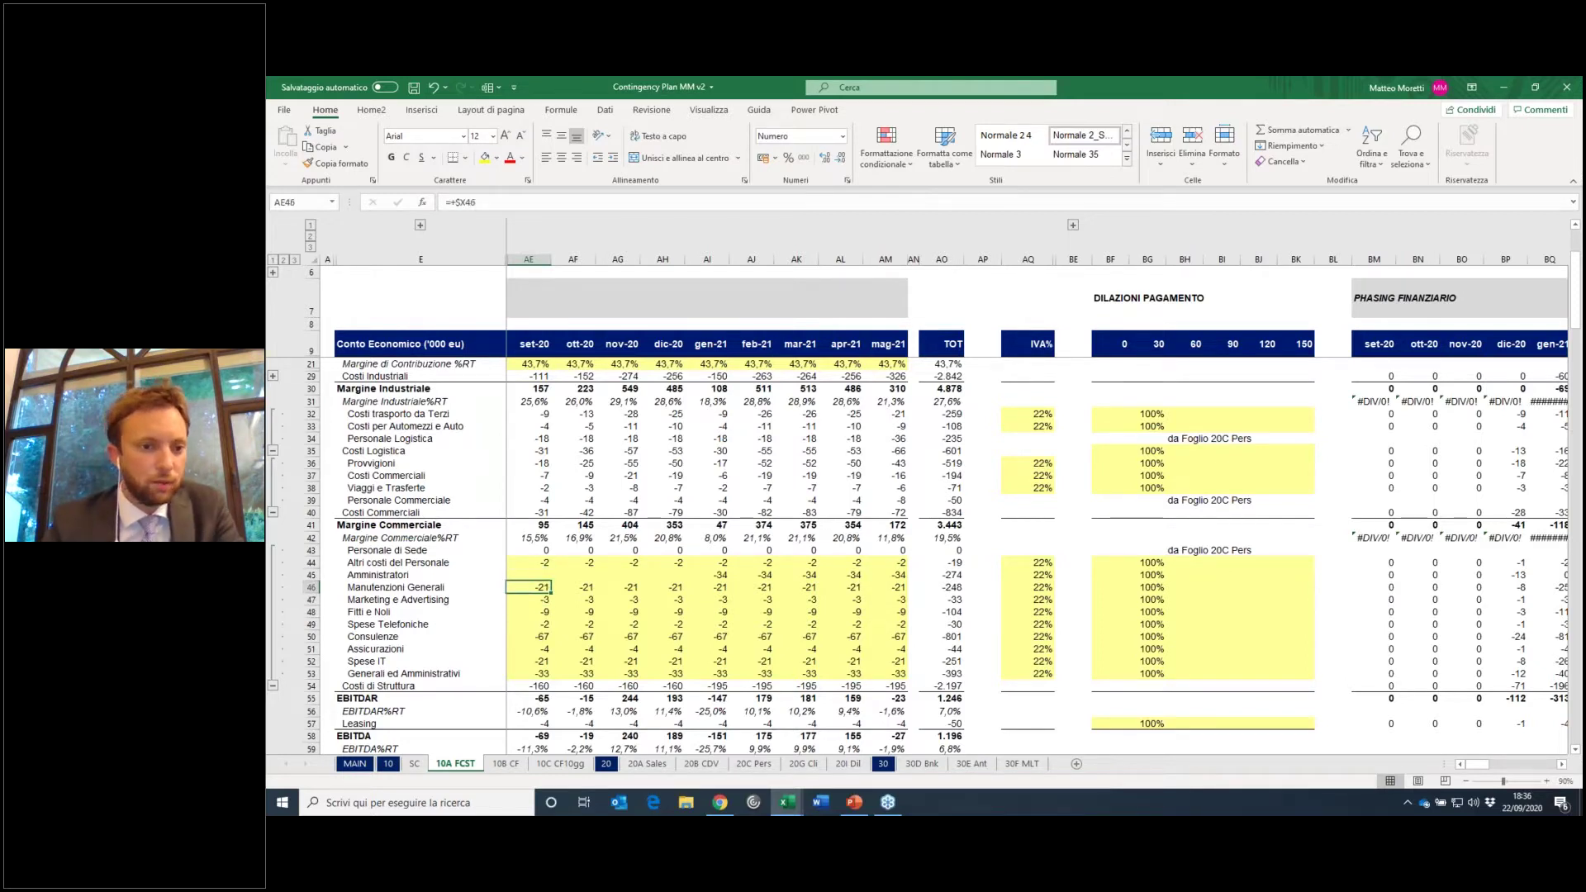
pyautogui.write('-10')
pyautogui.hotkey('ctrl', 'Return')
pyautogui.hotkey('ctrl', 'c')
pyautogui.moveTo(528, 586); pyautogui.dragTo(669, 588)
pyautogui.press('Return')
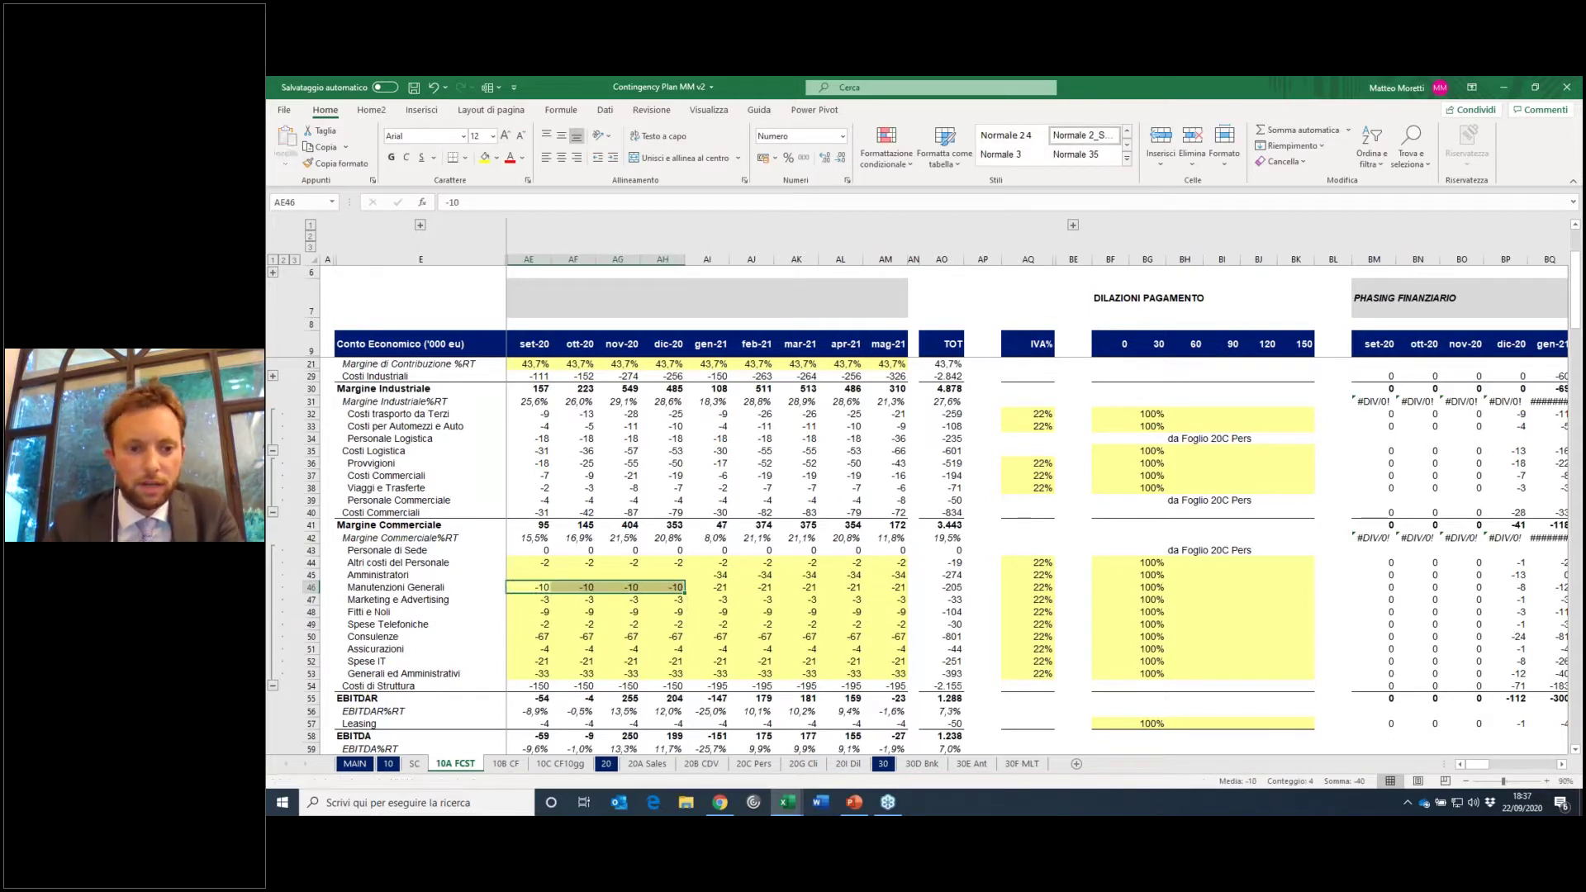
# Step: Set the Consulenze costs to -20 for each month from September to December 2020
pyautogui.click(528, 636)
pyautogui.write('-20')
pyautogui.hotkey('ctrl', 'Return')
pyautogui.hotkey('ctrl', 'c')
pyautogui.moveTo(533, 636); pyautogui.dragTo(669, 636)
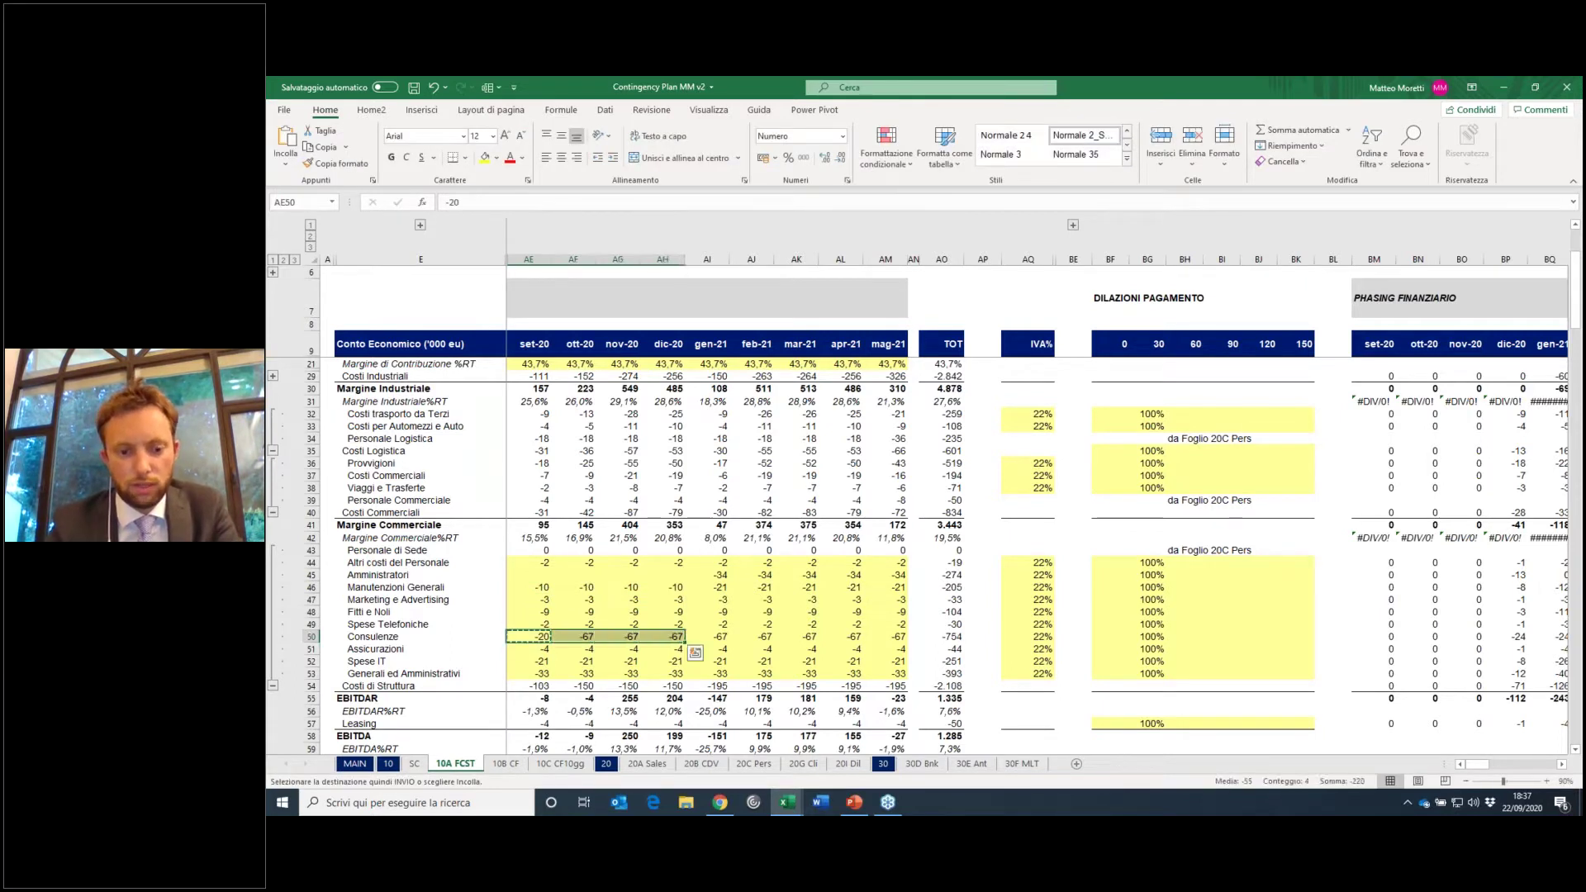
pyautogui.hotkey('ctrl', 'v')
pyautogui.press('Escape')
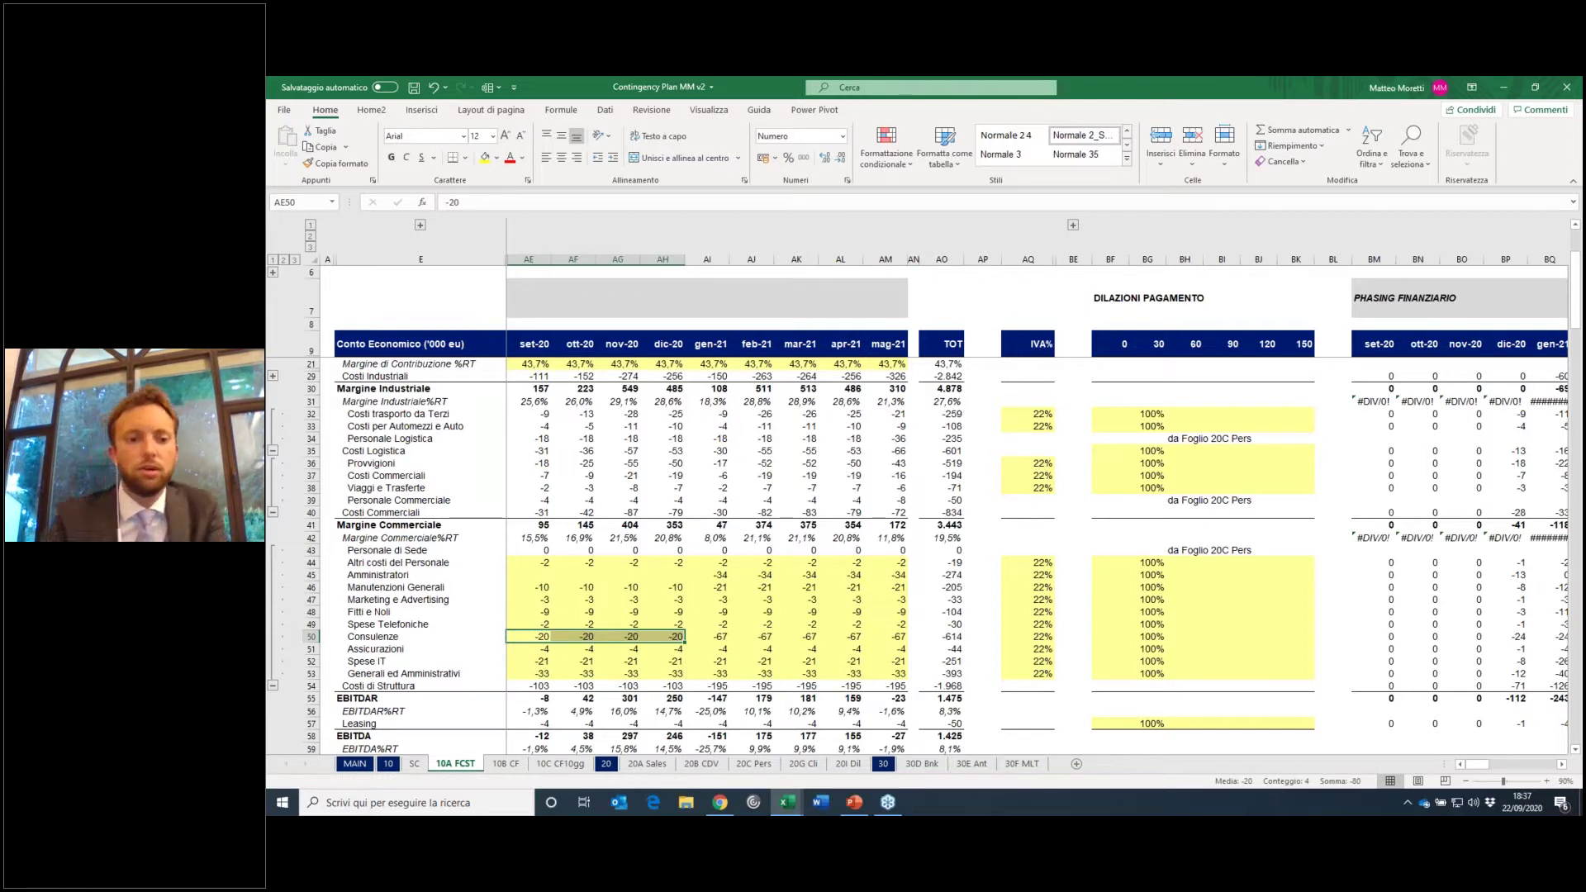
# Step: Copy the September–February Fabbisogno / Disponibilità figures from 10B CF into the Riduzione costi fissi row on the SC sheet as values
pyautogui.click(506, 763)
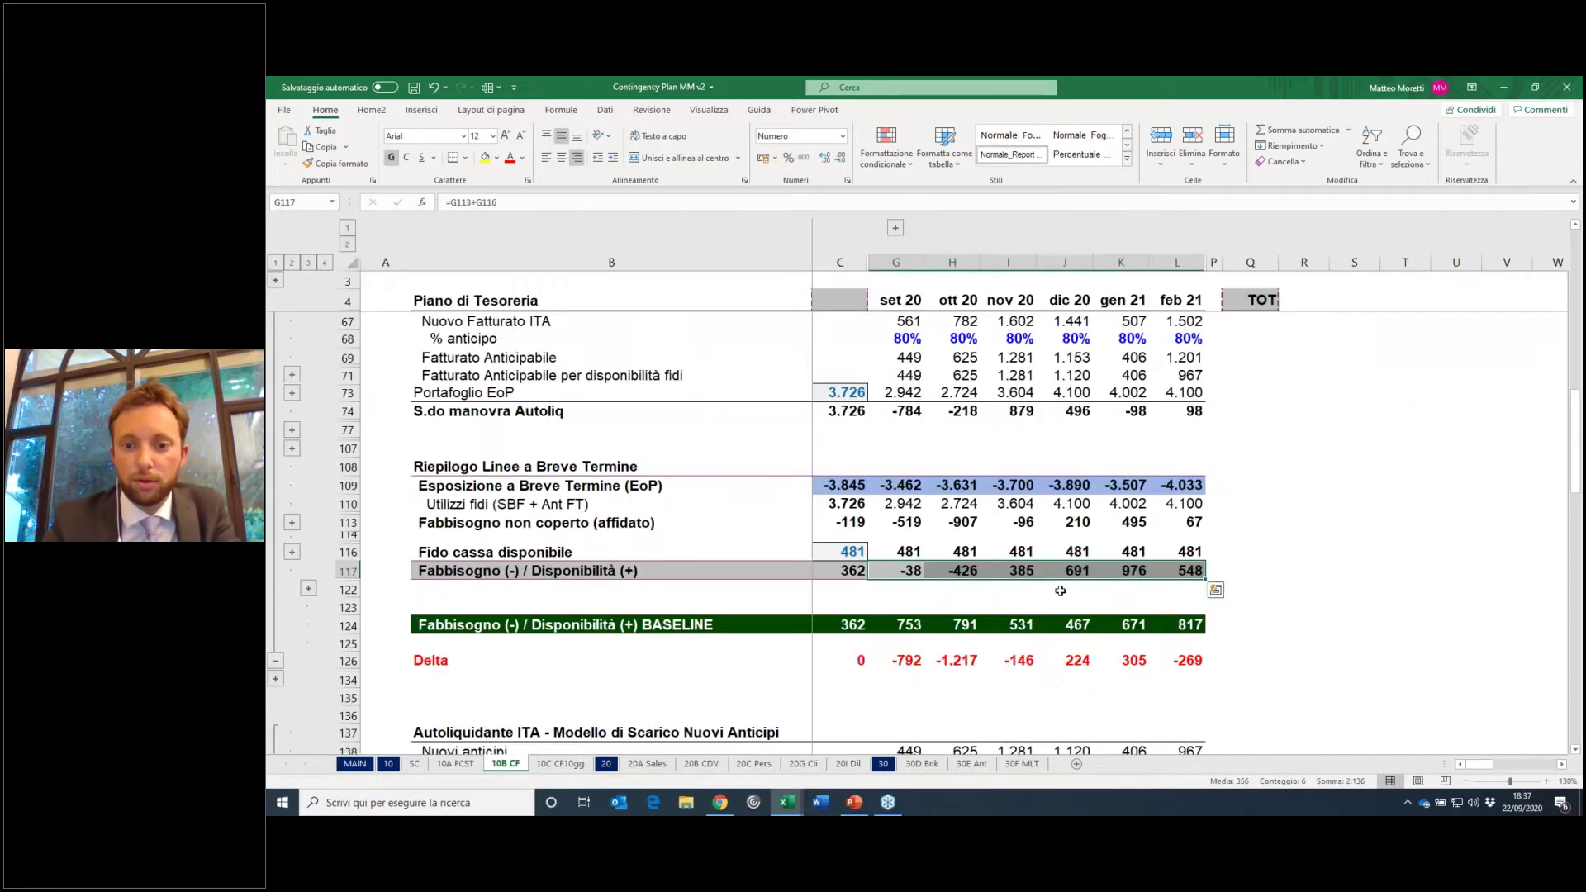
pyautogui.click(997, 571)
pyautogui.click(896, 572)
pyautogui.moveTo(995, 577); pyautogui.dragTo(1189, 571)
pyautogui.hotkey('ctrl', 'c')
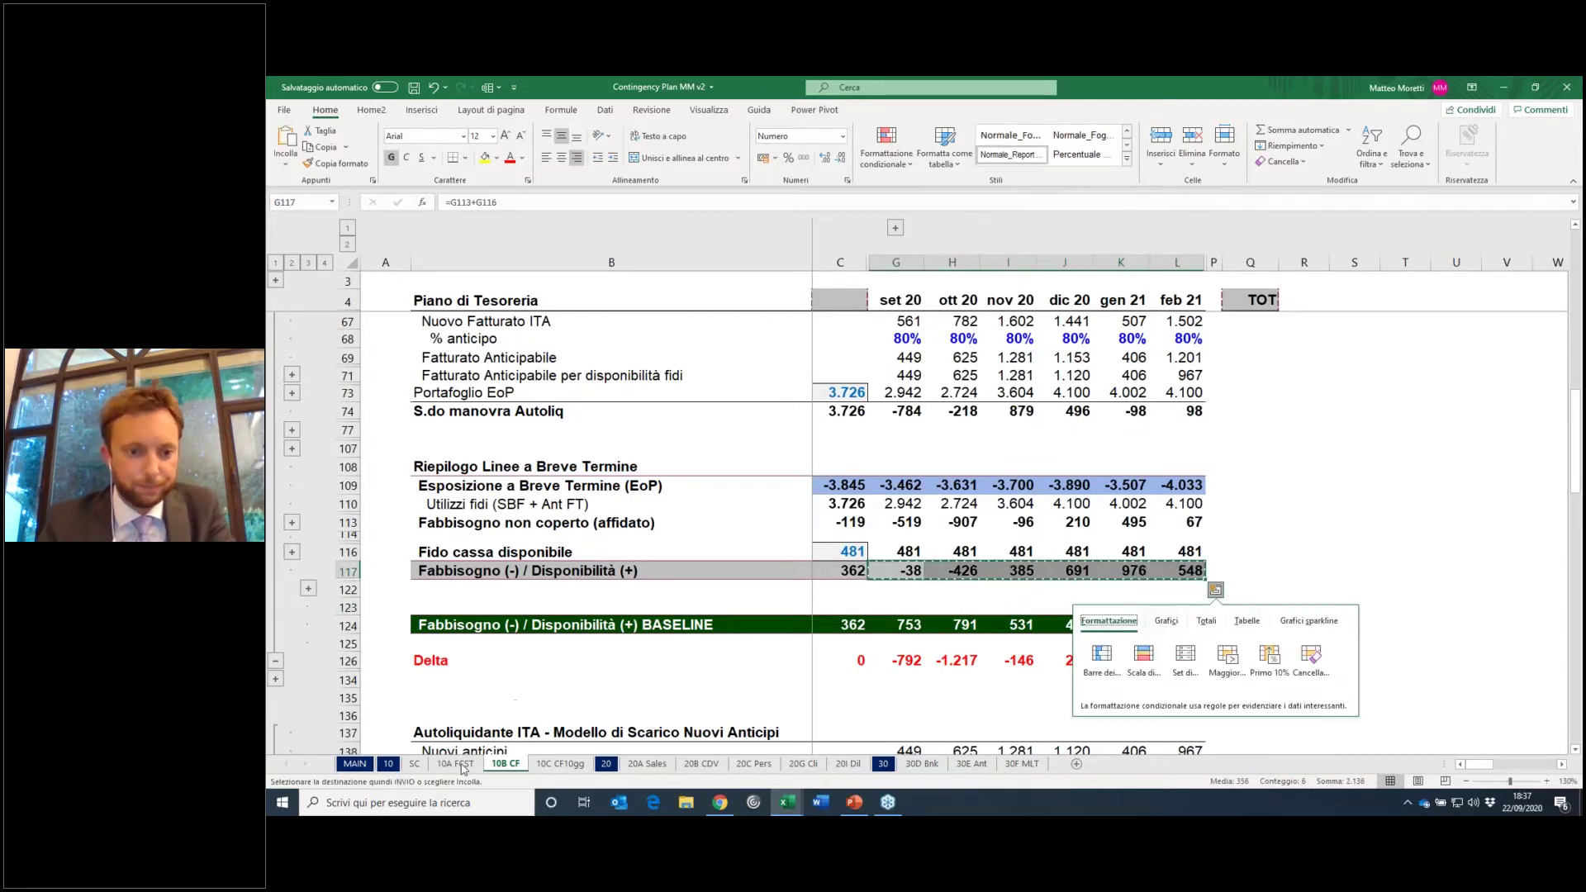
pyautogui.click(459, 764)
pyautogui.click(414, 764)
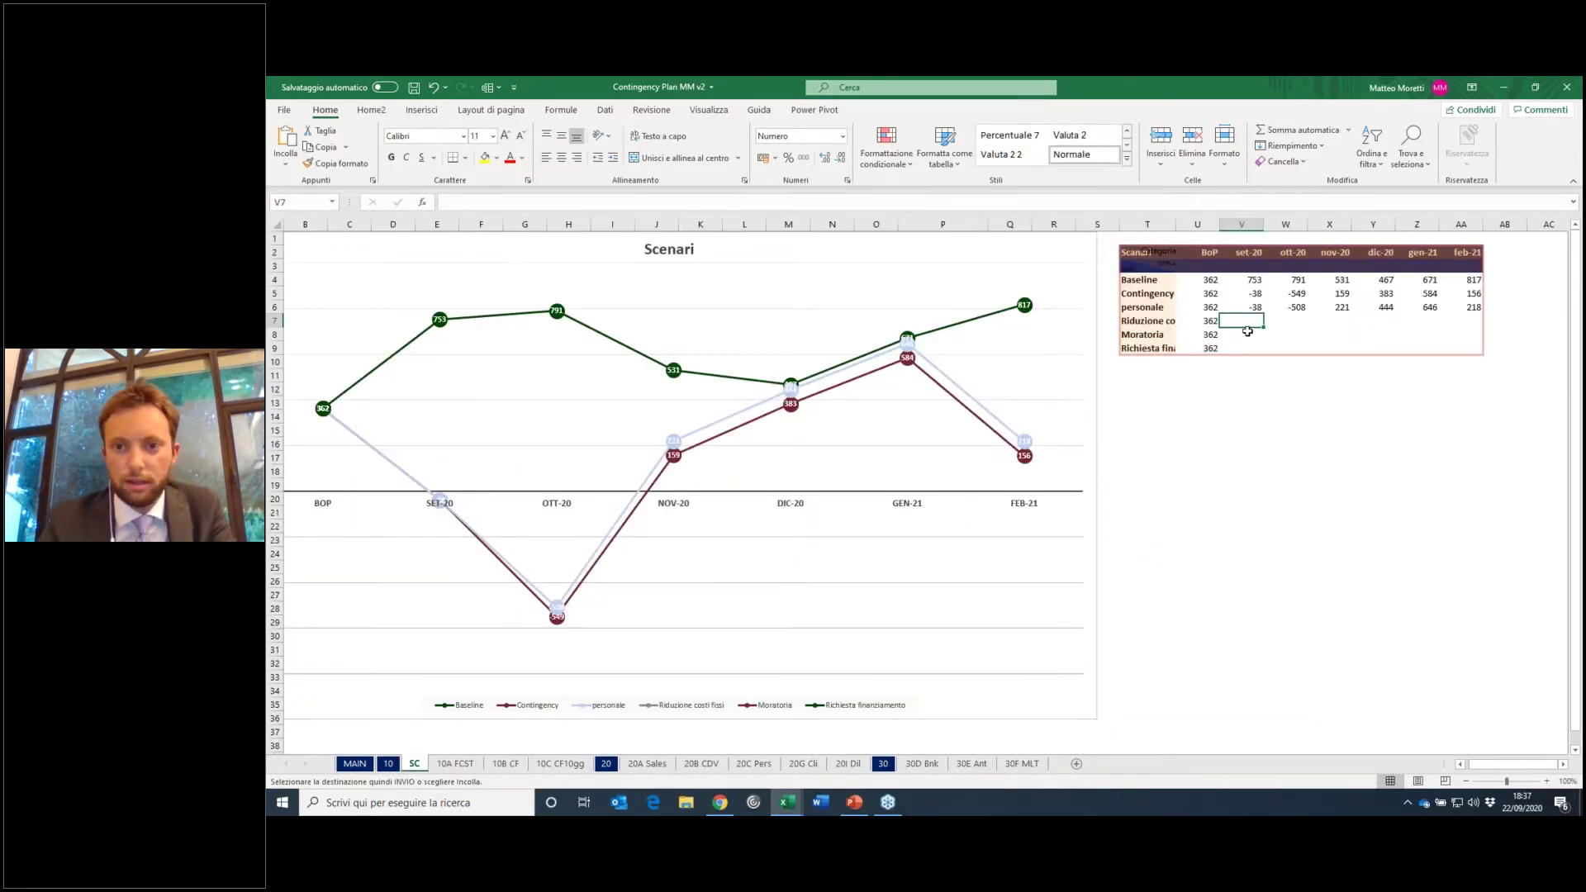
pyautogui.rightClick(1247, 330)
pyautogui.click(1305, 395)
pyautogui.press('Escape')
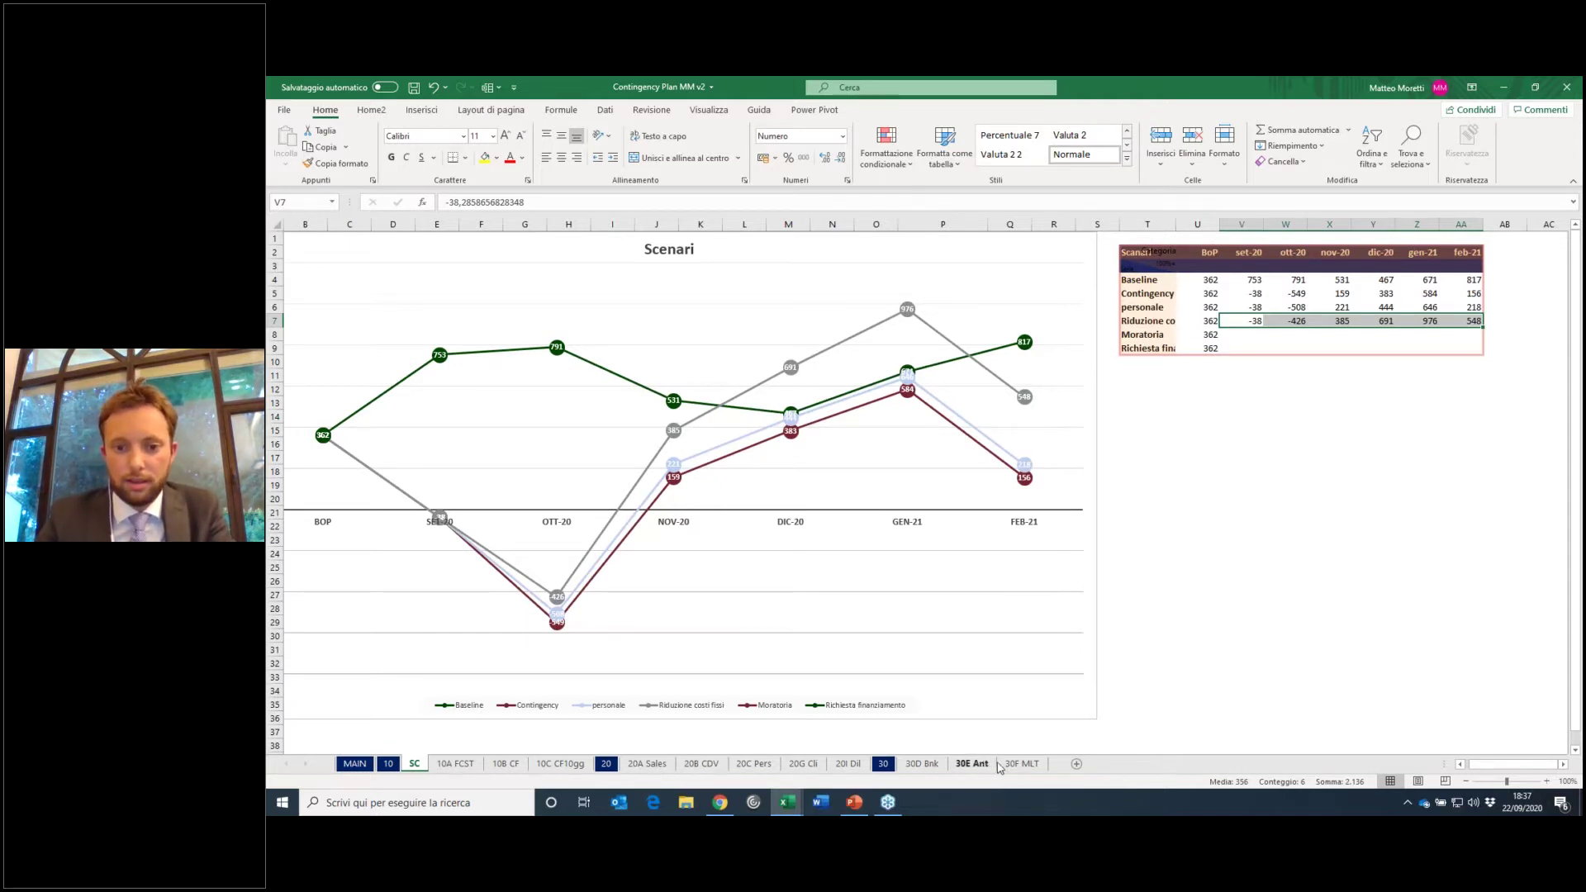
# Step: On the 30F MLT sheet, fill the September 2020 Moratoria cells of MLT1 and MLT2 with their negated September Quota capitale
pyautogui.click(1021, 763)
pyautogui.scroll(11, 822, 573)
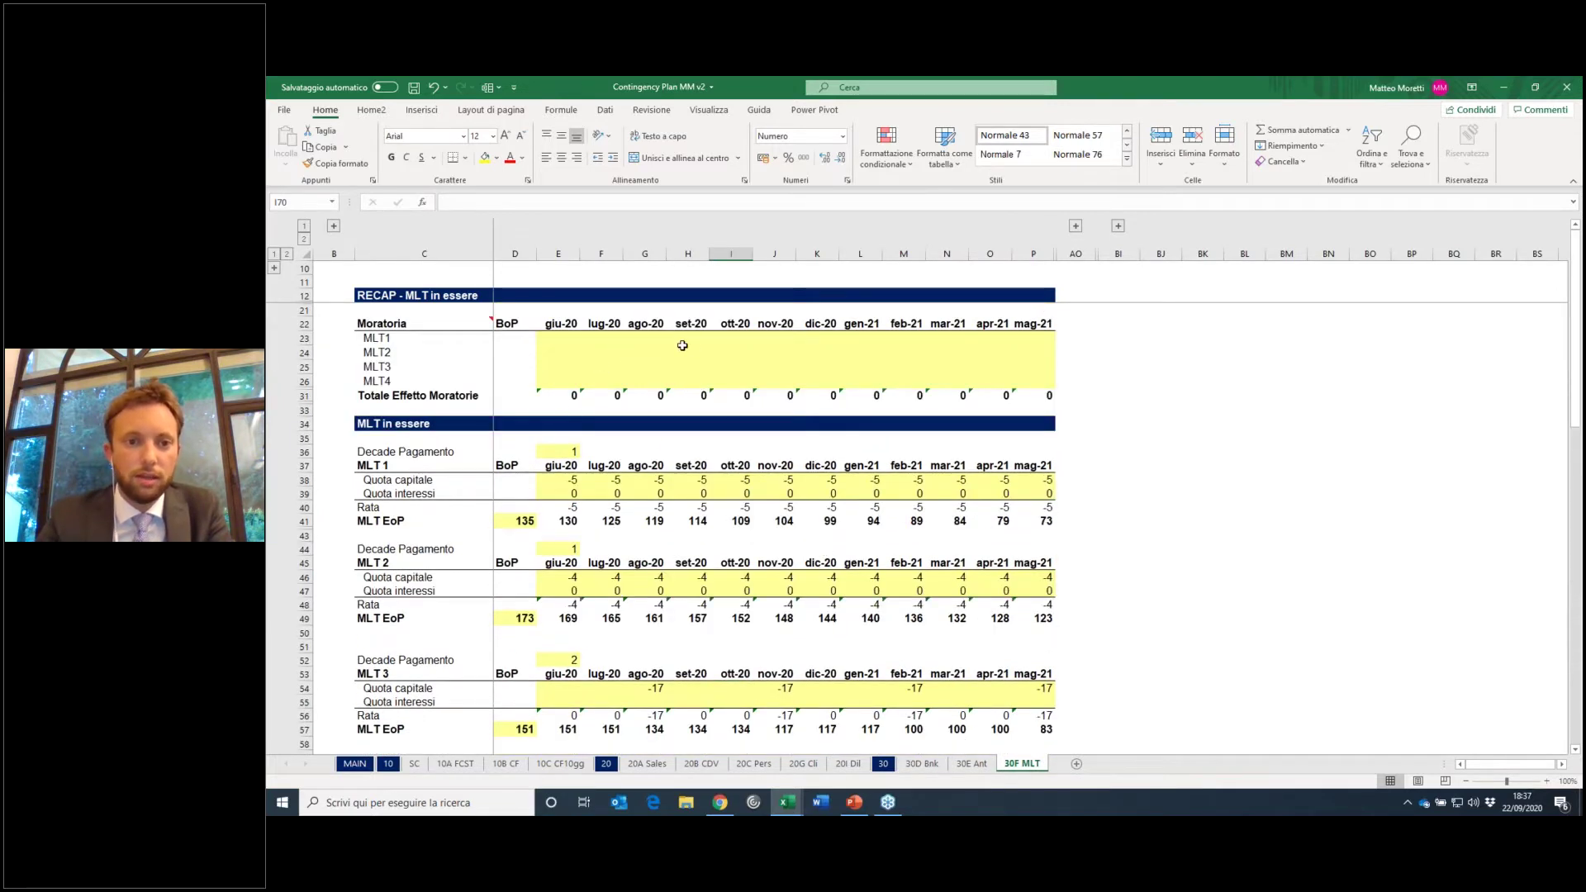
pyautogui.click(690, 344)
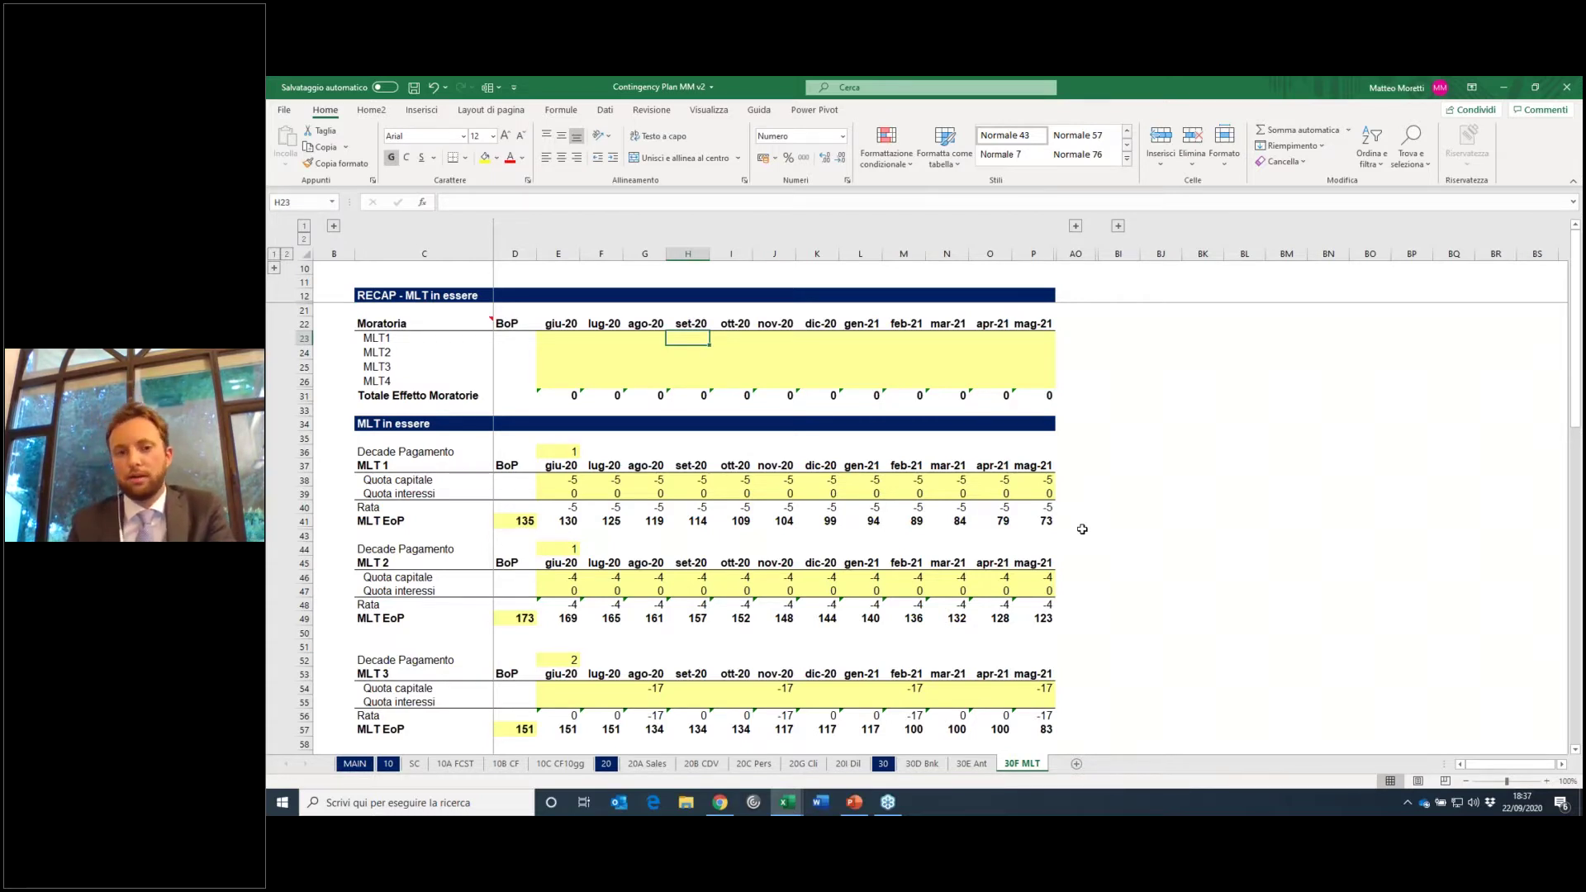
pyautogui.write('-')
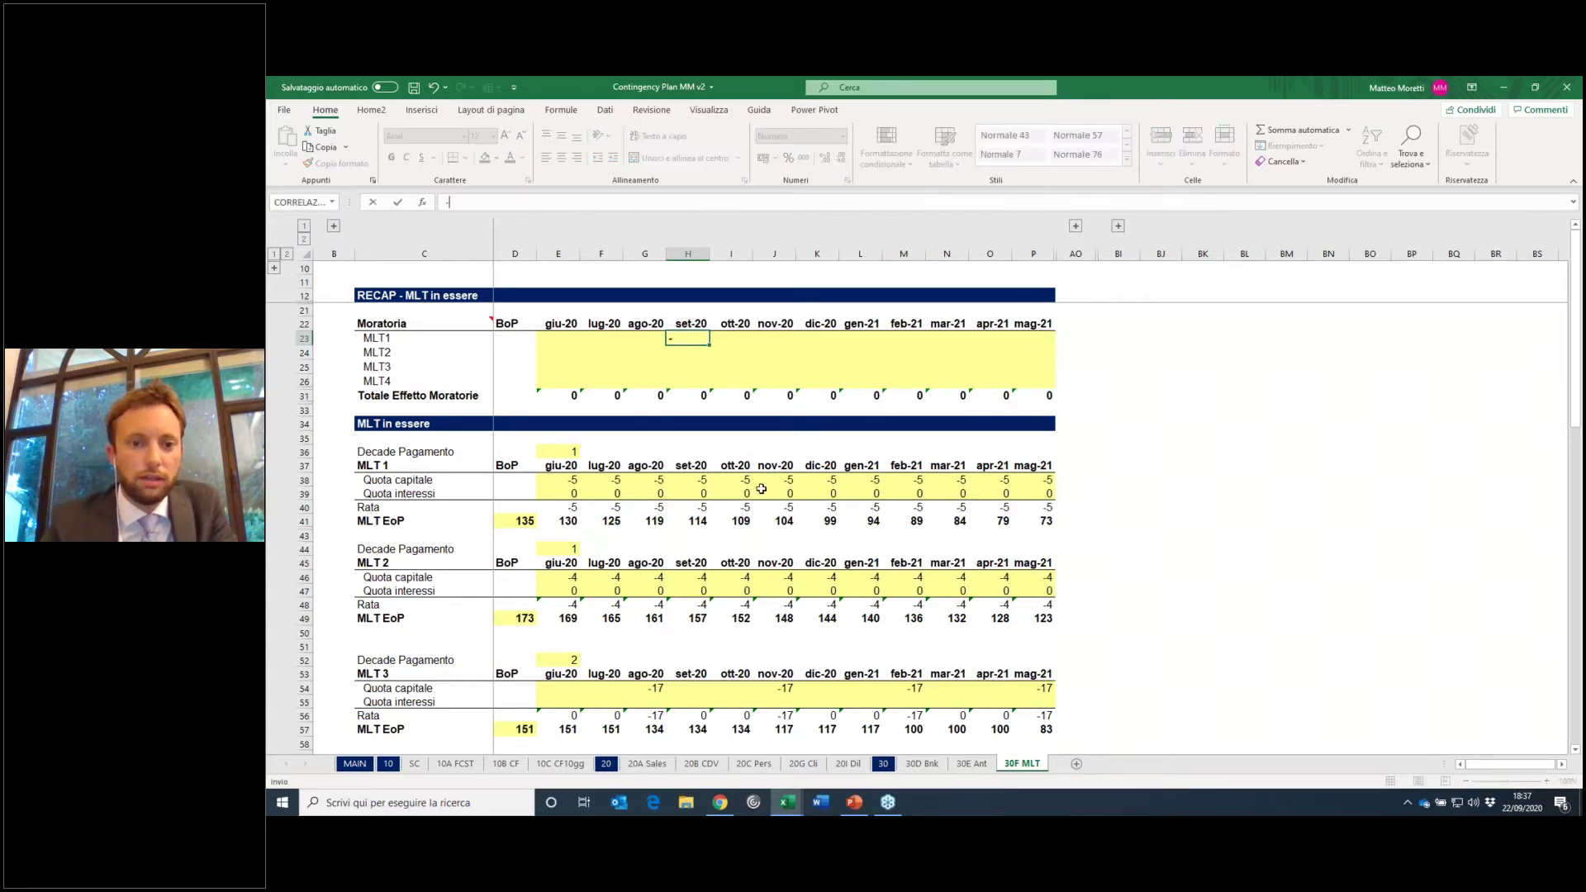
pyautogui.click(687, 480)
pyautogui.press('Return')
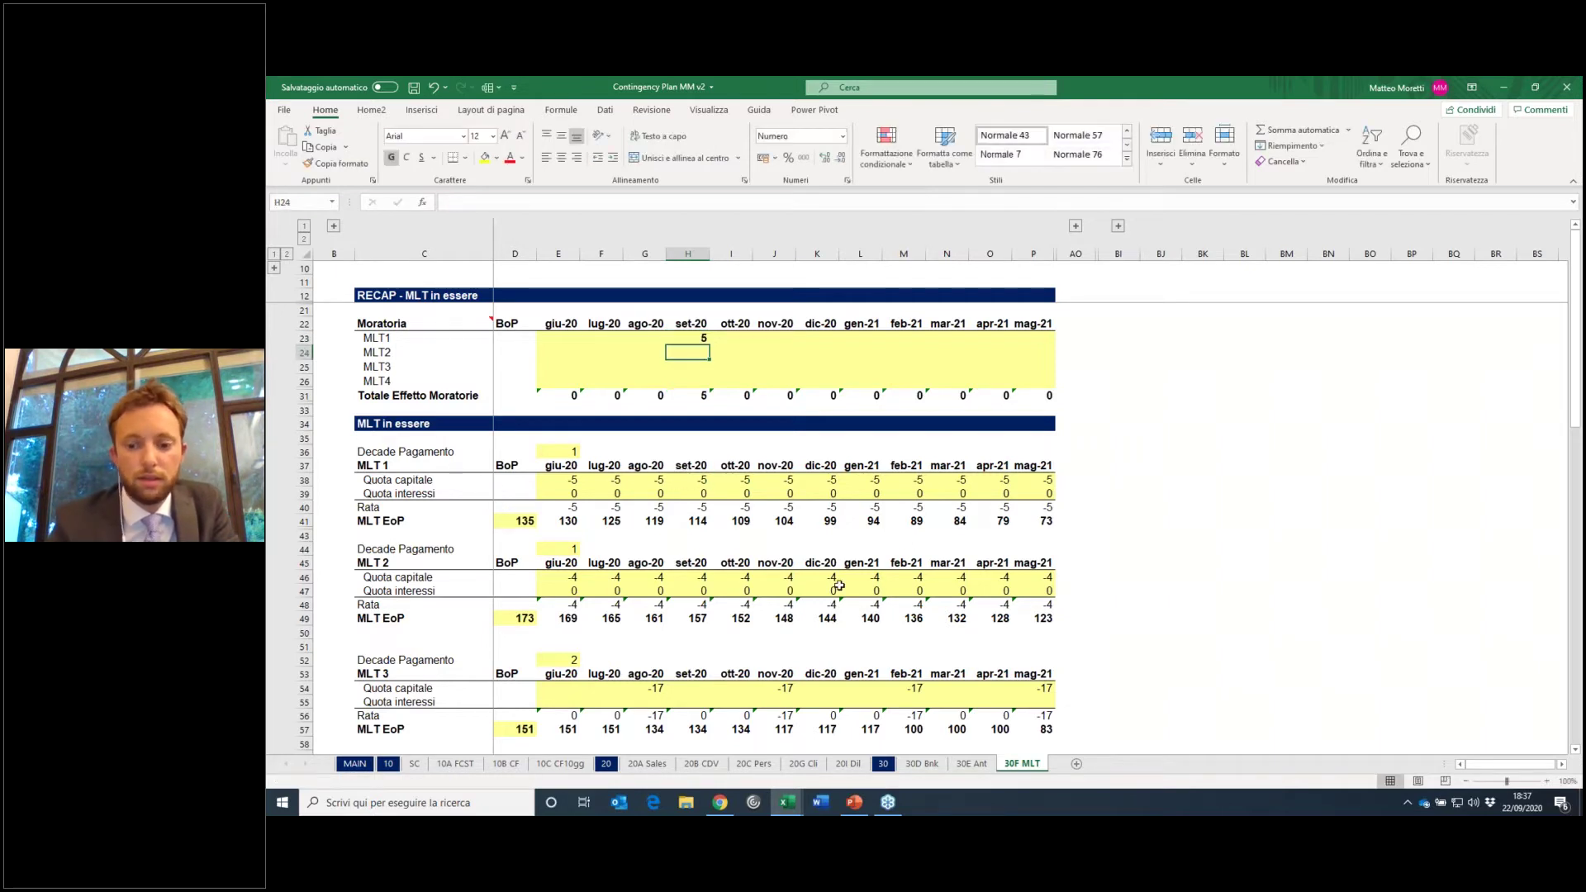
pyautogui.write('-')
pyautogui.click(698, 576)
pyautogui.press('Return')
# Step: Fill the September 2020 Moratoria cells of MLT3 and MLT4 with their negated September Quota capitale
pyautogui.write('-')
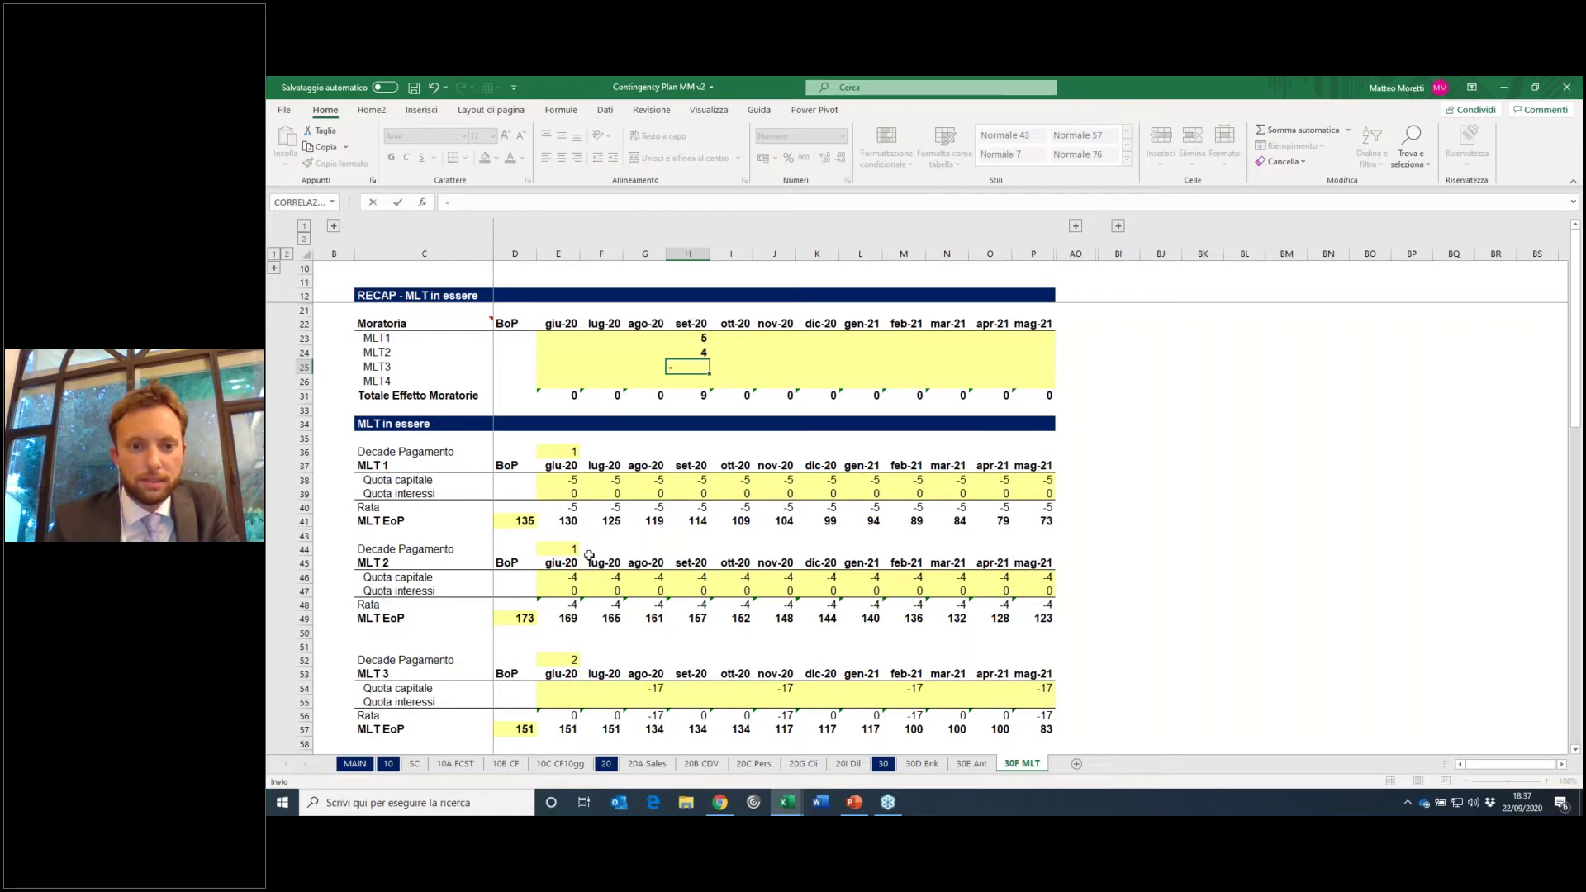
pyautogui.click(690, 686)
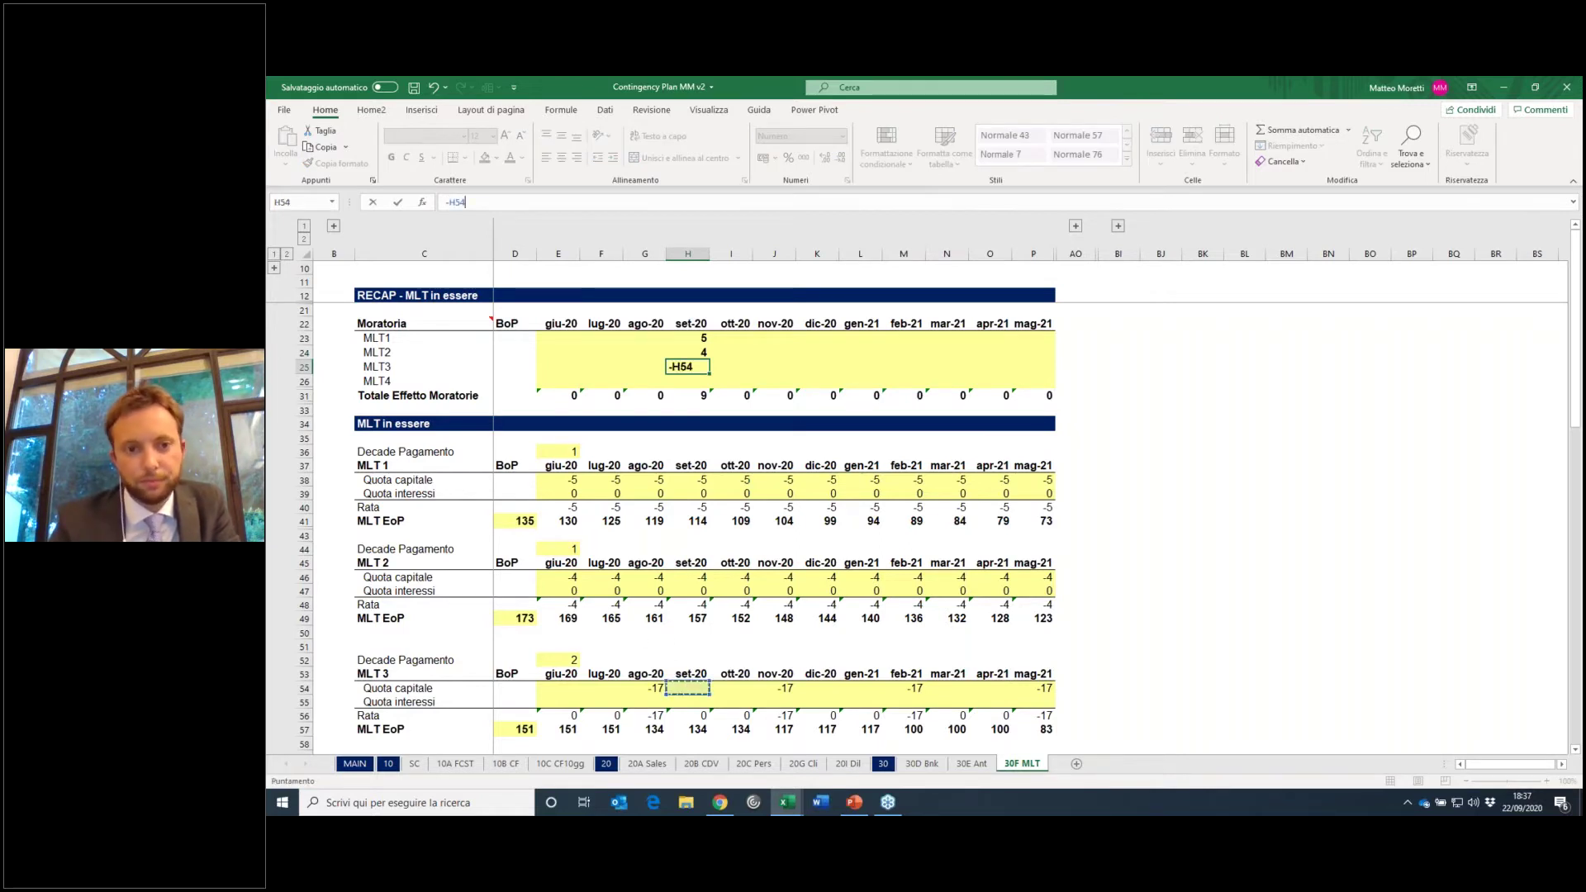
pyautogui.press('Return')
pyautogui.write('-')
pyautogui.scroll(-2, 702, 694)
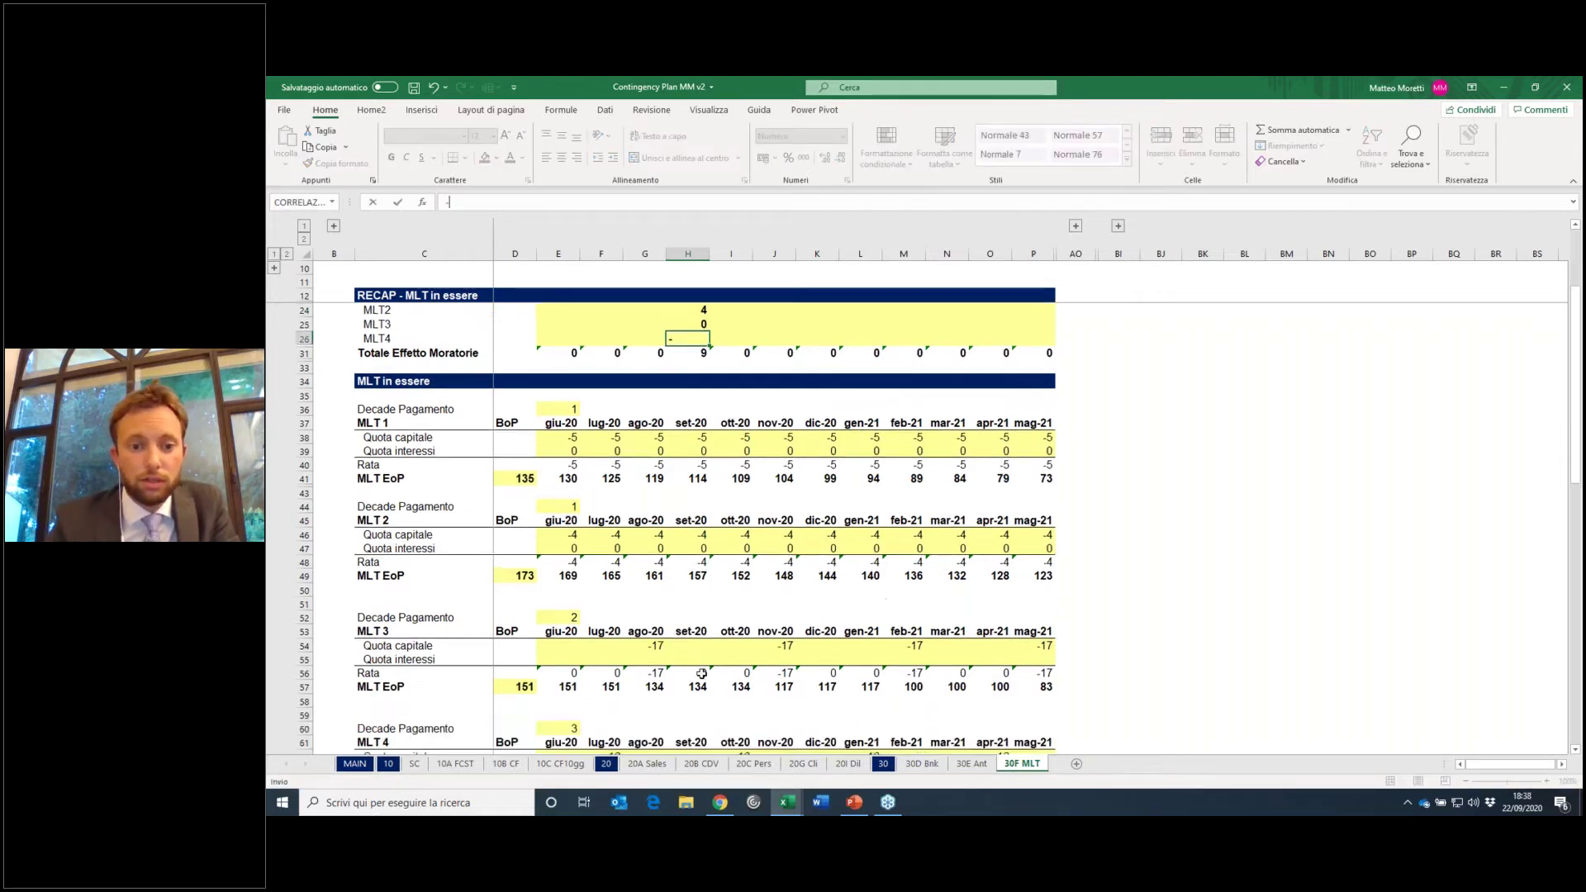
pyautogui.click(703, 716)
pyautogui.press('Return')
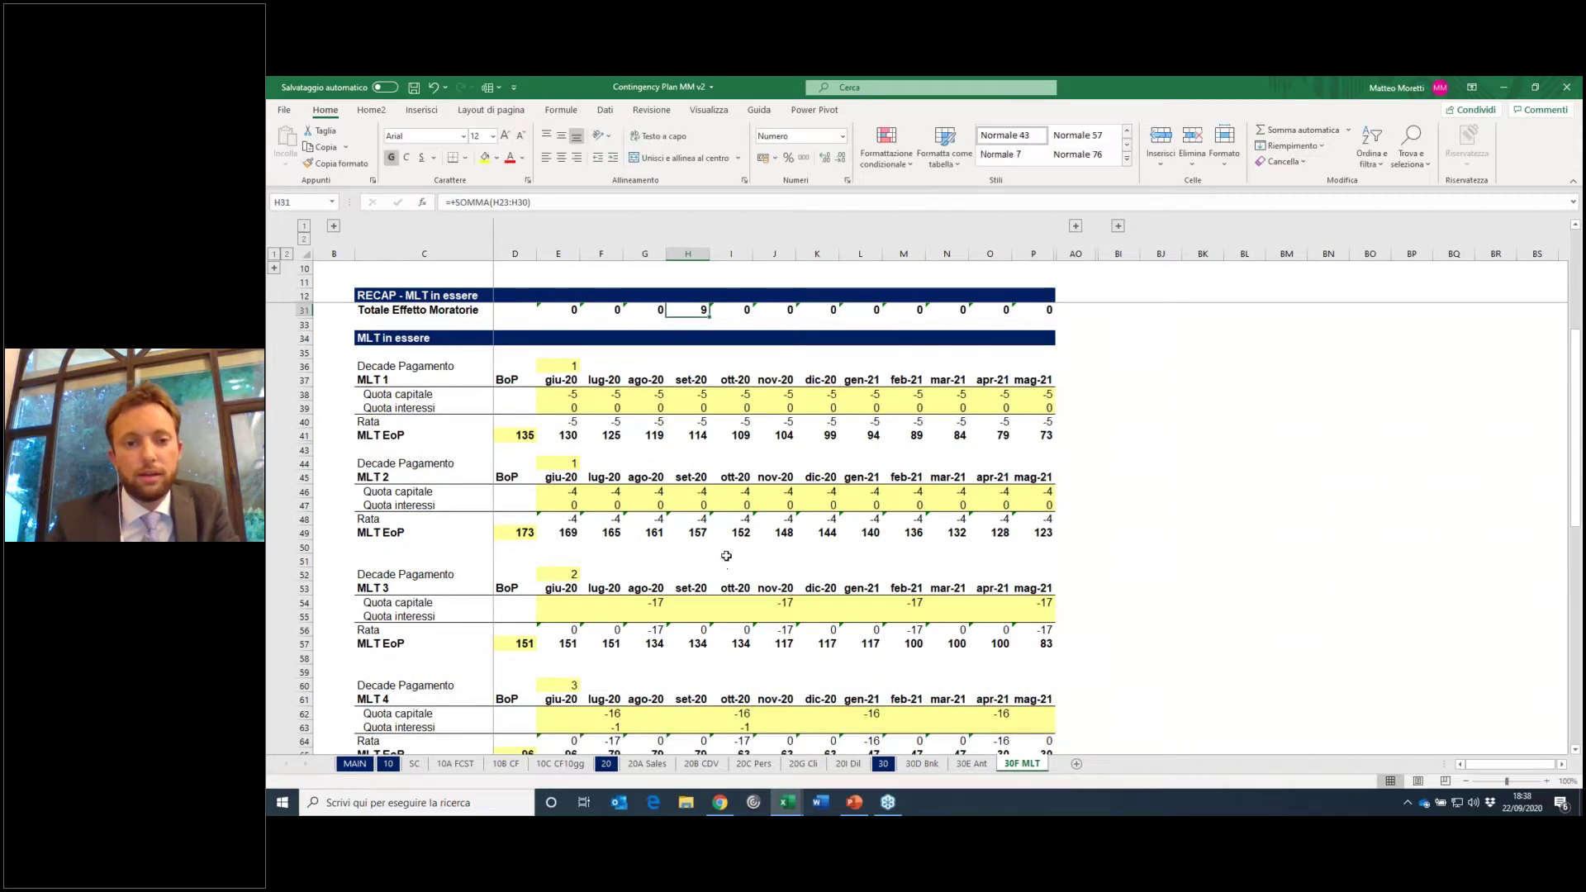
# Step: Extend the September Moratoria formulas of MLT1 to MLT4 through January 2021, keeping February to May 2021 empty
pyautogui.scroll(2, 726, 556)
pyautogui.moveTo(704, 339); pyautogui.dragTo(1039, 389)
pyautogui.moveTo(902, 339); pyautogui.dragTo(1041, 381)
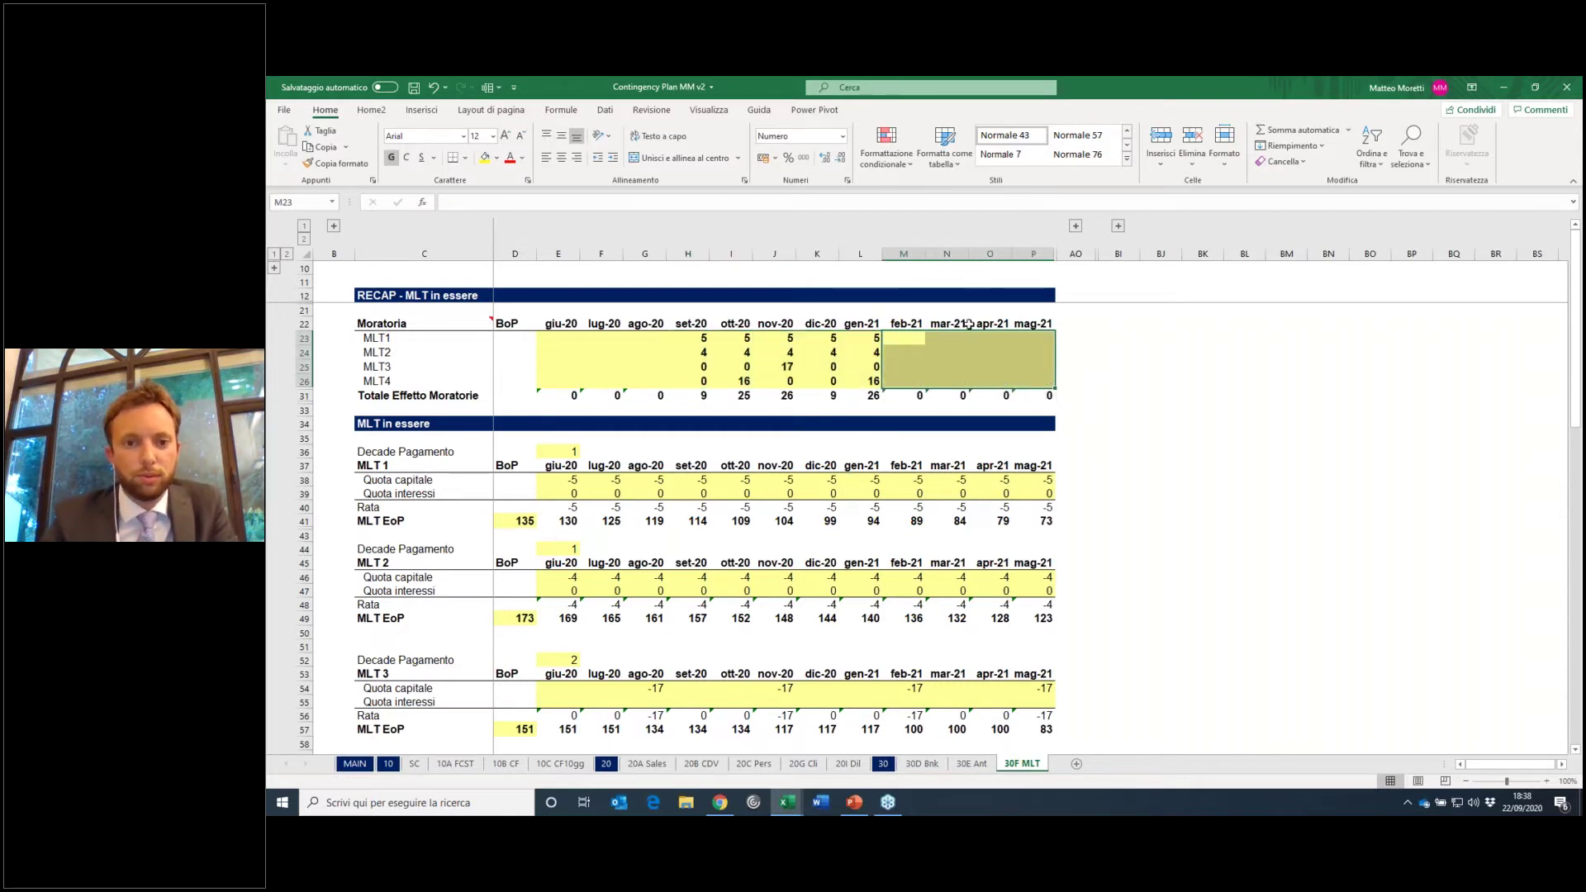
# Step: Copy the September–February Fabbisogno / Disponibilità figures from 10B CF into the Moratoria row on the SC sheet as values
pyautogui.click(496, 764)
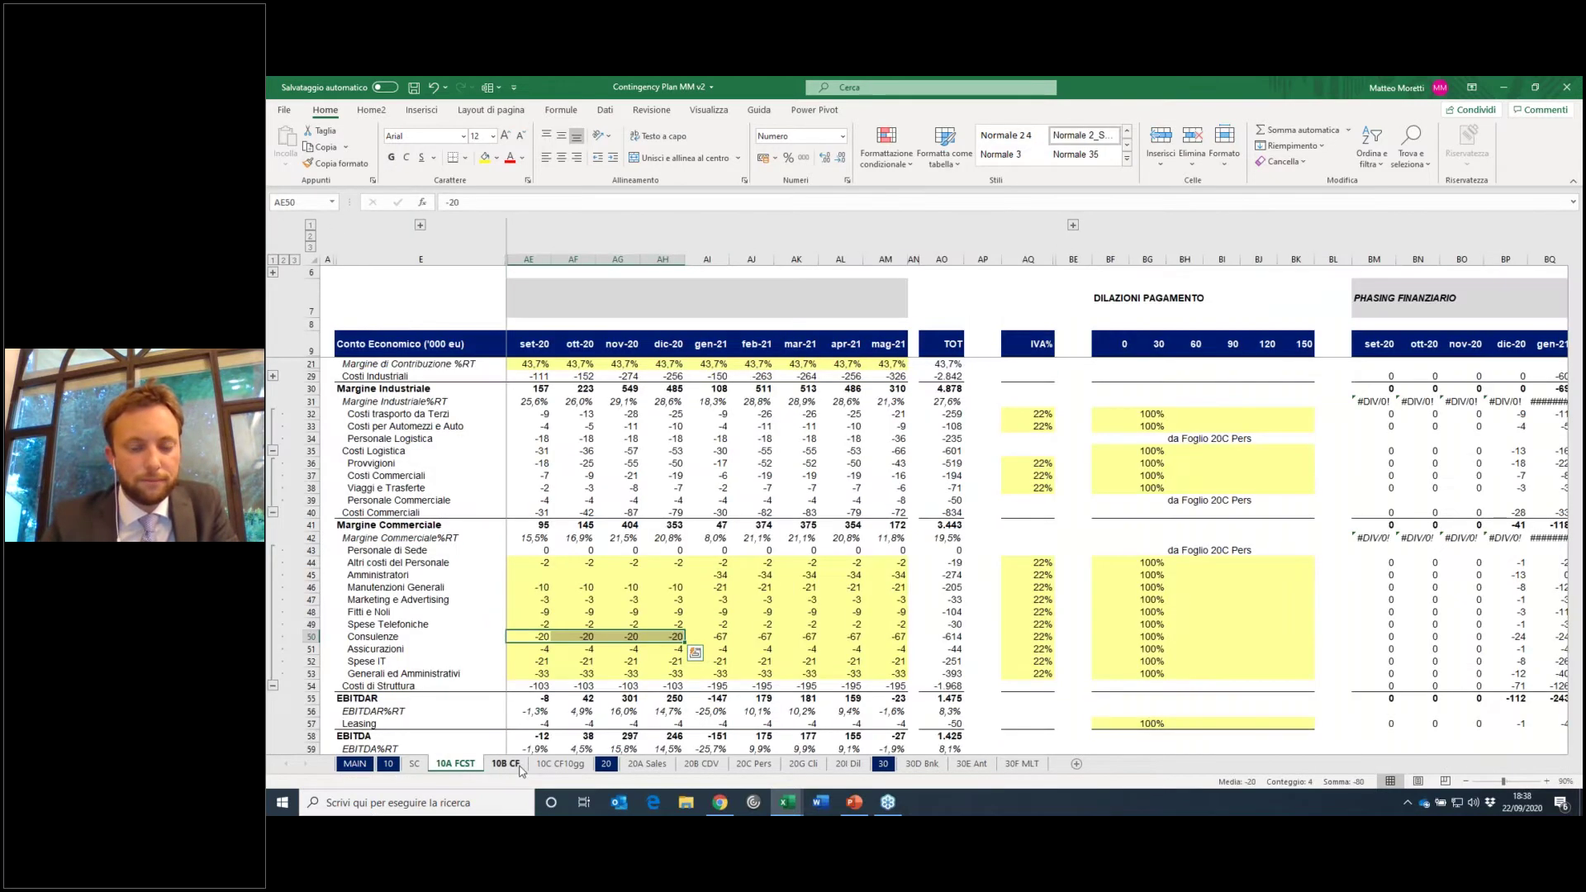
pyautogui.moveTo(900, 571); pyautogui.dragTo(1189, 571)
pyautogui.hotkey('ctrl', 'c')
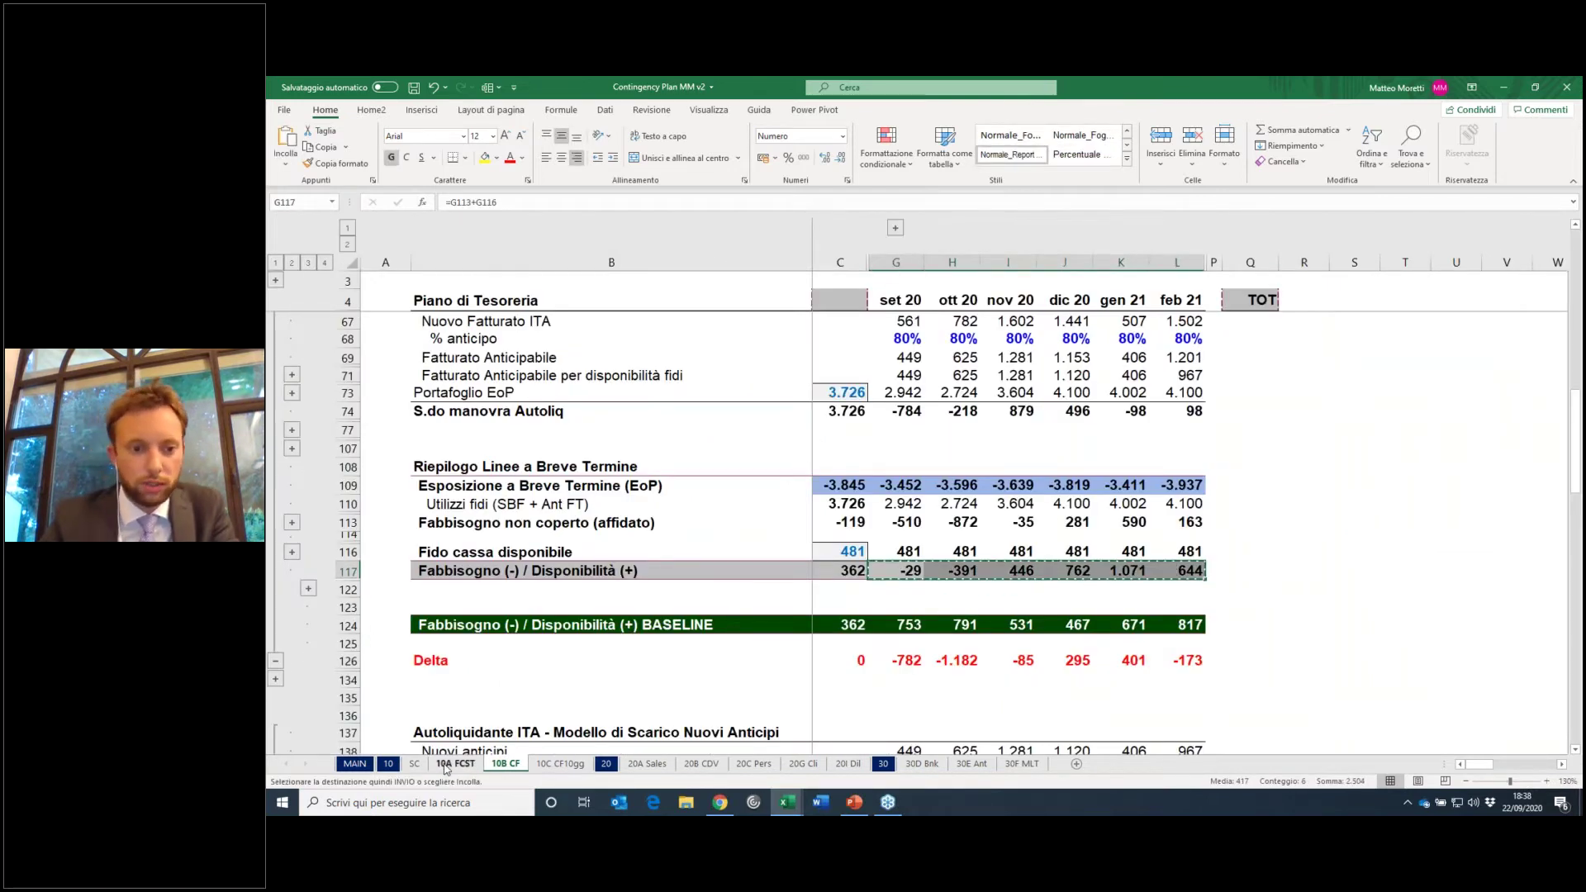
pyautogui.click(414, 764)
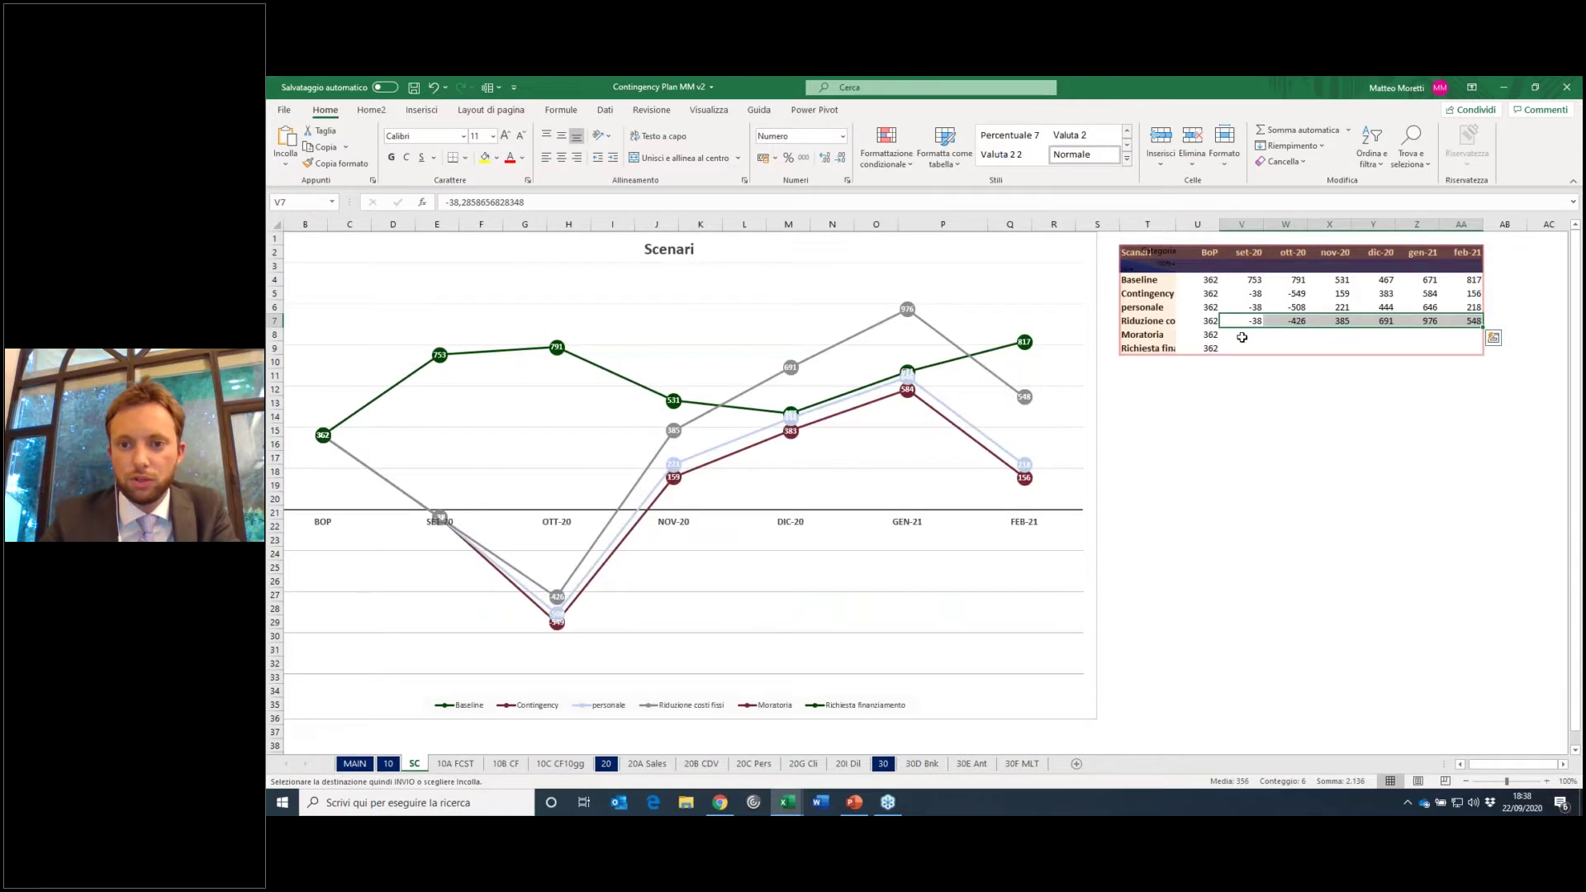
pyautogui.rightClick(1241, 334)
pyautogui.click(1289, 407)
pyautogui.press('Escape')
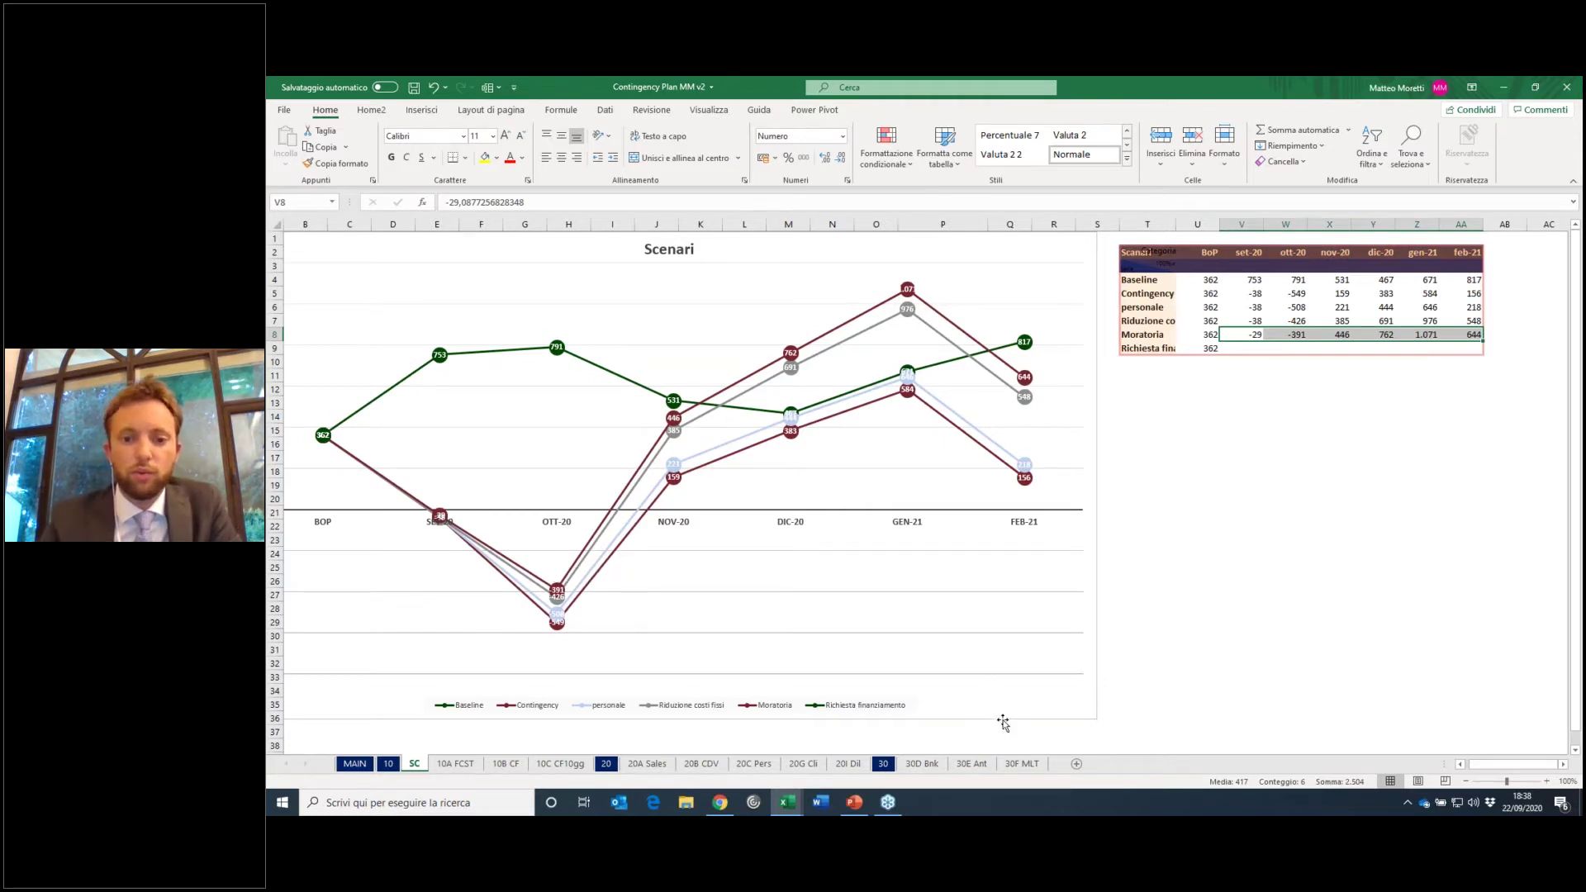
# Step: On the 30F MLT sheet, enter a new loan of 500 as the October 2020 Quota capitale of MLT 5
pyautogui.click(1020, 763)
pyautogui.scroll(-1, 793, 466)
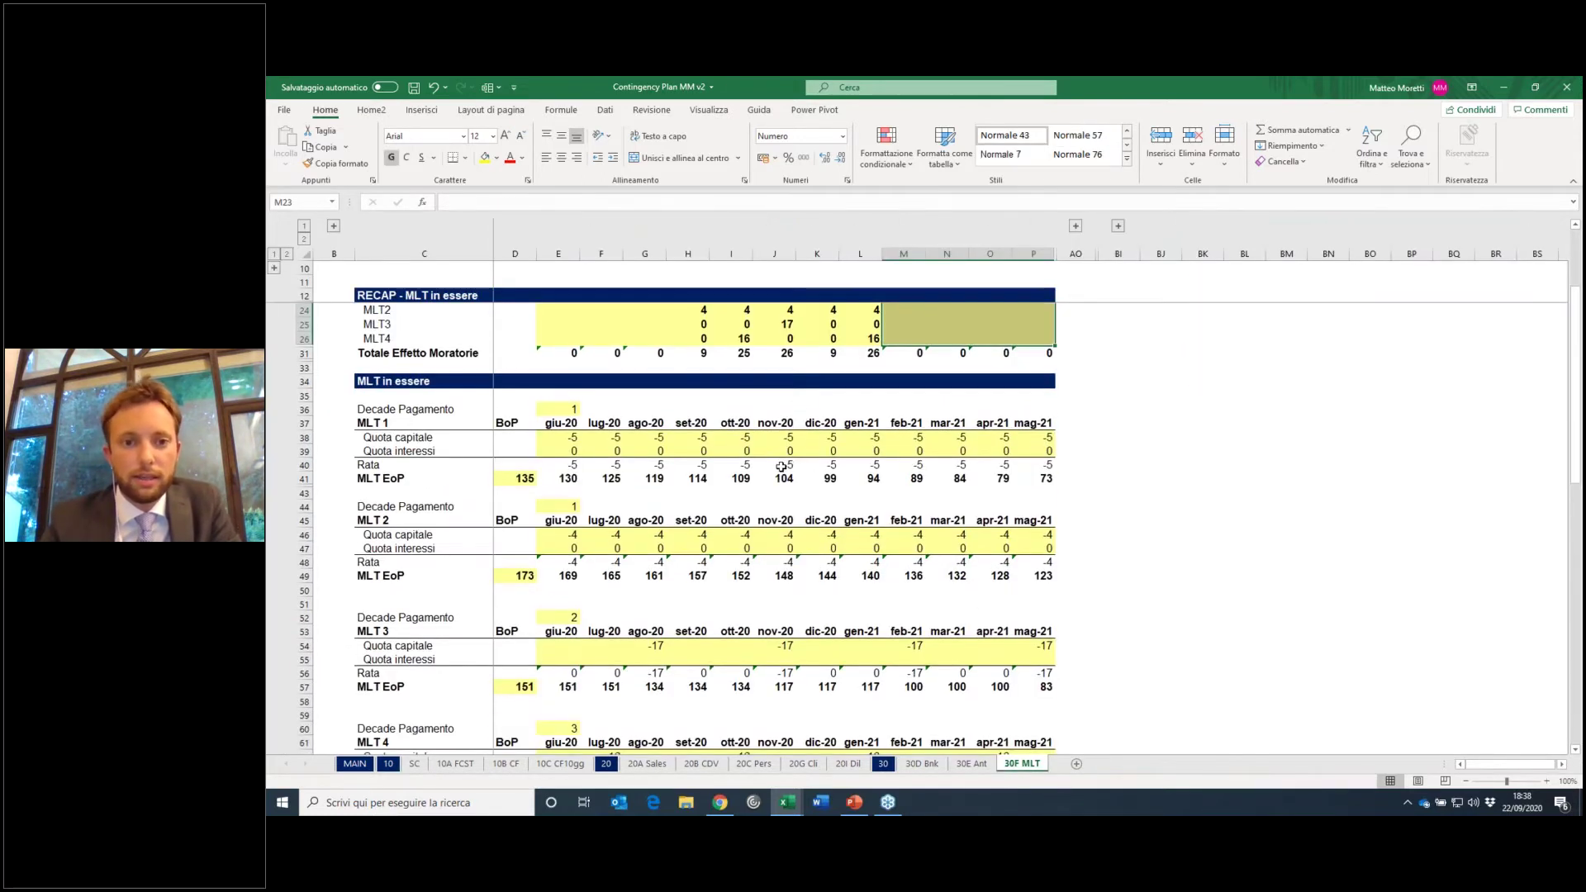
pyautogui.scroll(-6, 779, 472)
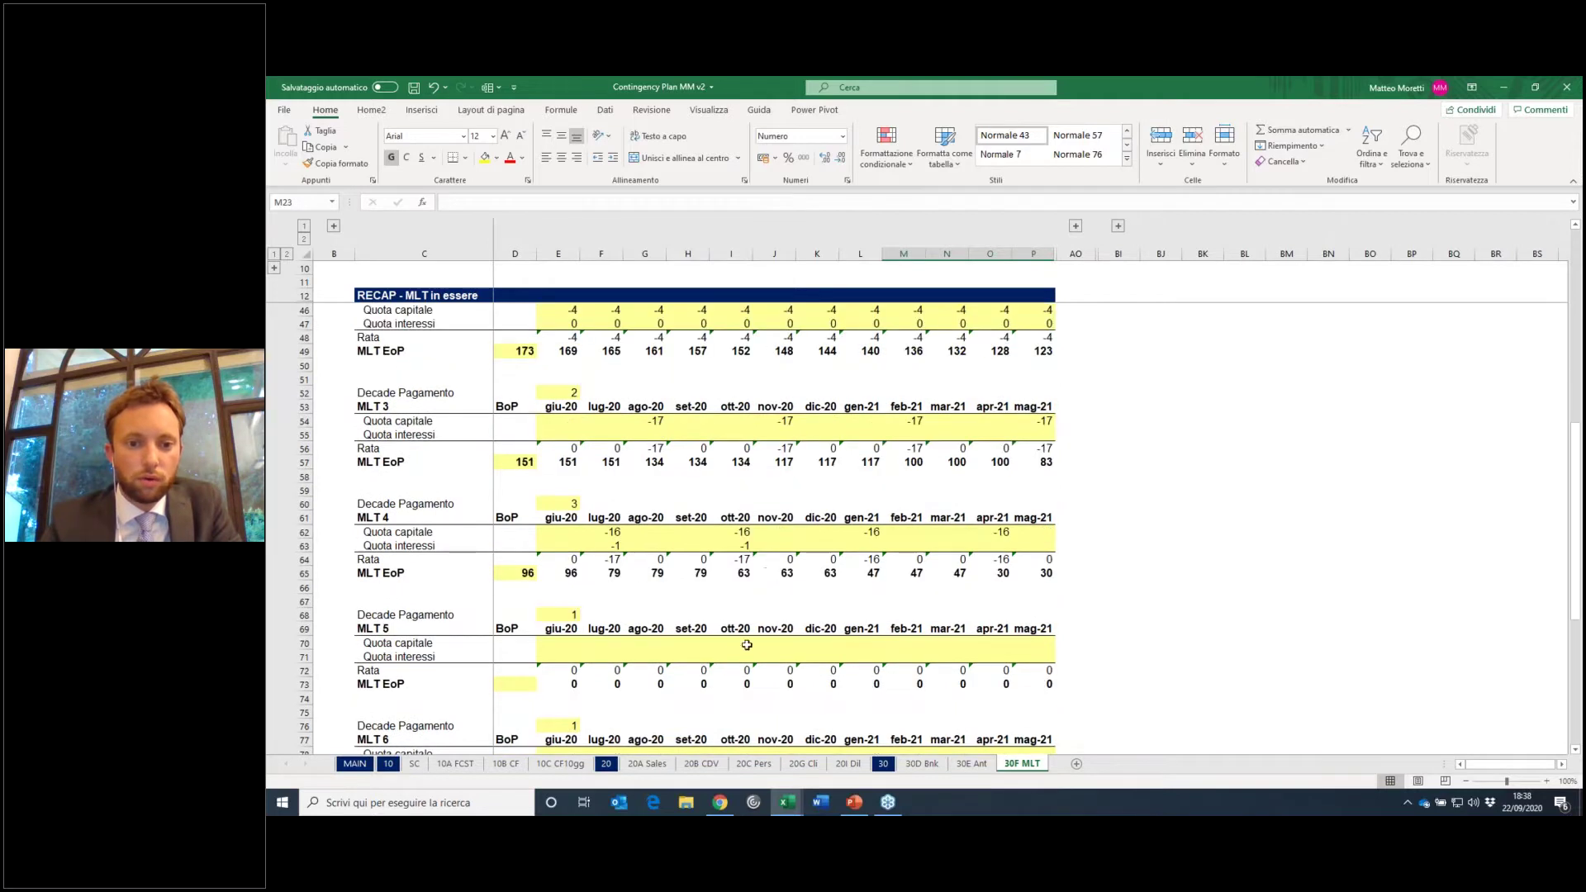
pyautogui.click(736, 647)
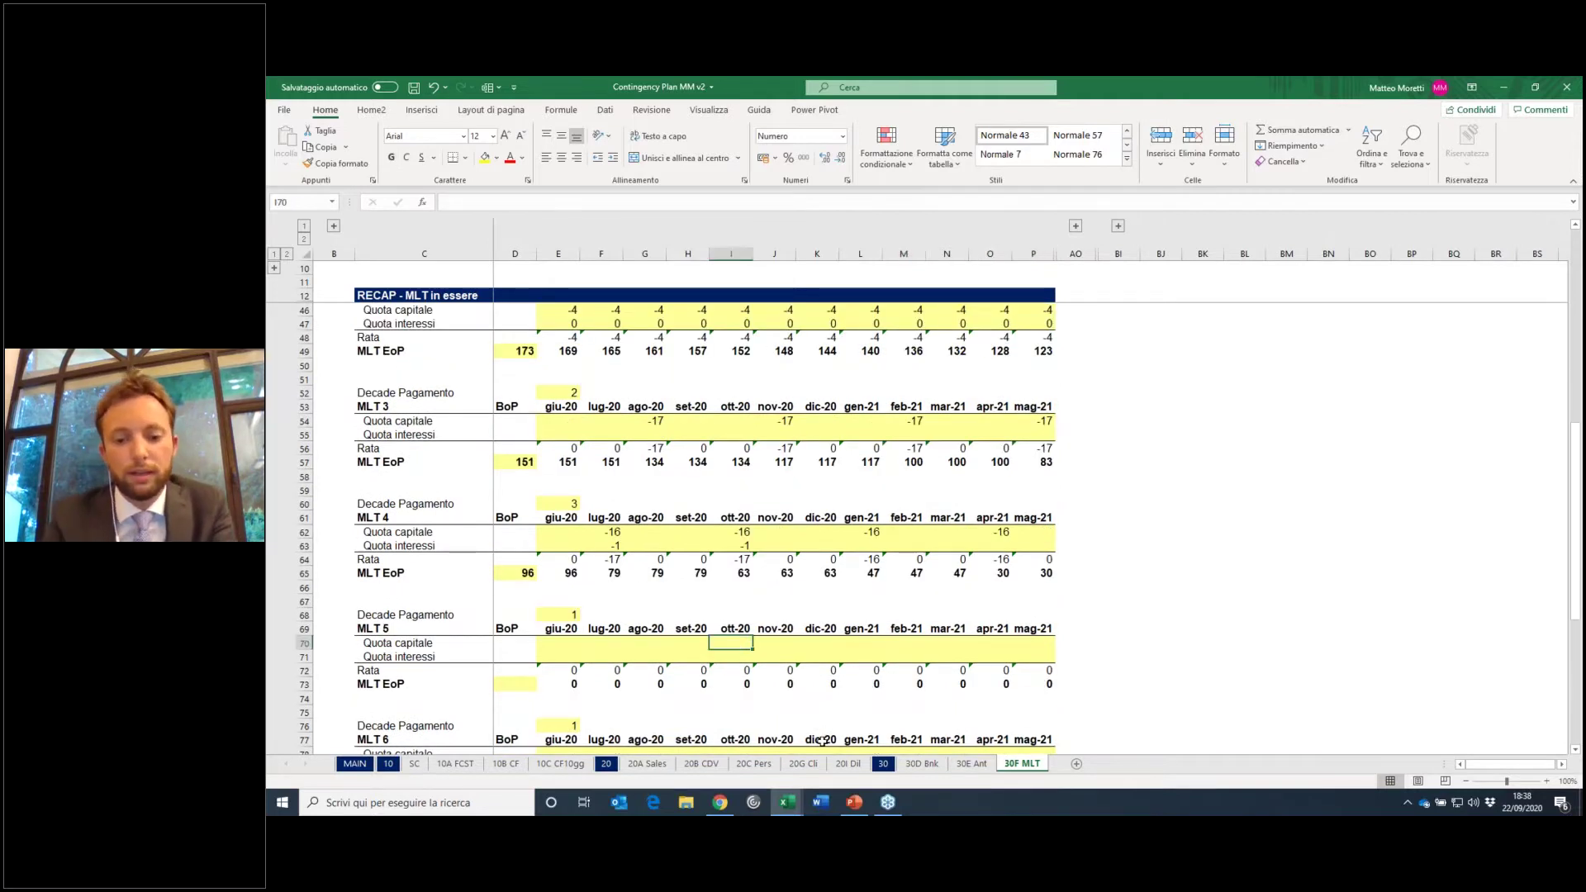
pyautogui.write('500')
pyautogui.press('Return')
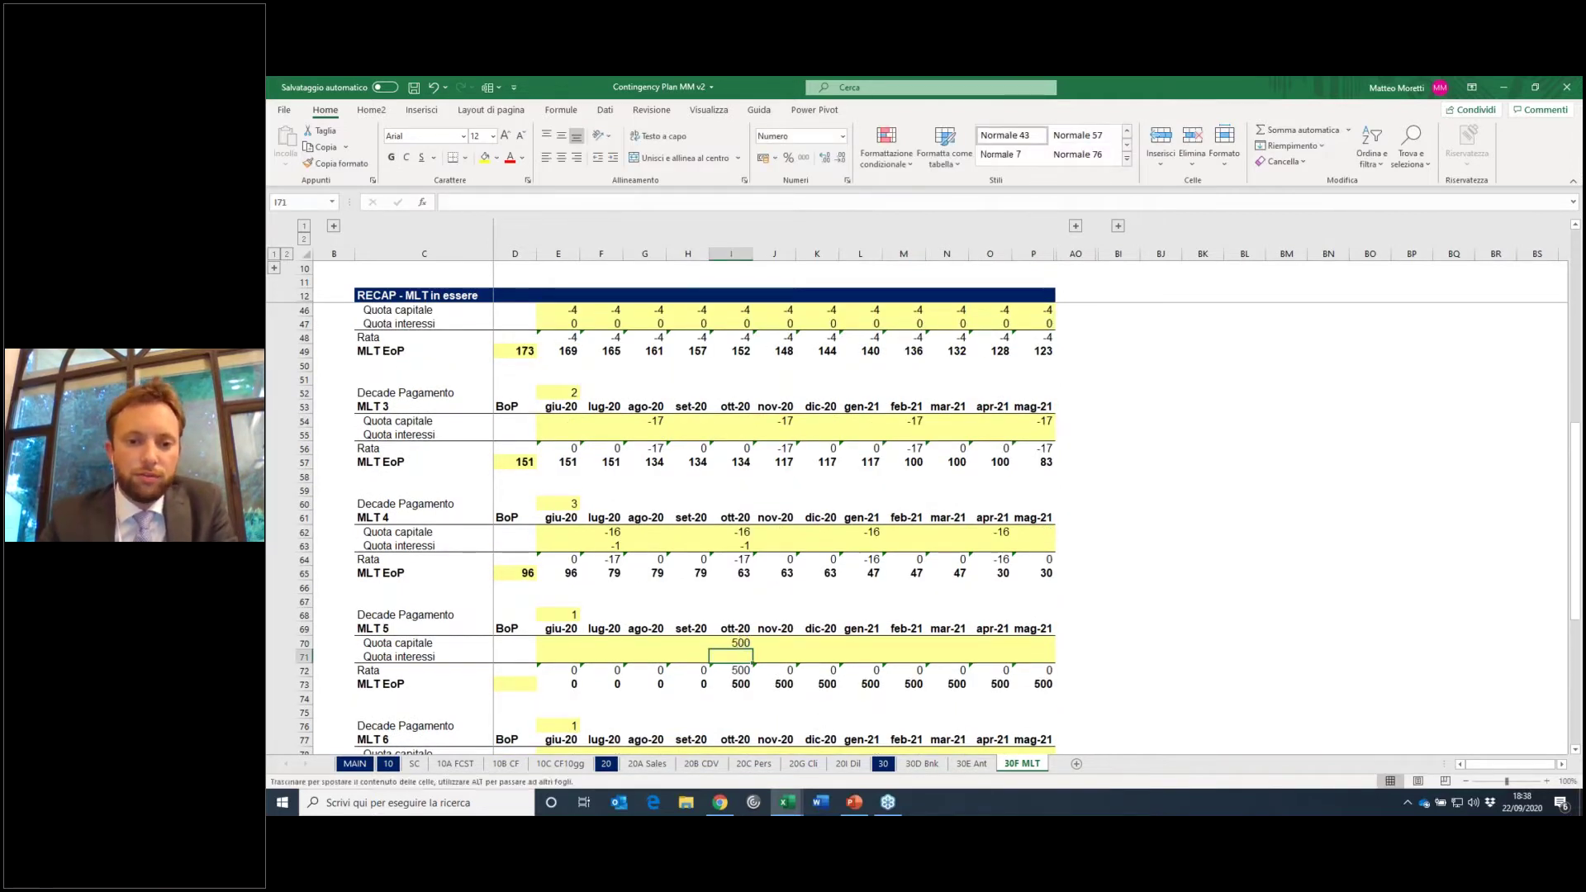
pyautogui.press('Up')
# Step: Try calculating the November 2020 Quota interessi of MLT 5 with the formula -I70*0,01/12
pyautogui.click(793, 654)
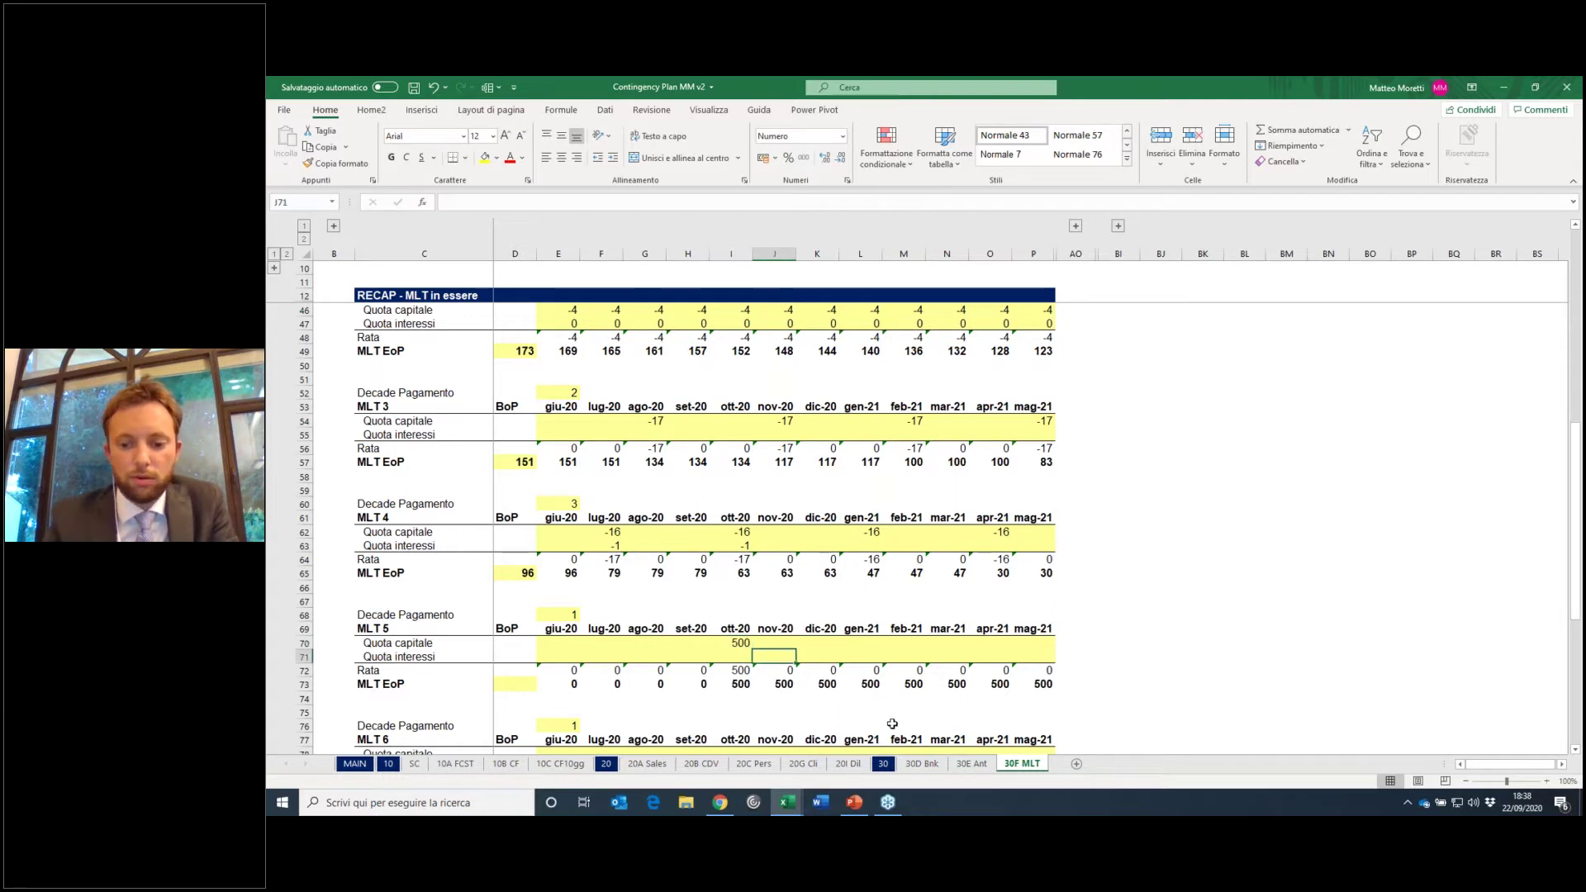
pyautogui.write('-')
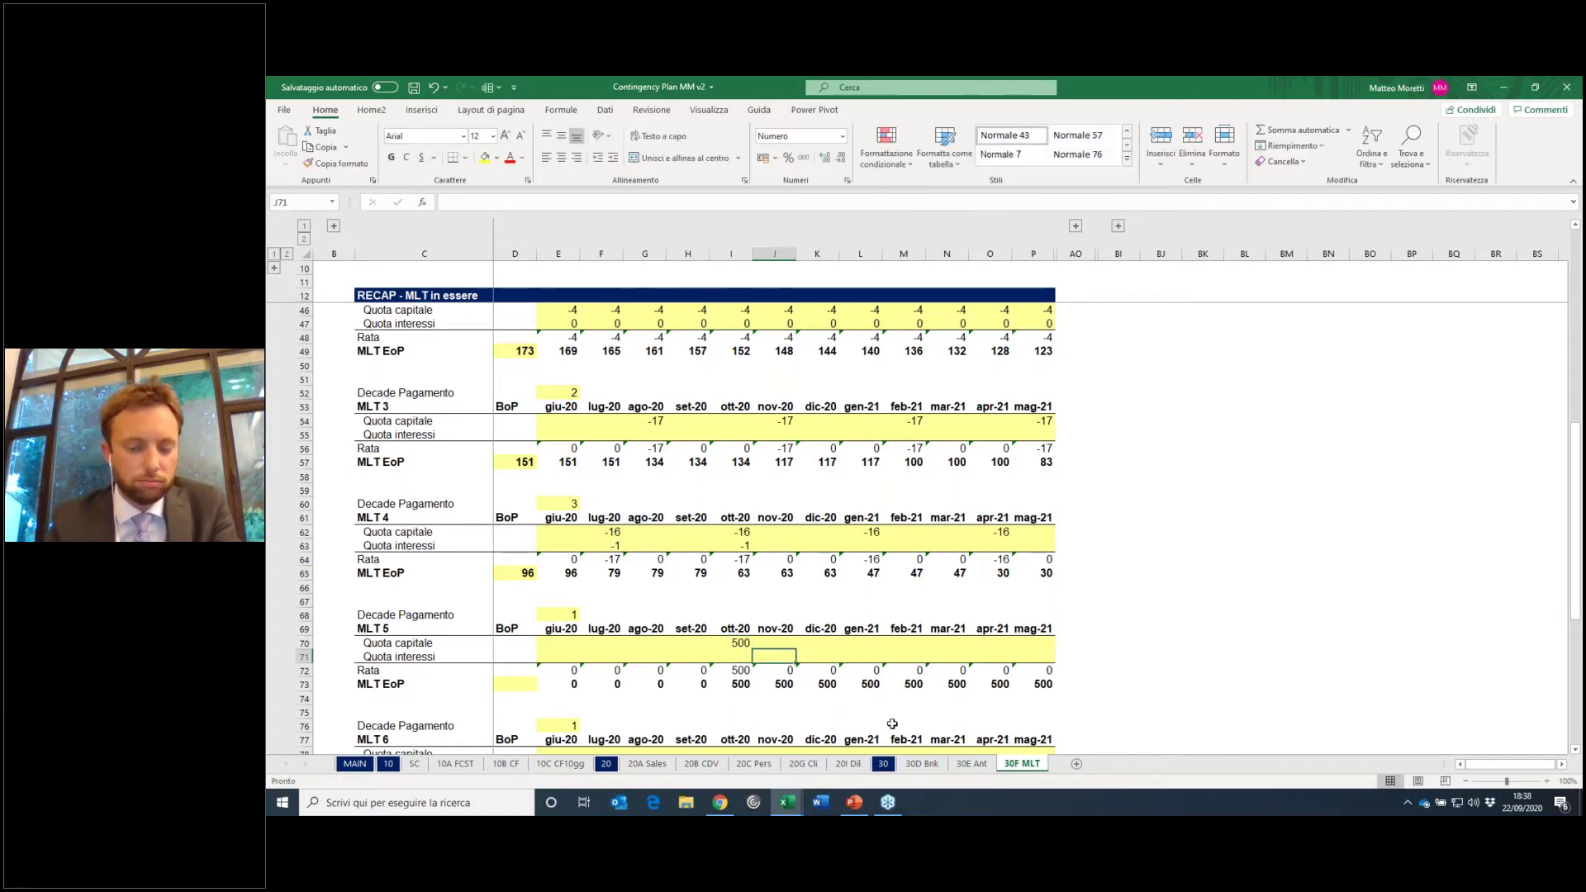
pyautogui.press('Left')
pyautogui.press('Up')
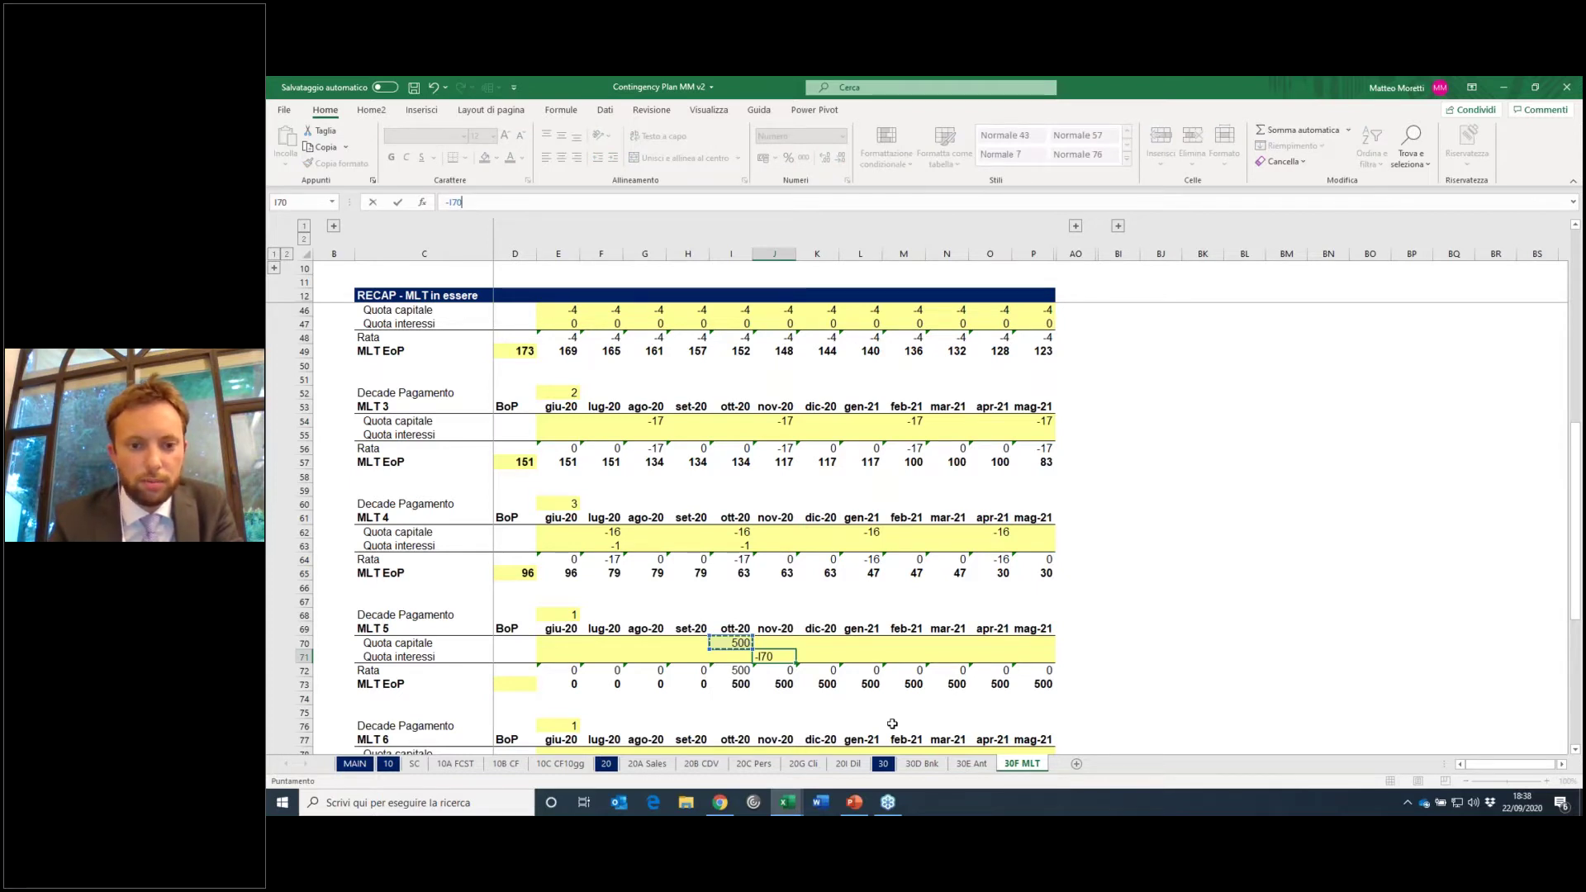
pyautogui.write('*')
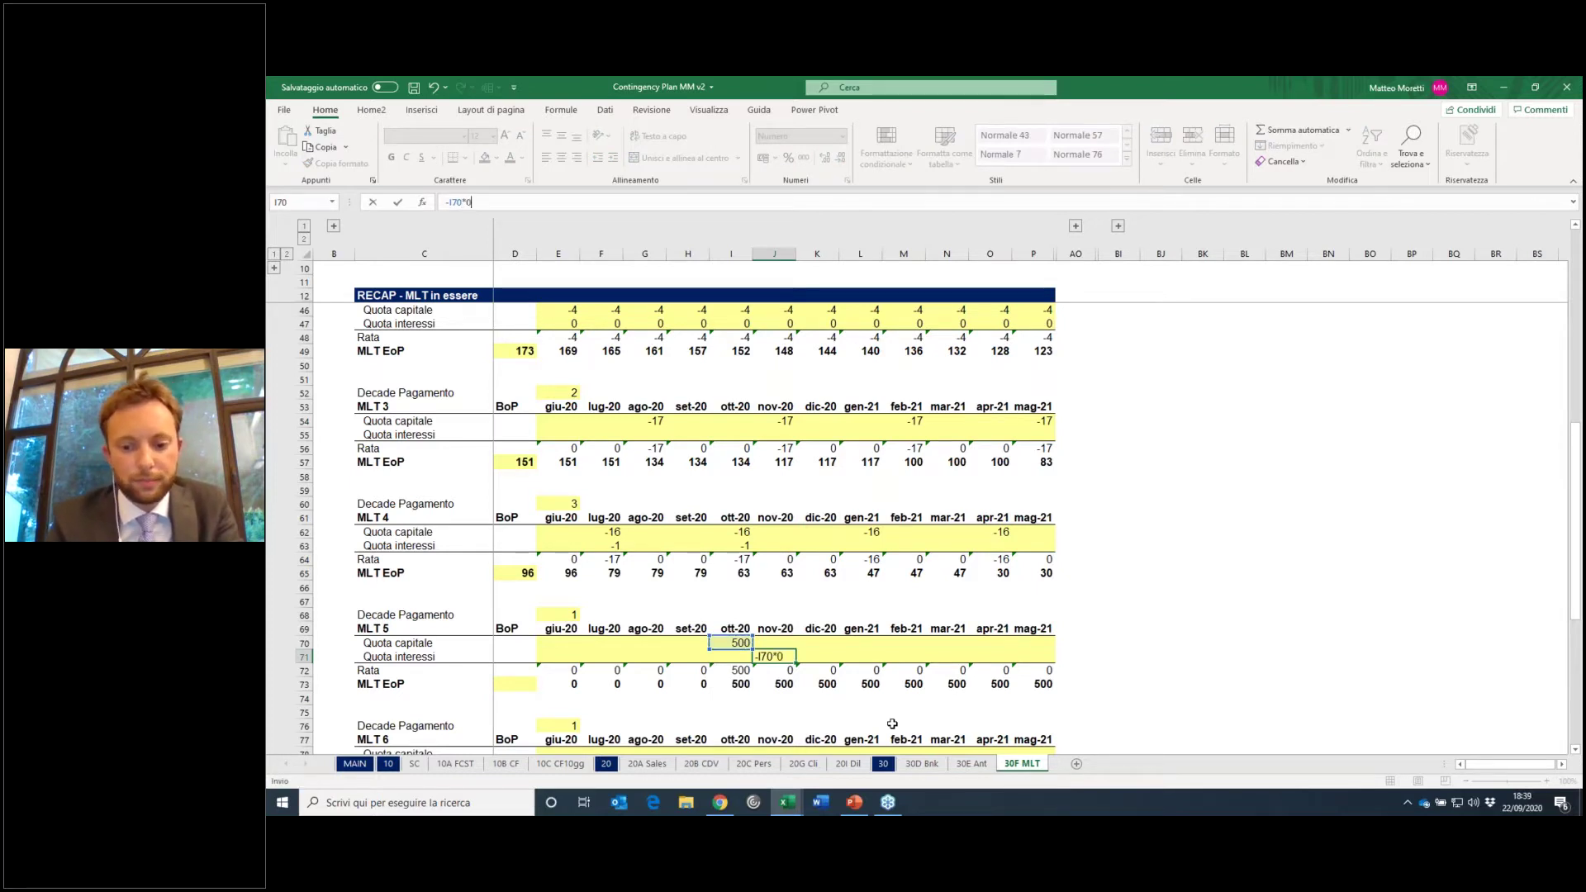
pyautogui.write('0,01')
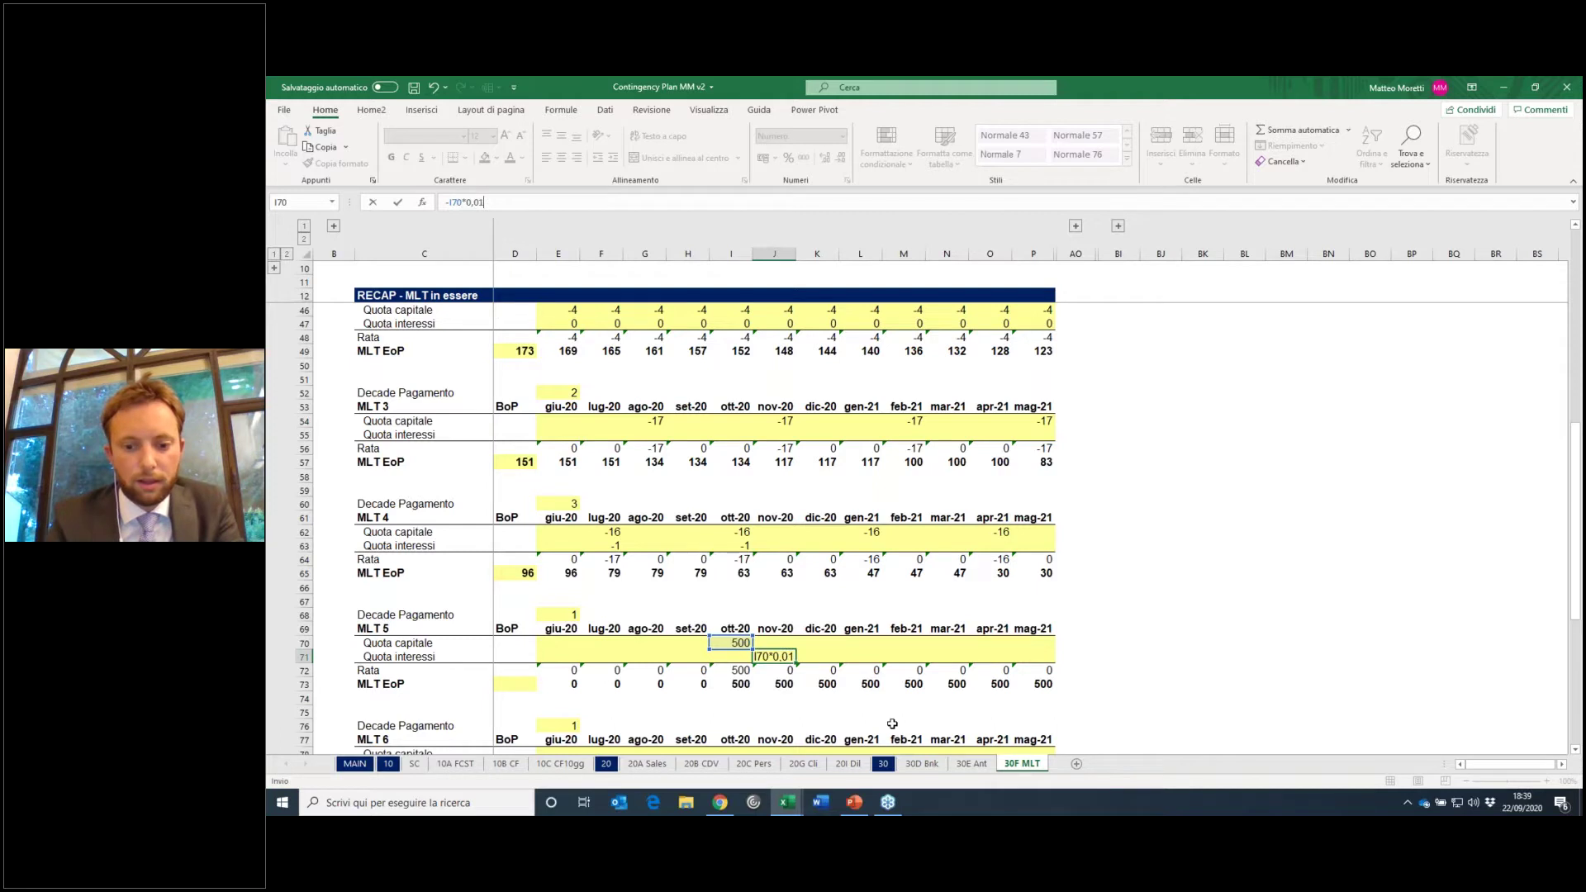
pyautogui.write('/12')
pyautogui.hotkey('ctrl', 'Return')
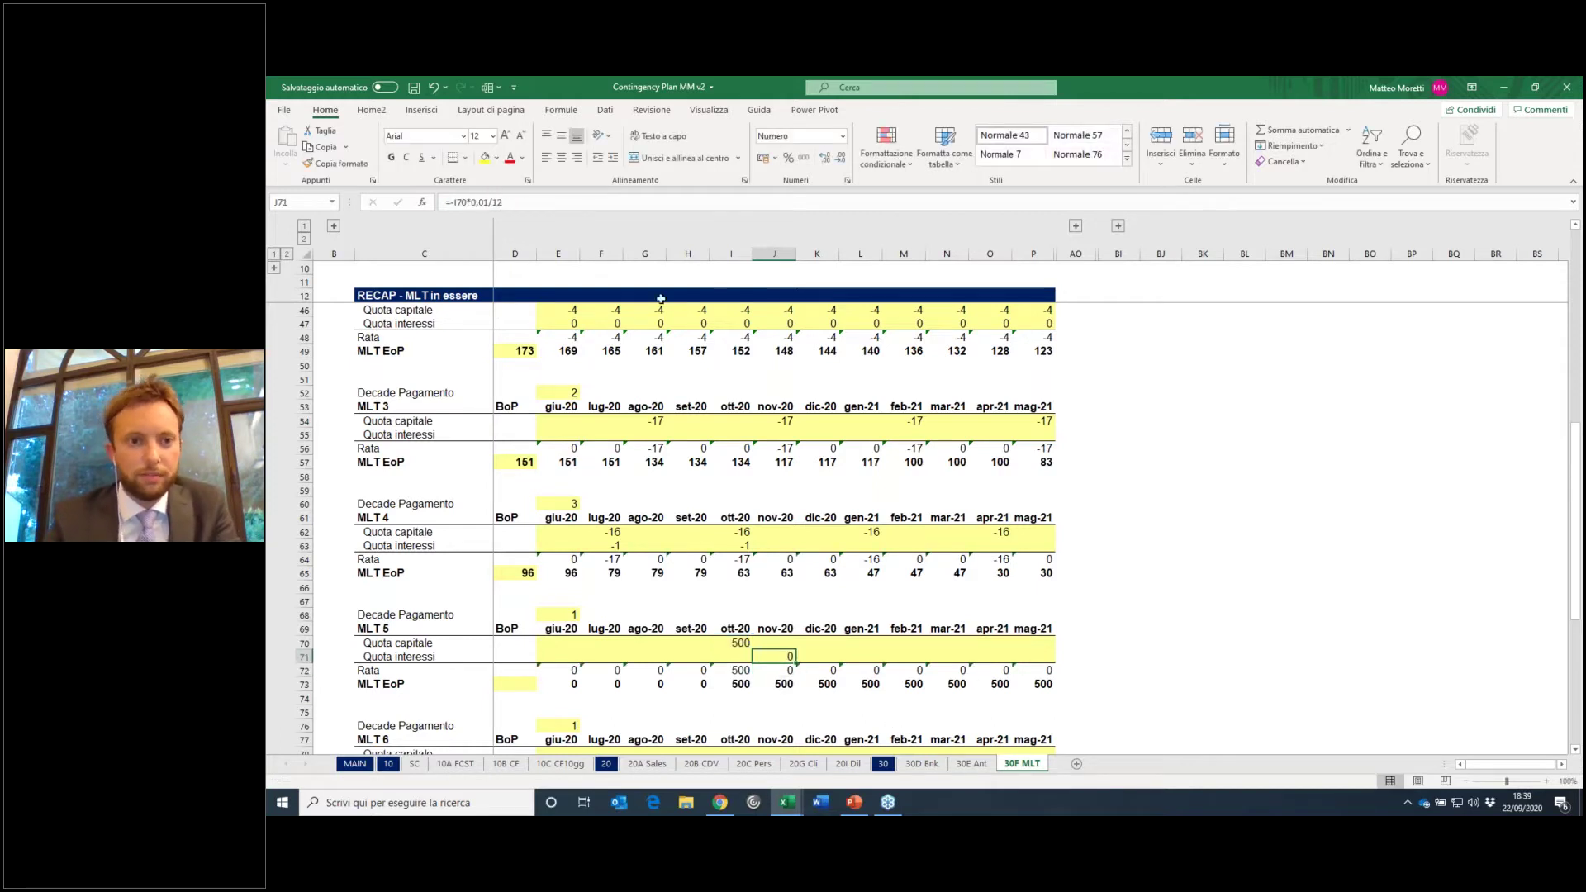
# Step: Try removing the division by 12 from the MLT 5 interest formula, and clear the November Quota interessi cell
pyautogui.press('F2')
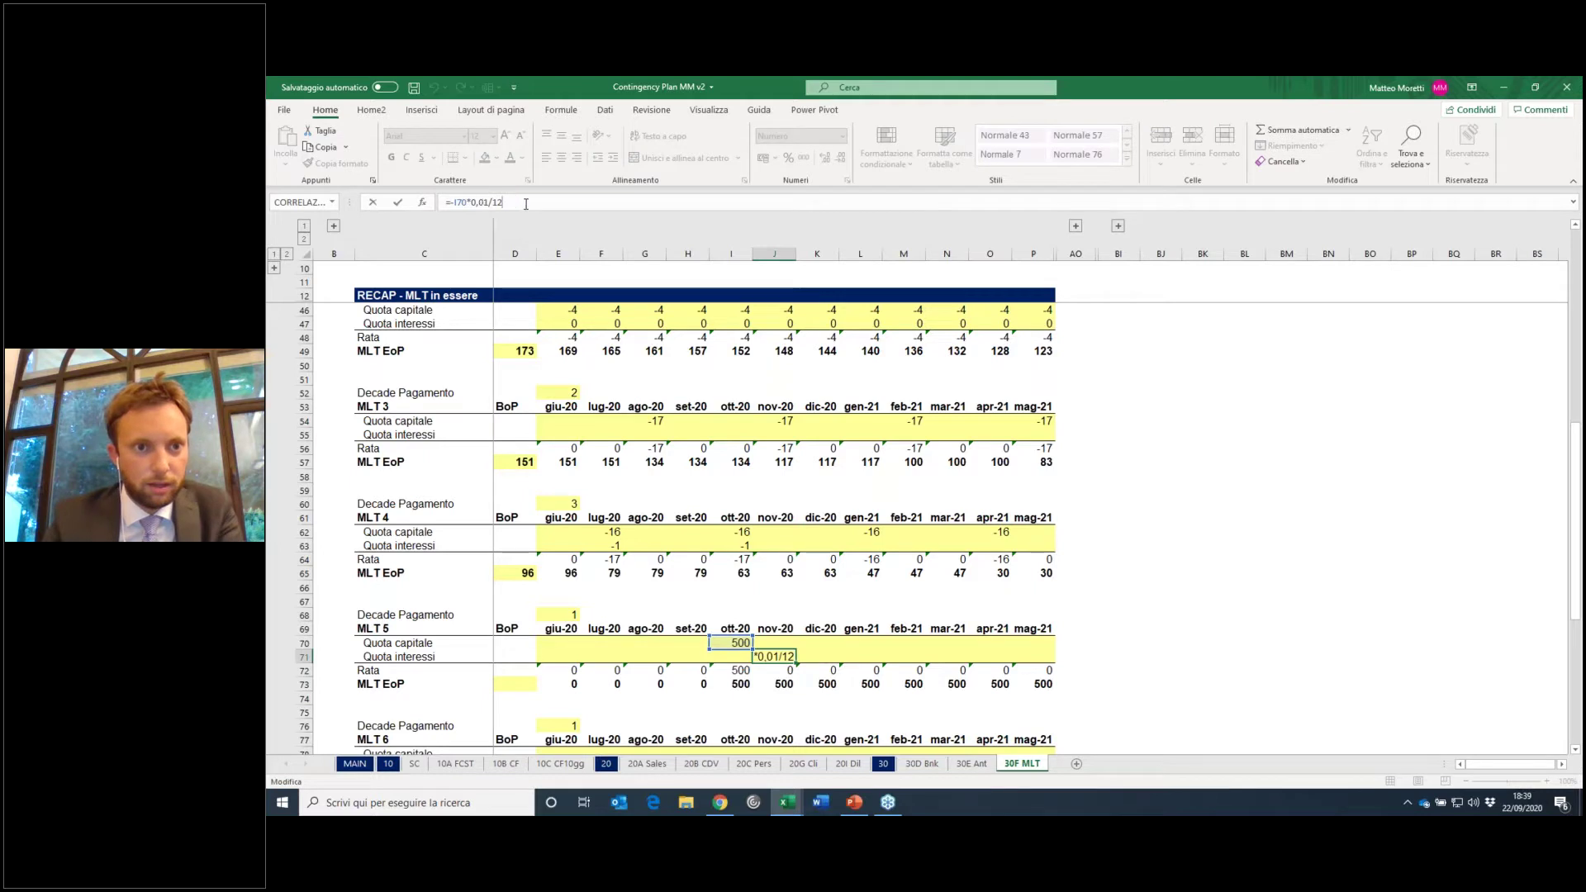
pyautogui.press('BackSpace')
pyautogui.press('BackSpace')
pyautogui.press('Return')
pyautogui.press('Escape')
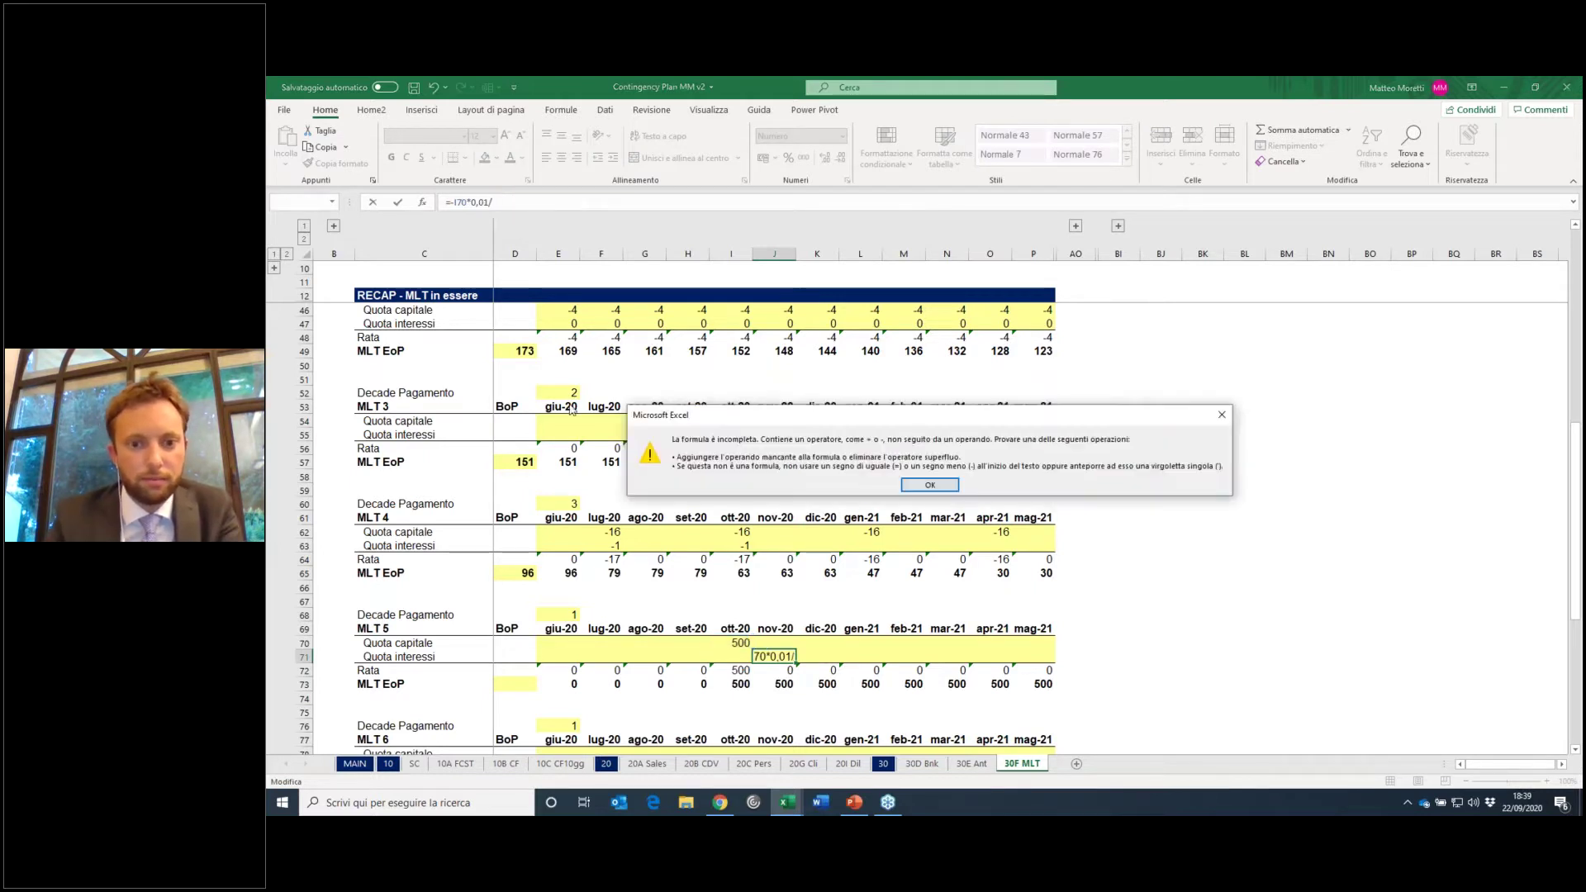
pyautogui.press('Return')
pyautogui.press('BackSpace')
pyautogui.press('Escape')
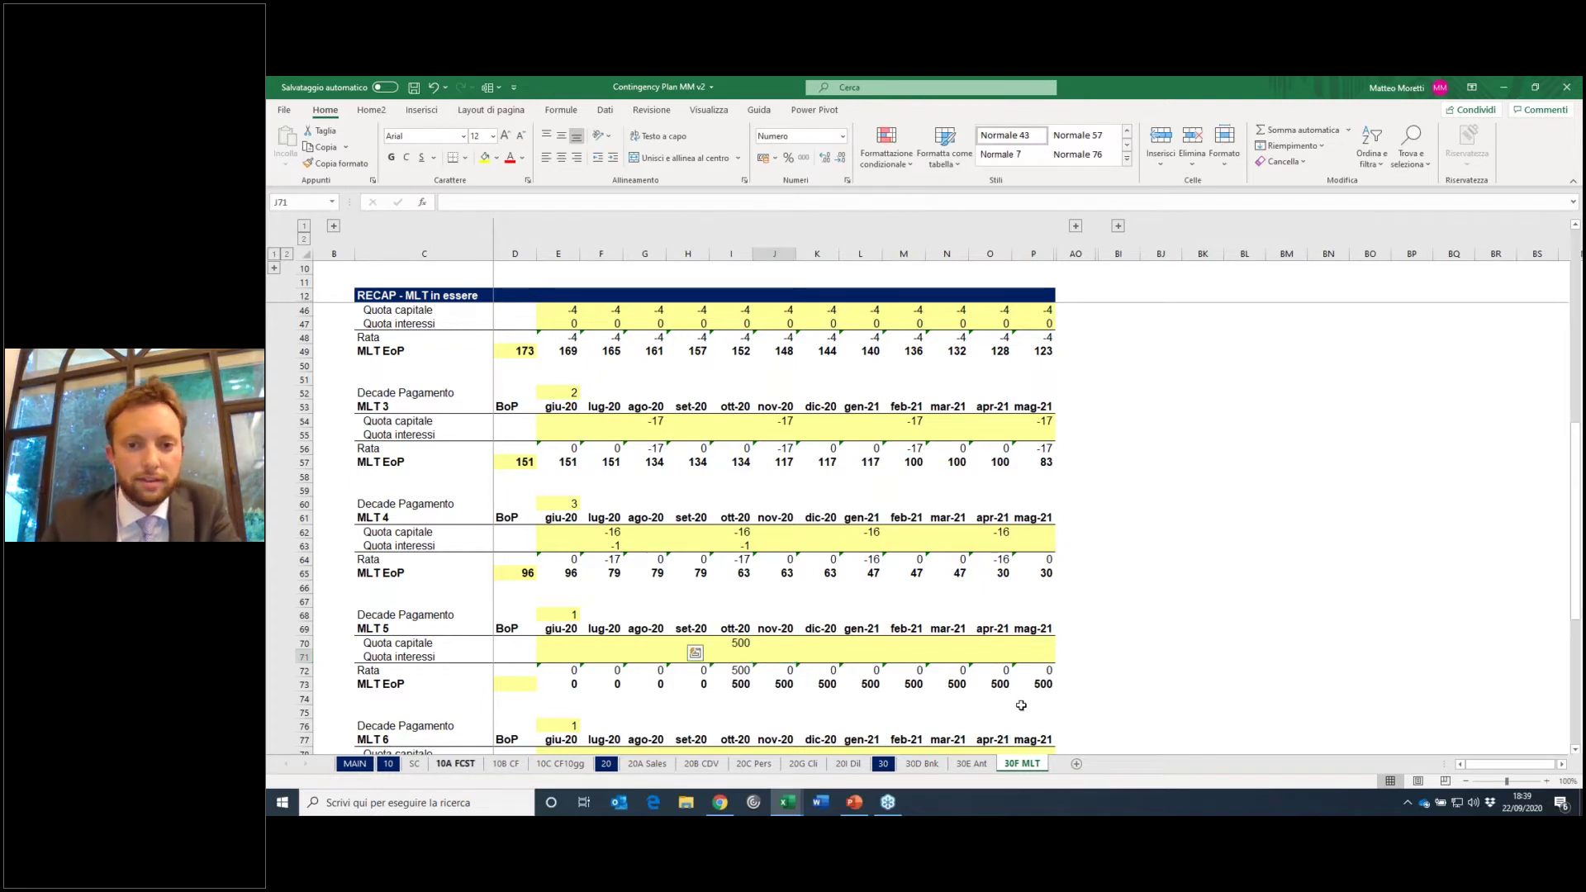
# Step: Check the September and October Fabbisogno / Disponibilità on 10B CF, and set the October 2020 Quota capitale of MLT 5 on 30F MLT to 700
pyautogui.click(455, 763)
pyautogui.click(506, 763)
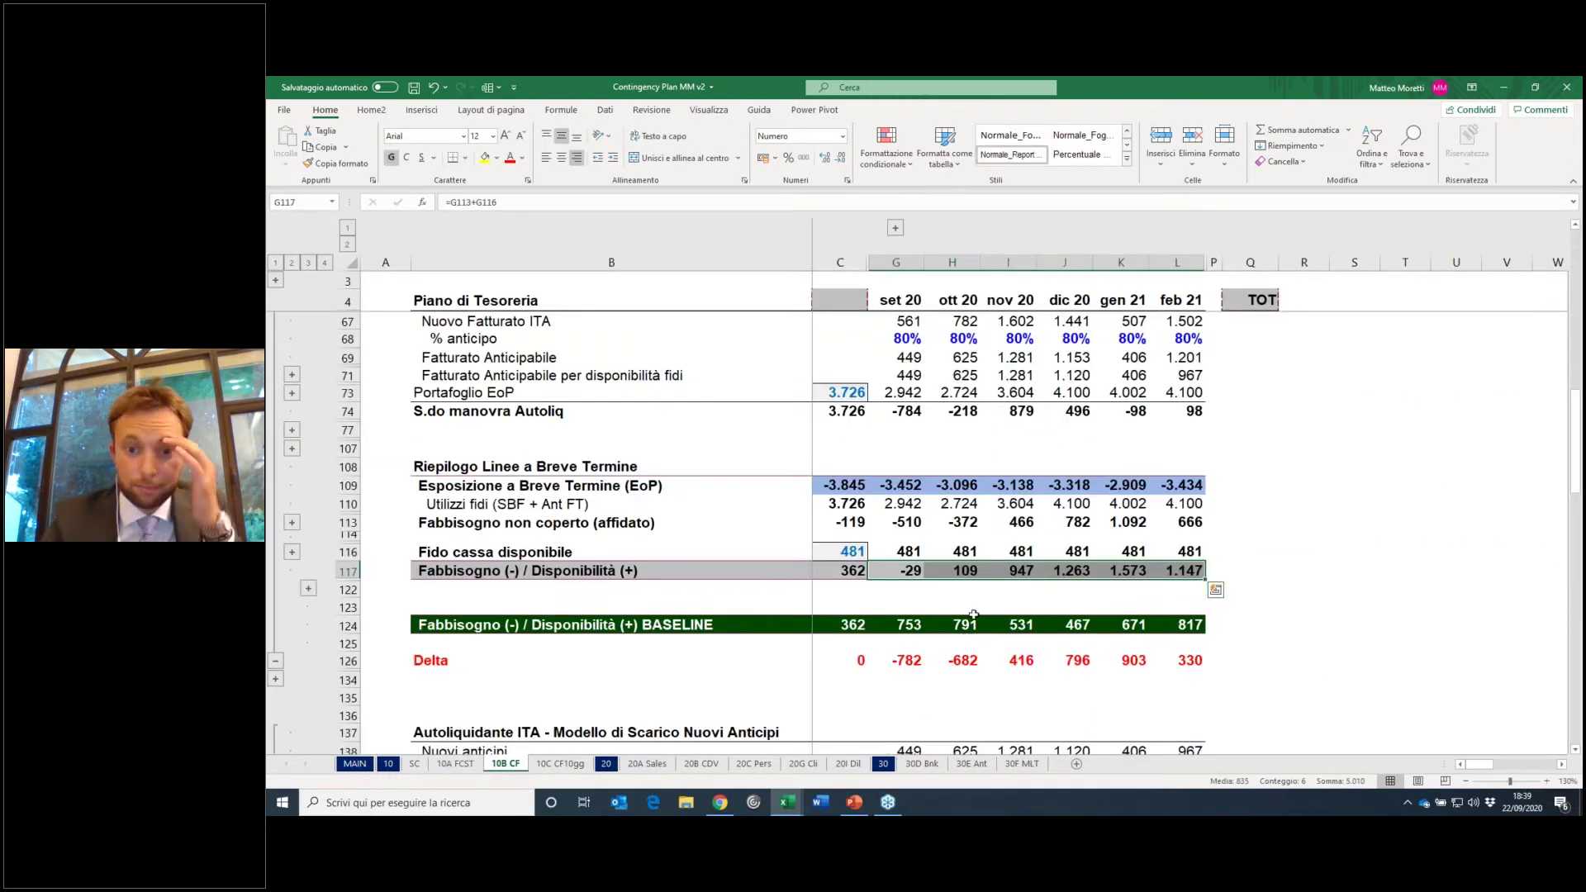
pyautogui.click(923, 578)
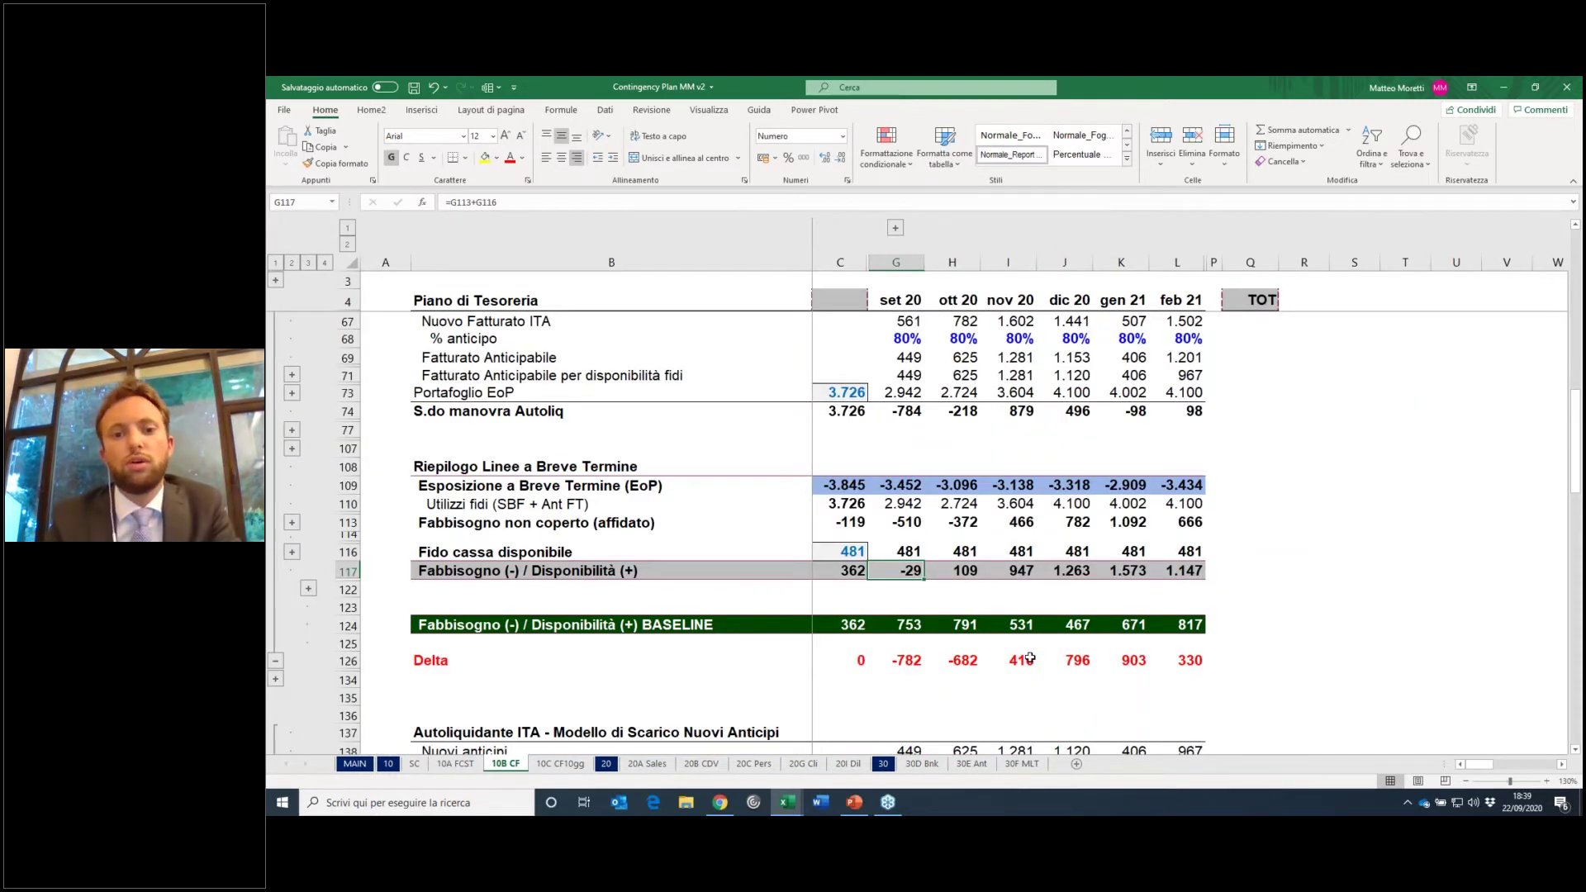
pyautogui.hotkey('shift', 'Right')
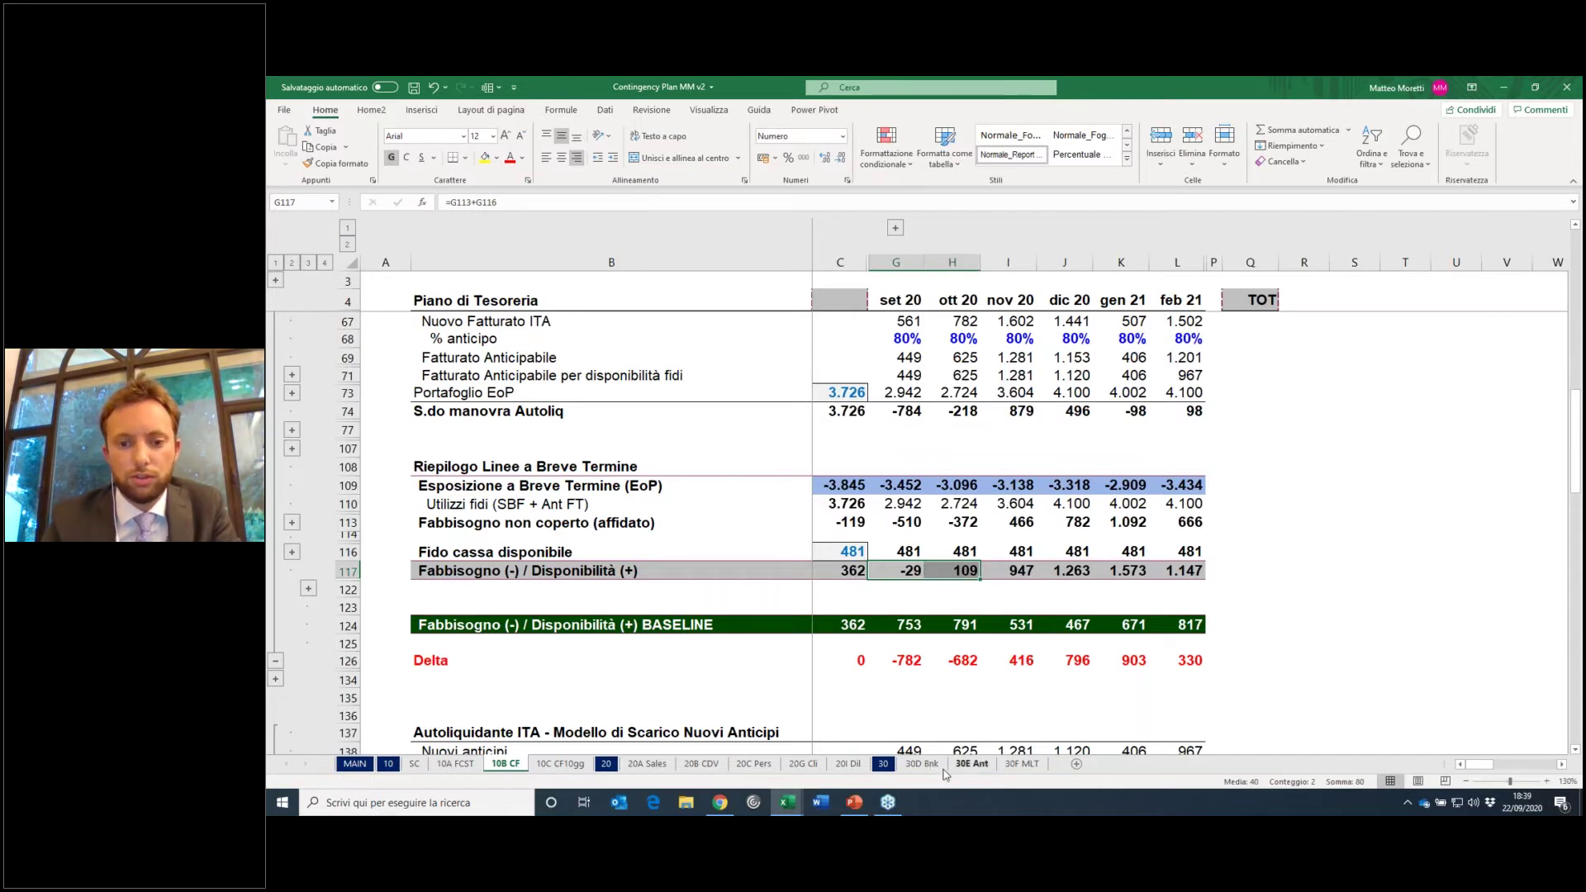
pyautogui.click(1022, 763)
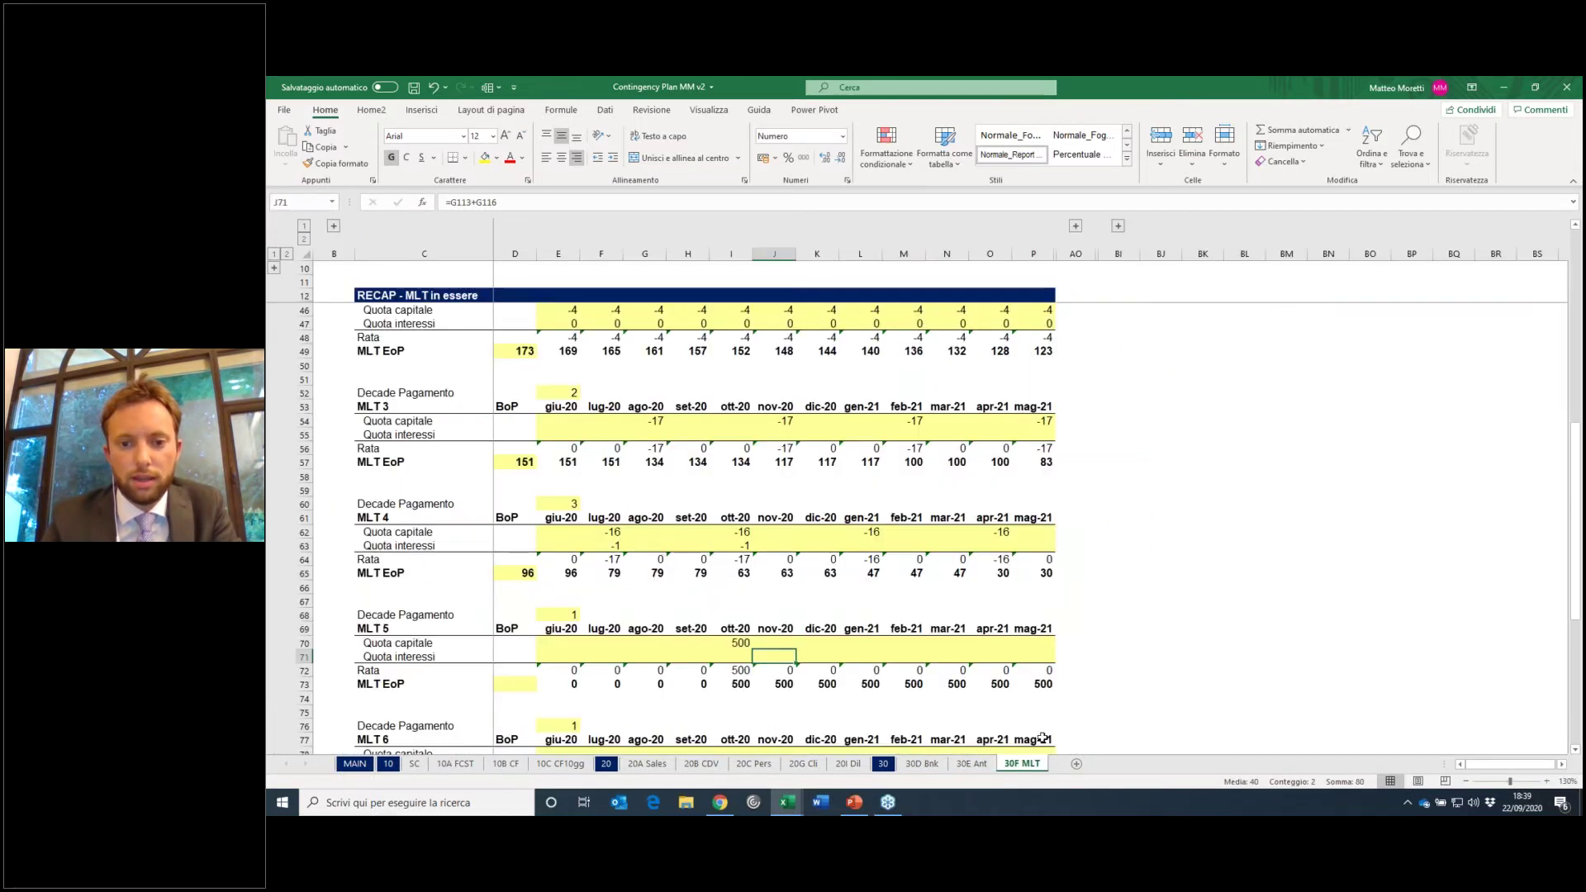
pyautogui.click(725, 643)
pyautogui.write('700')
pyautogui.press('Return')
# Step: Copy the September–February Fabbisogno / Disponibilità figures from 10B CF into the Richiesta finanziamento row on the SC sheet as values
pyautogui.click(506, 763)
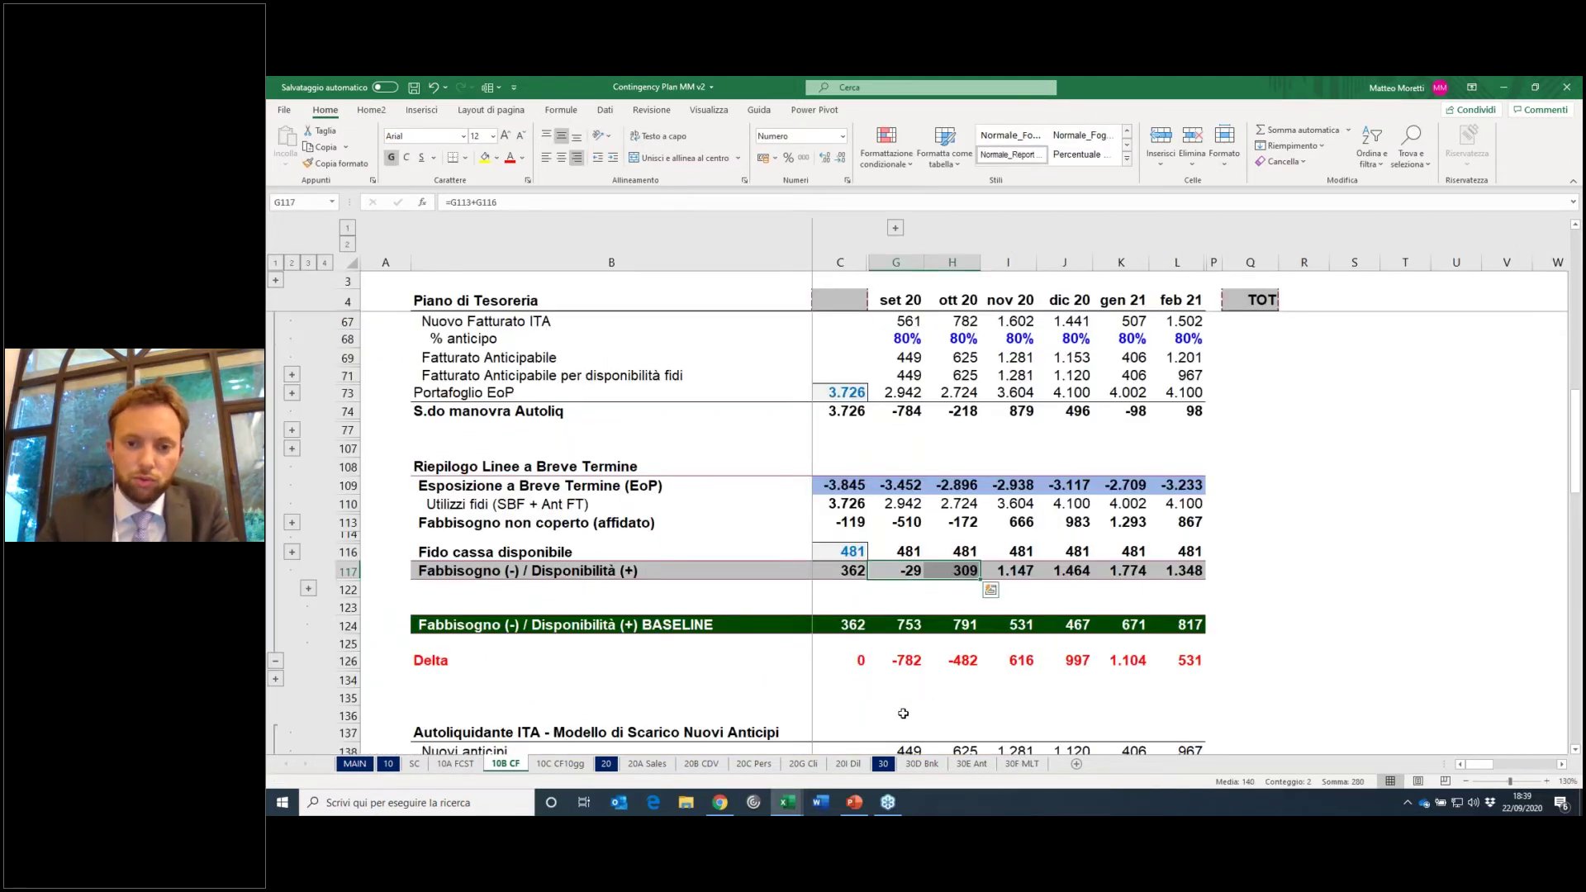
pyautogui.click(911, 572)
pyautogui.moveTo(911, 571); pyautogui.dragTo(1189, 571)
pyautogui.hotkey('ctrl', 'c')
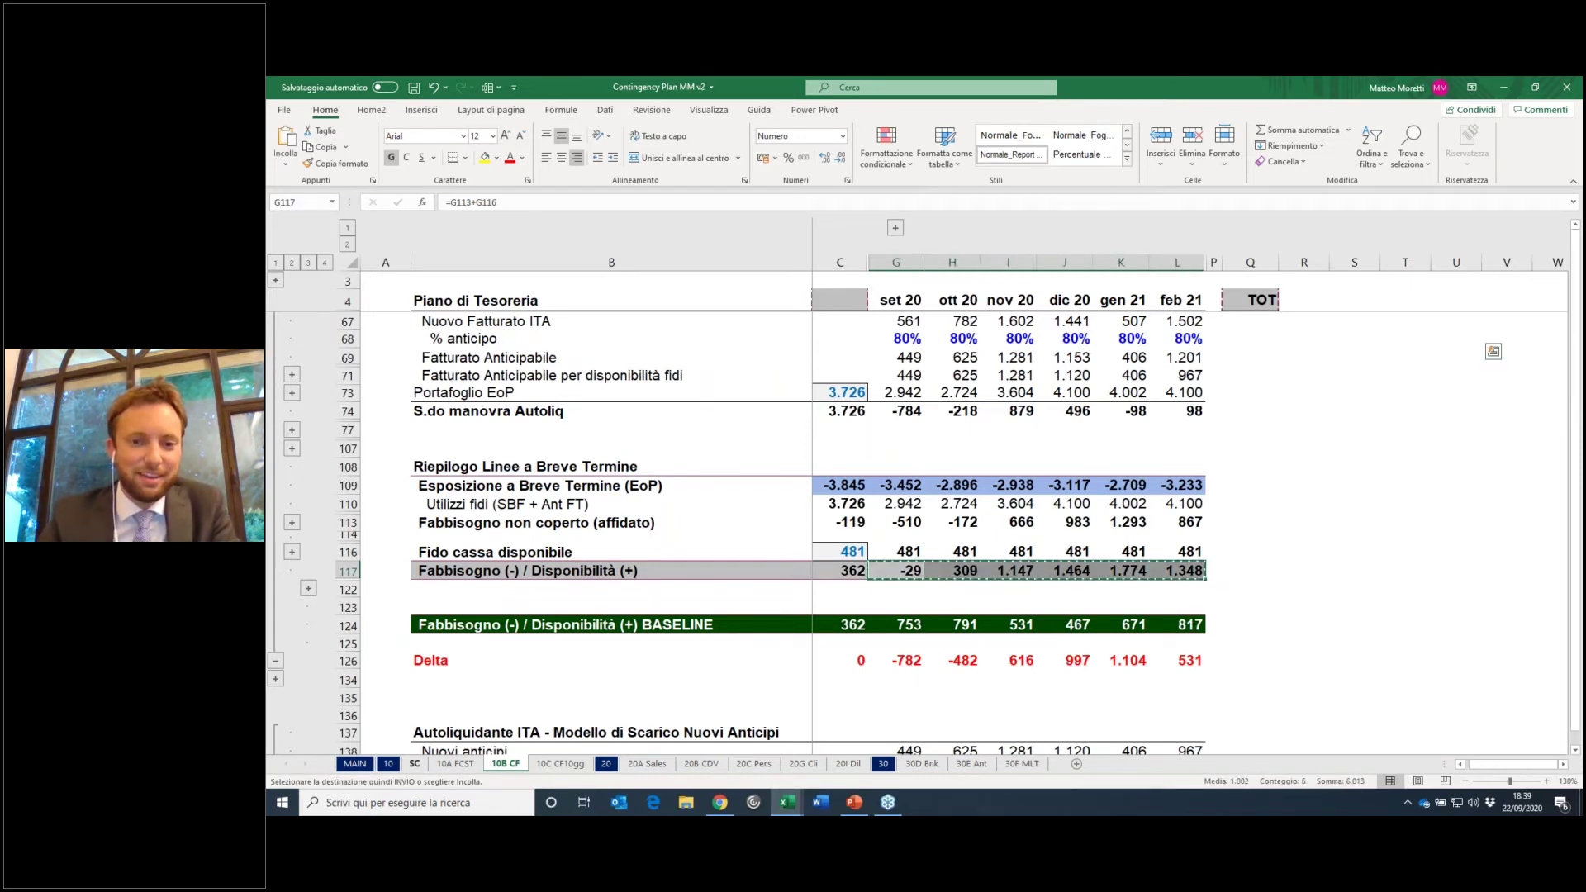
pyautogui.click(415, 764)
pyautogui.rightClick(1237, 348)
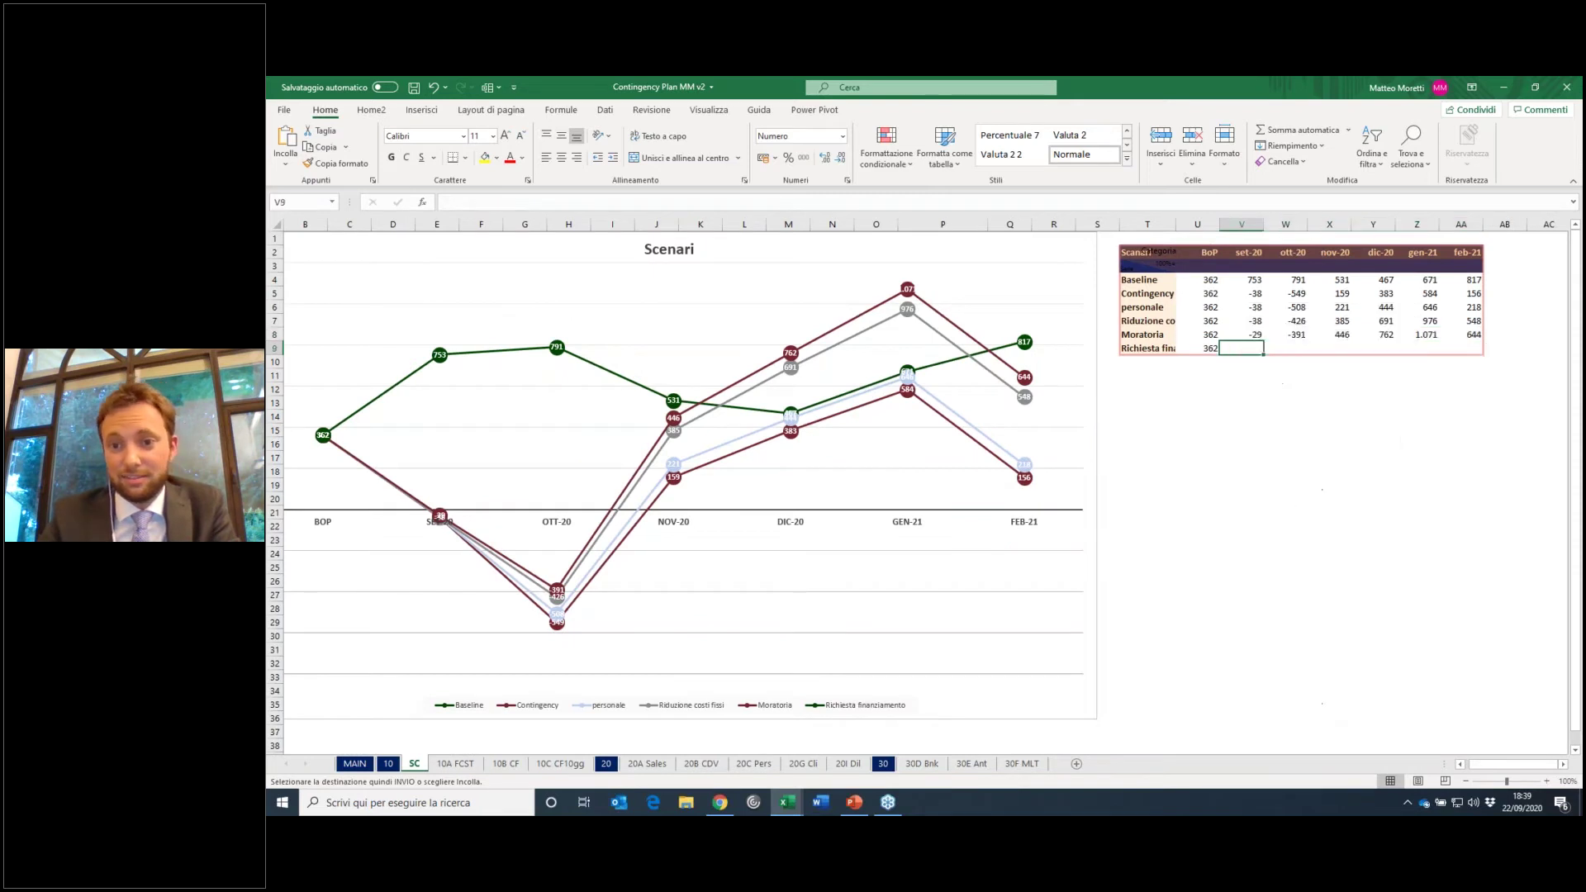
pyautogui.click(1290, 422)
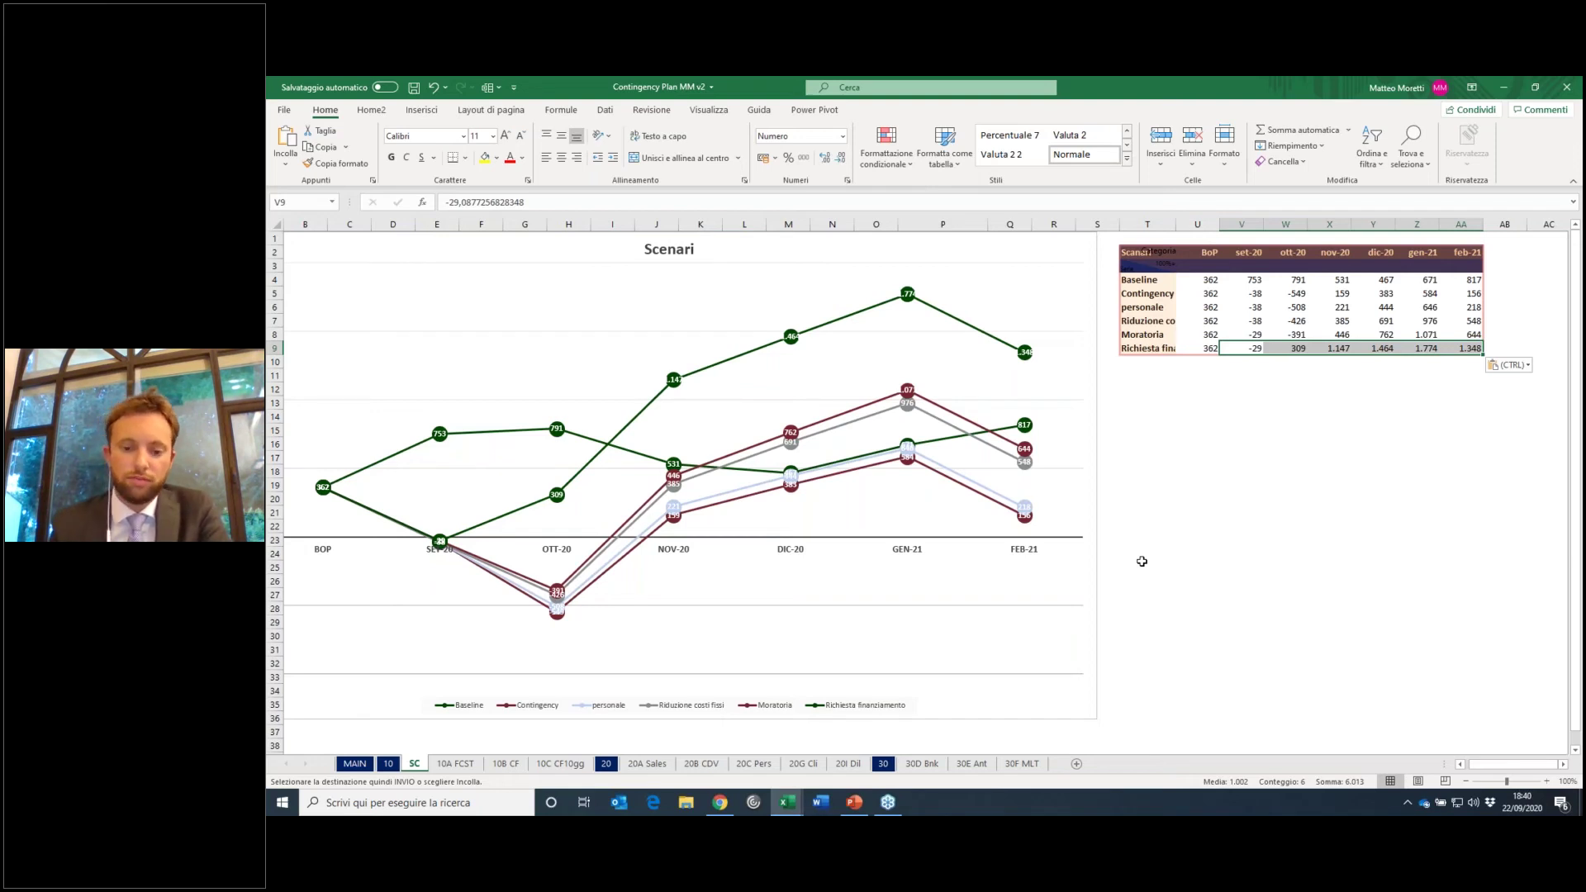
pyautogui.click(1240, 458)
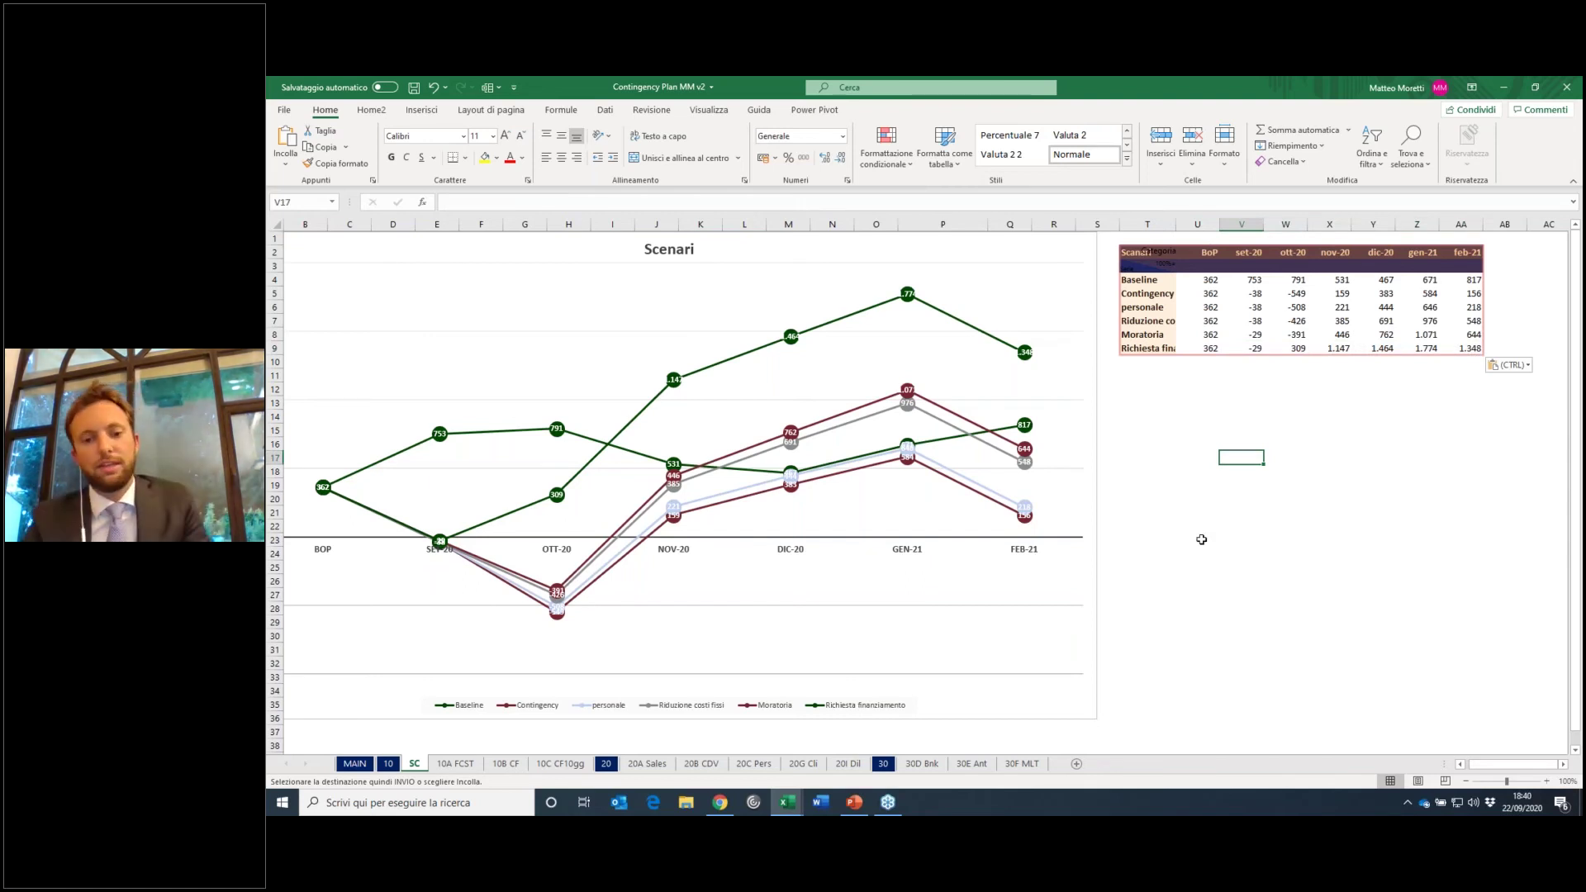